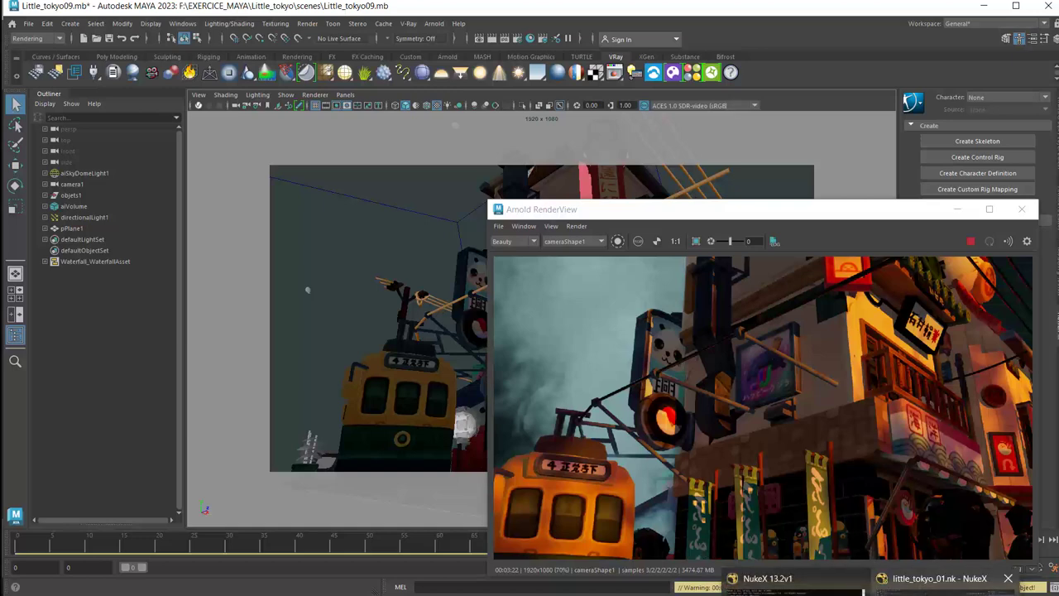
click(939, 578)
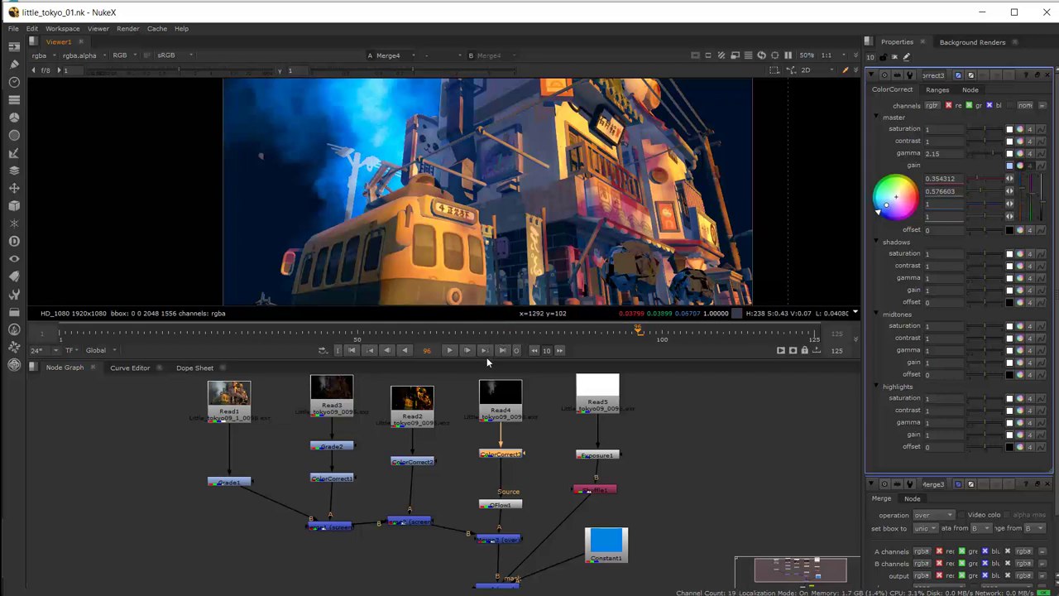
drag(486, 359, 482, 378)
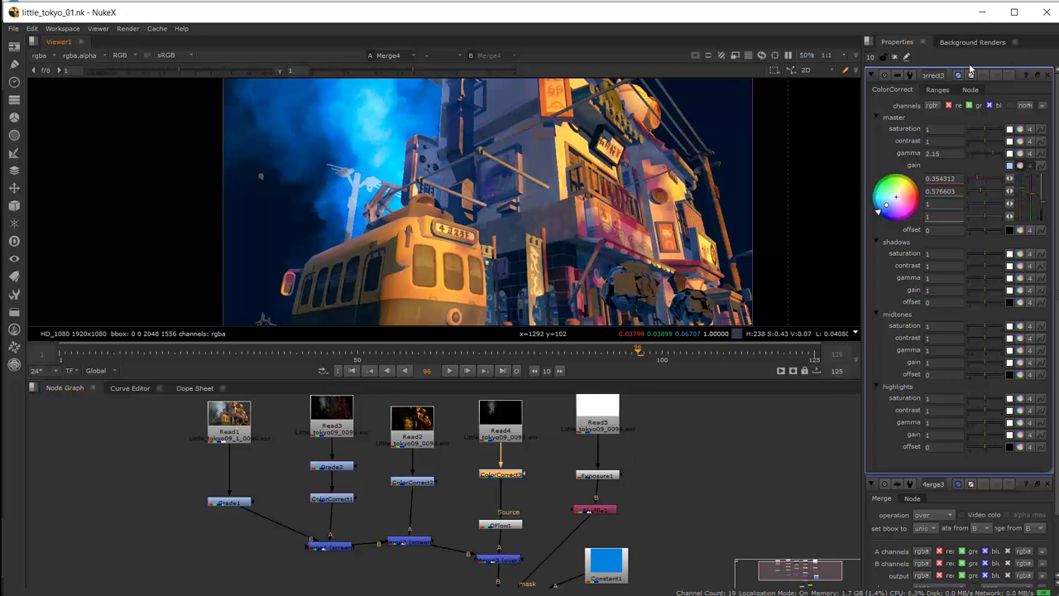
Step: Minimize NukeX, Maya and Houdini to watch the city render, leaving the Houdini tornado project next
click(986, 15)
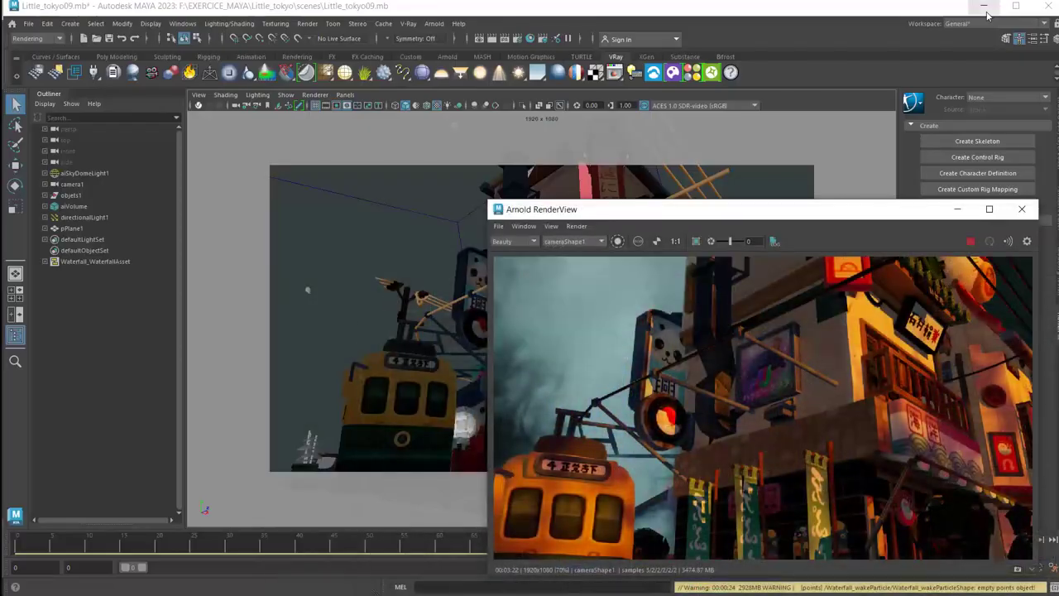
click(987, 14)
click(984, 15)
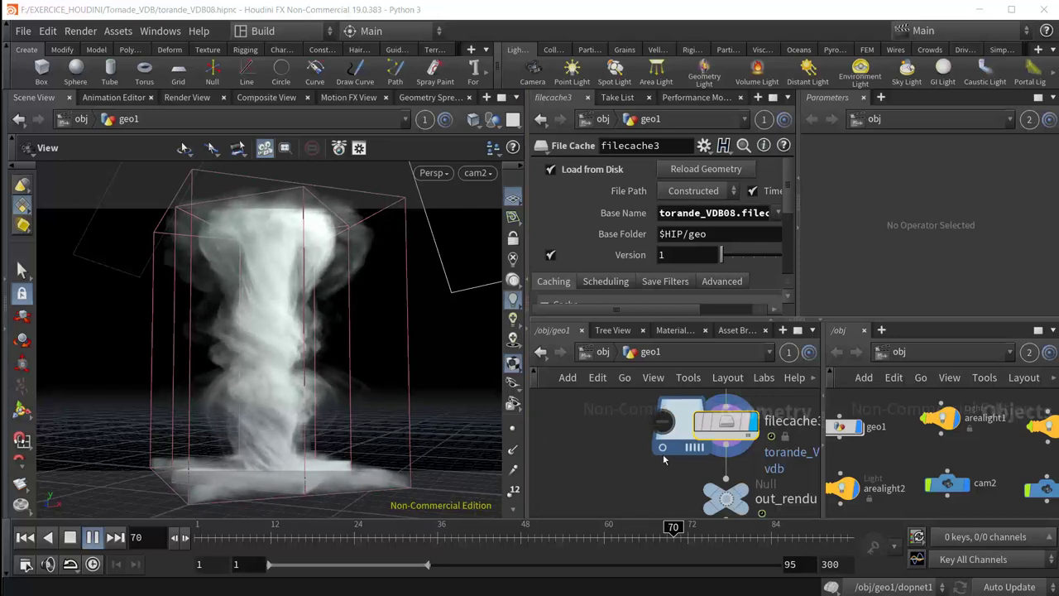
Step: Pause the tornado at frame 75, then shrink the Scene View and enlarge the geo1 network panes
key(Escape)
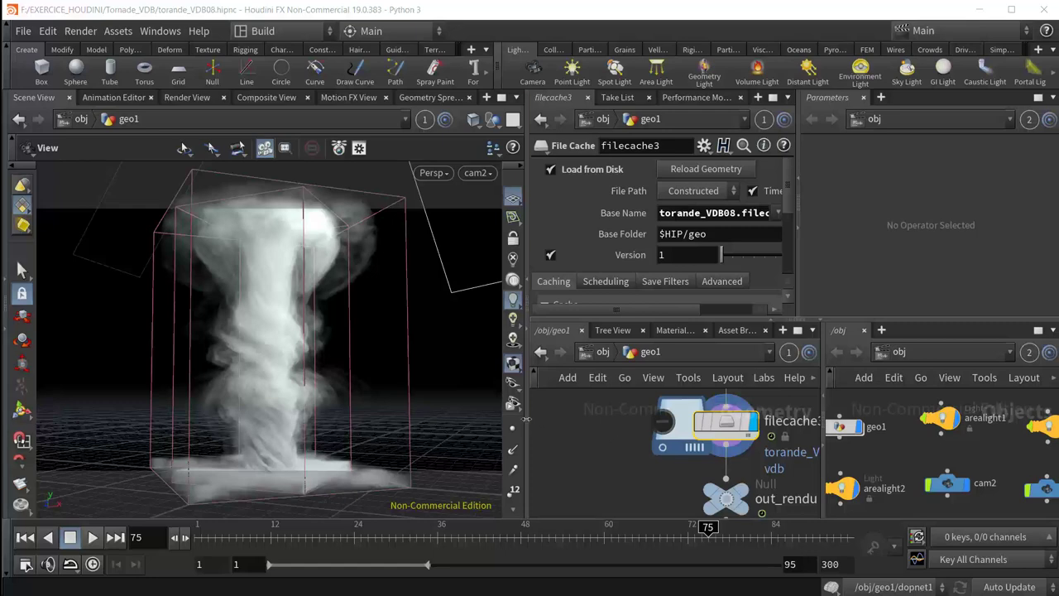
drag(526, 419, 443, 416)
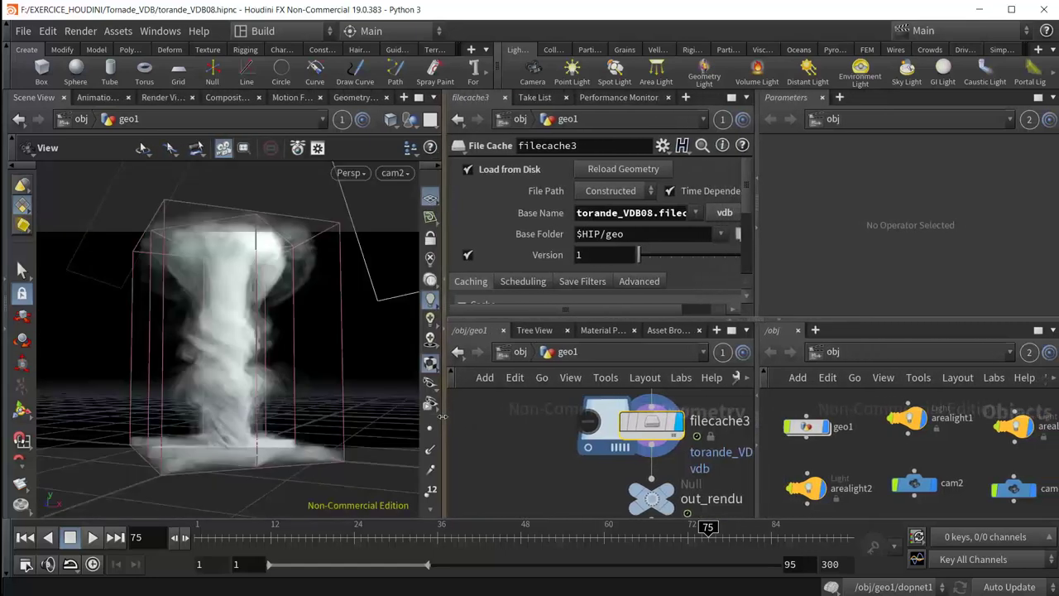
drag(604, 319, 609, 249)
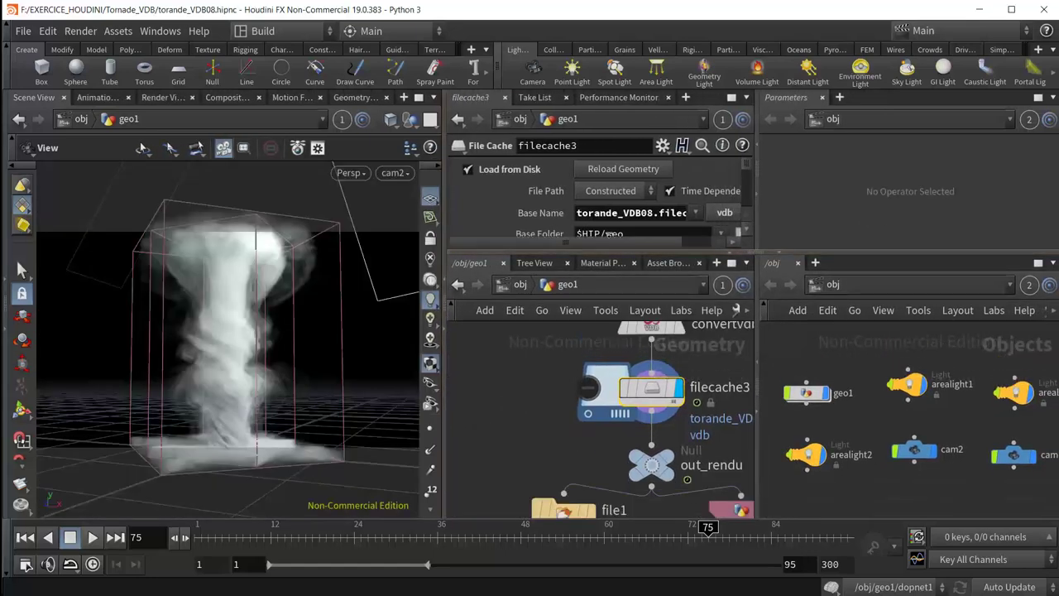
drag(758, 357, 839, 357)
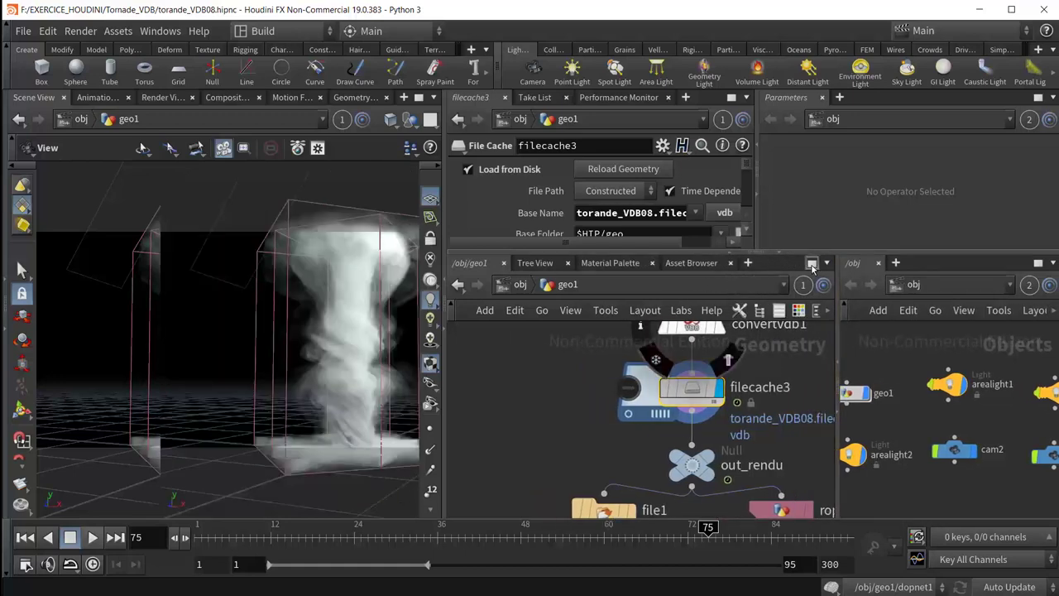
Step: Maximize the geo1 network pane and move dopnet1 and filecache1 upward
click(811, 263)
middle_drag(463, 336, 300, 444)
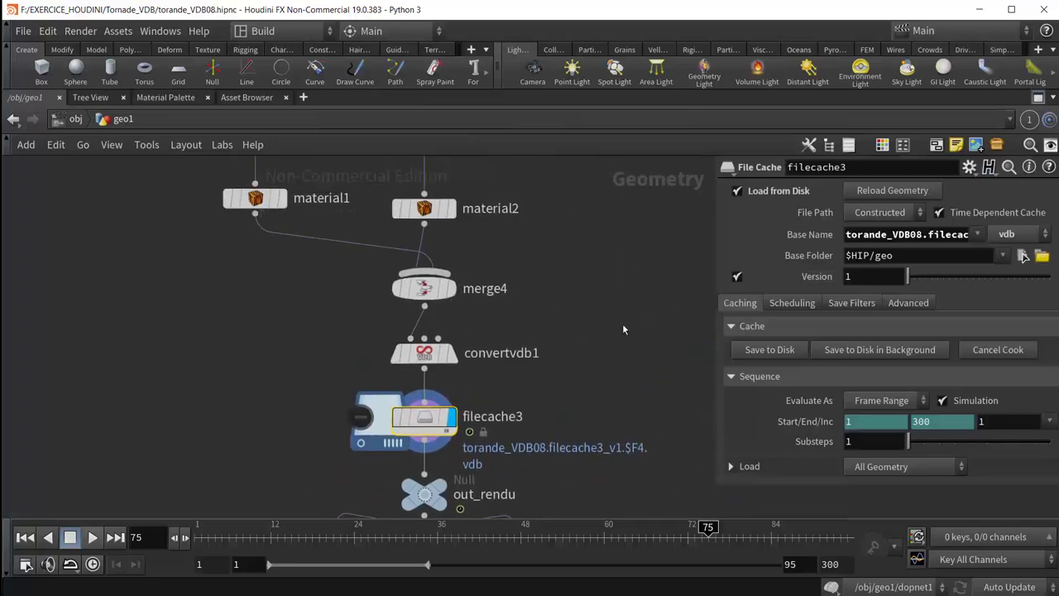
mouse_move(624, 329)
middle_down()
mouse_move(622, 351)
mouse_move(392, 334)
middle_up()
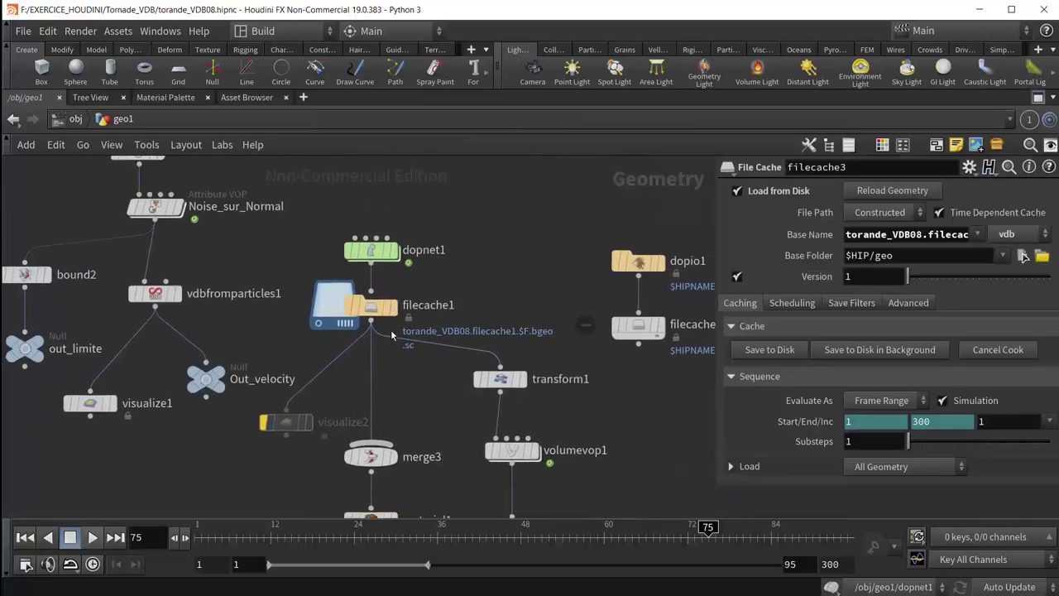
drag(371, 252, 378, 225)
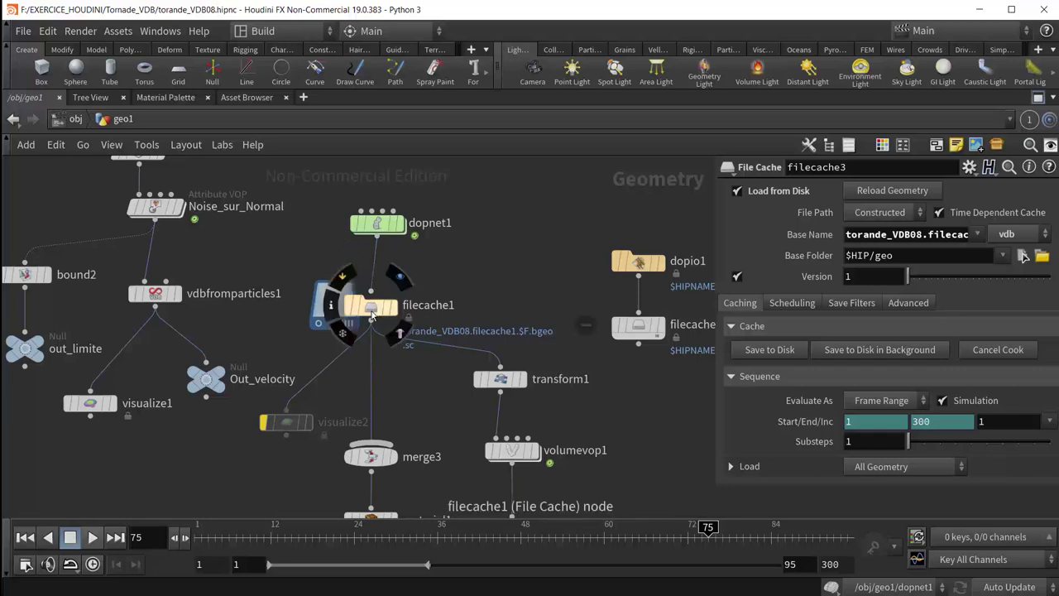
drag(371, 314, 377, 291)
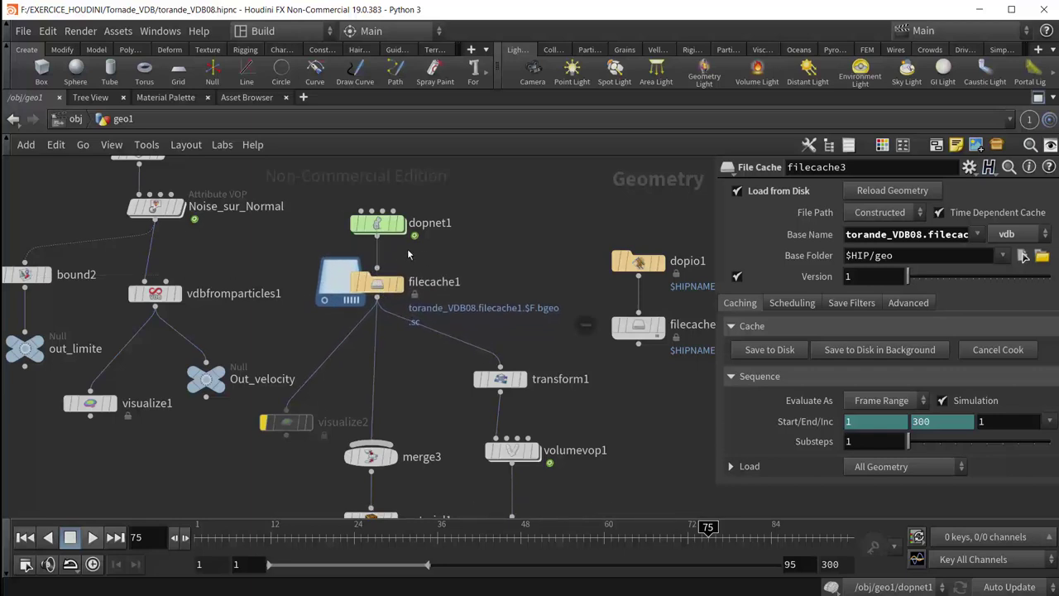
Step: Pan through material1, material2, merge4, convertvdb1, filecache3 and out_rendu in the network
middle_drag(470, 258, 454, 210)
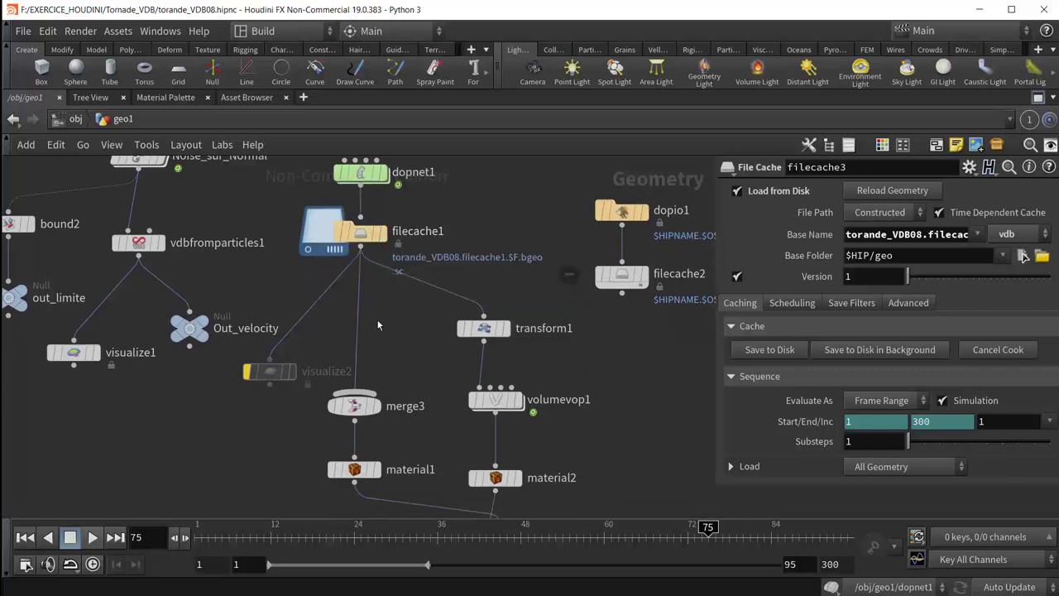
middle_drag(381, 333, 307, 254)
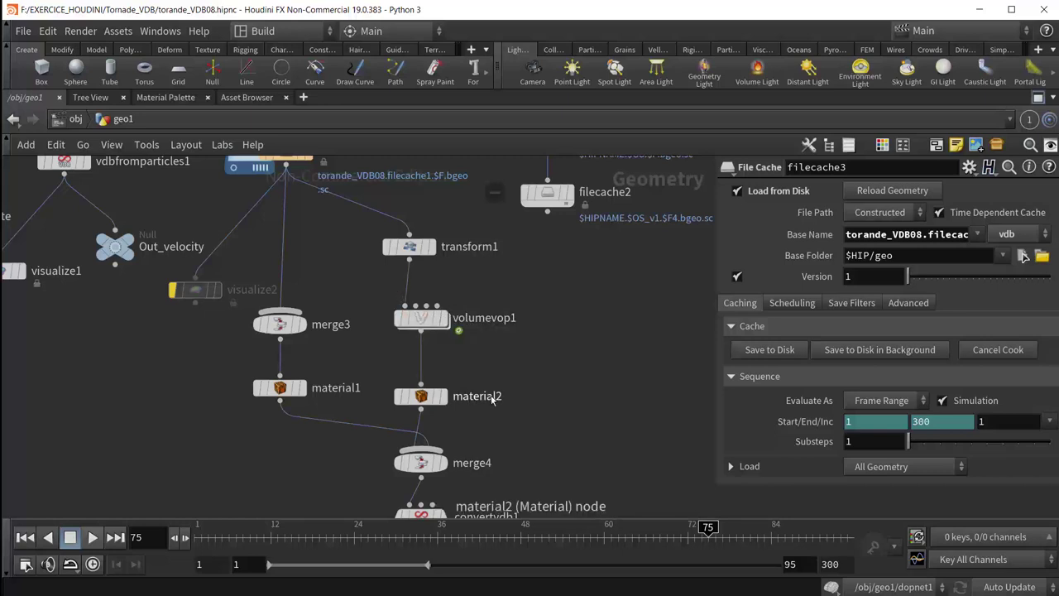
scroll(546, 347, down, 3)
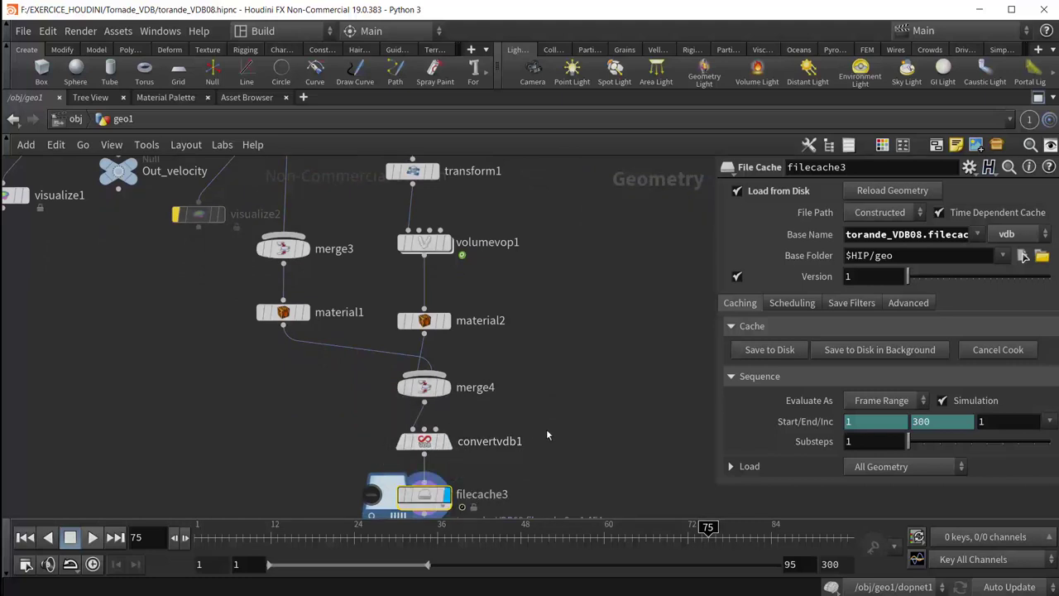
scroll(546, 429, down, 2)
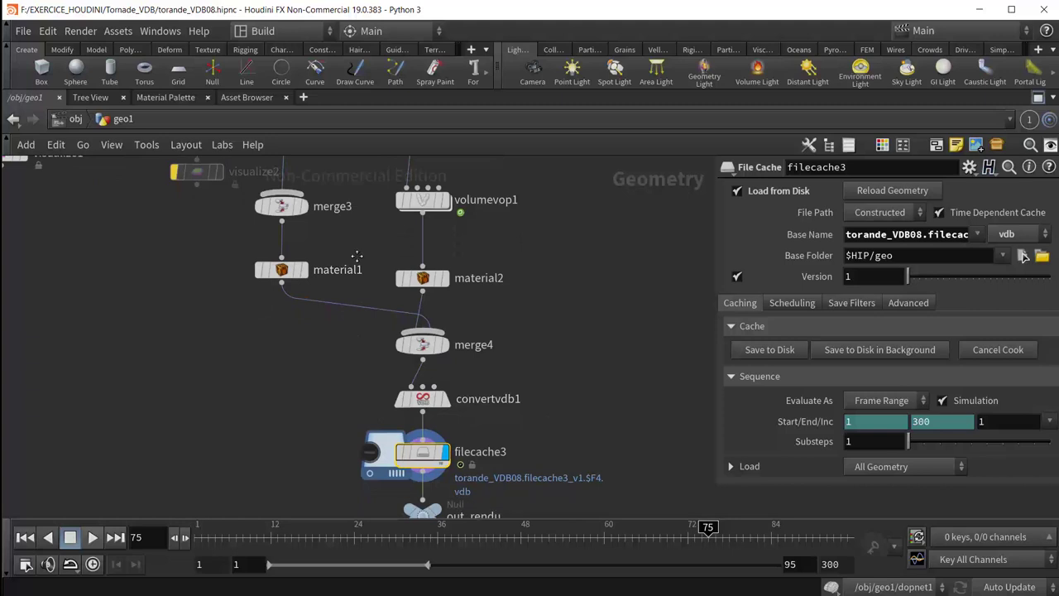
middle_drag(356, 255, 353, 389)
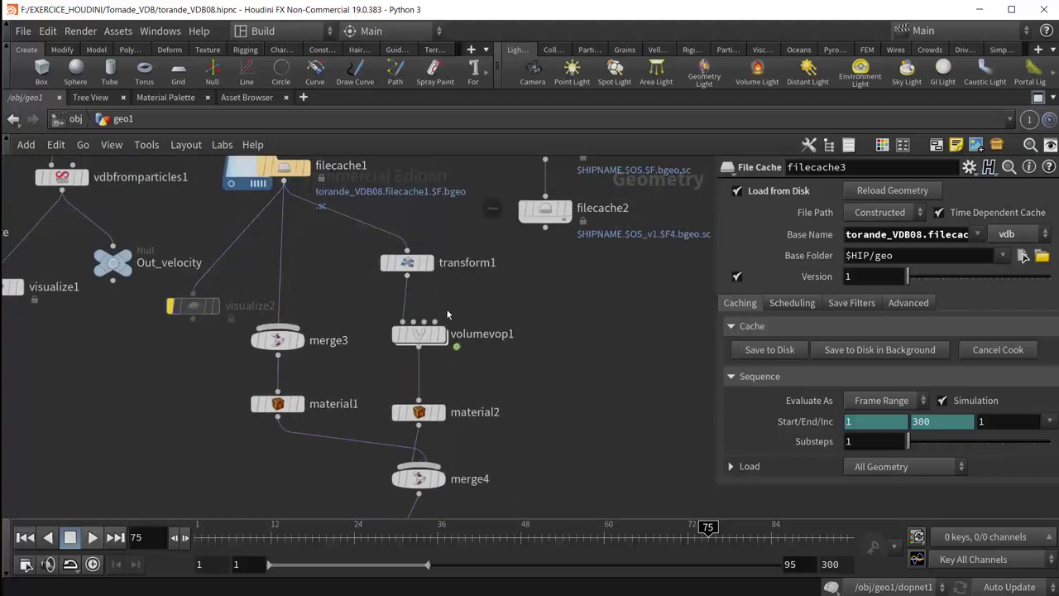
middle_drag(505, 413, 505, 283)
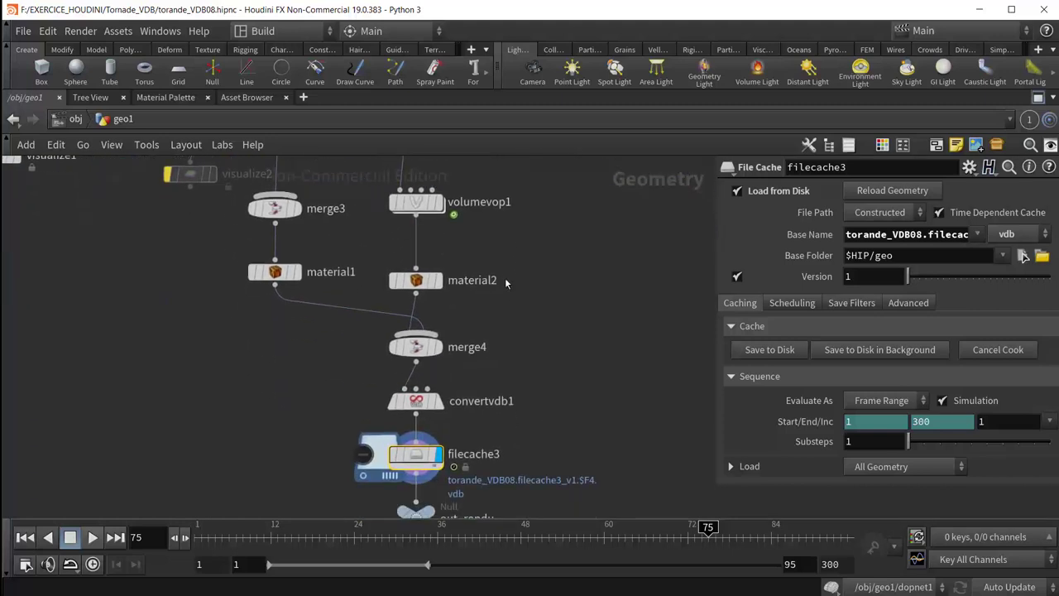
middle_drag(513, 348, 522, 319)
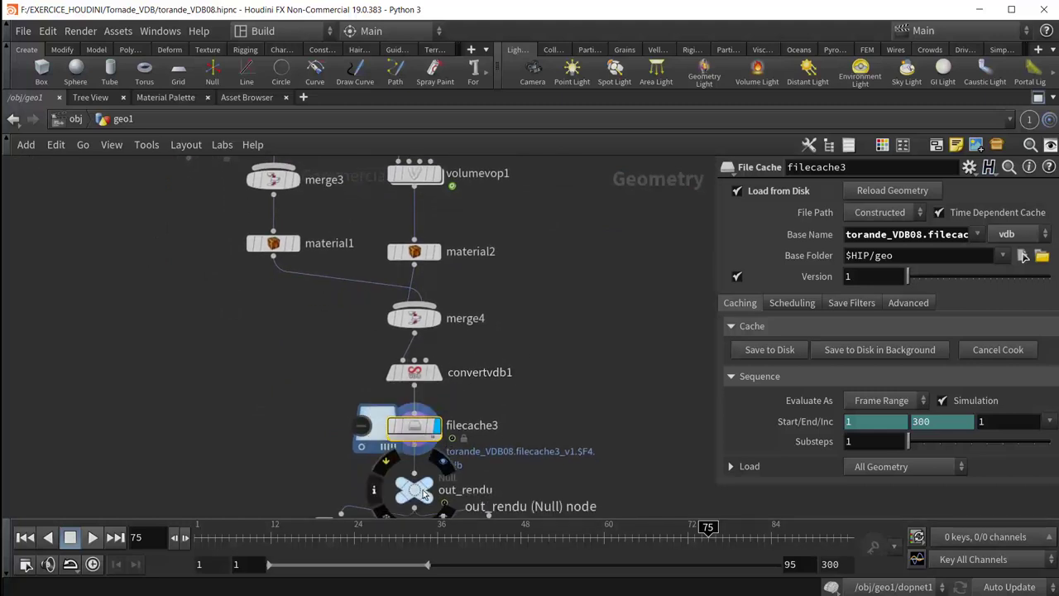
mouse_move(415, 453)
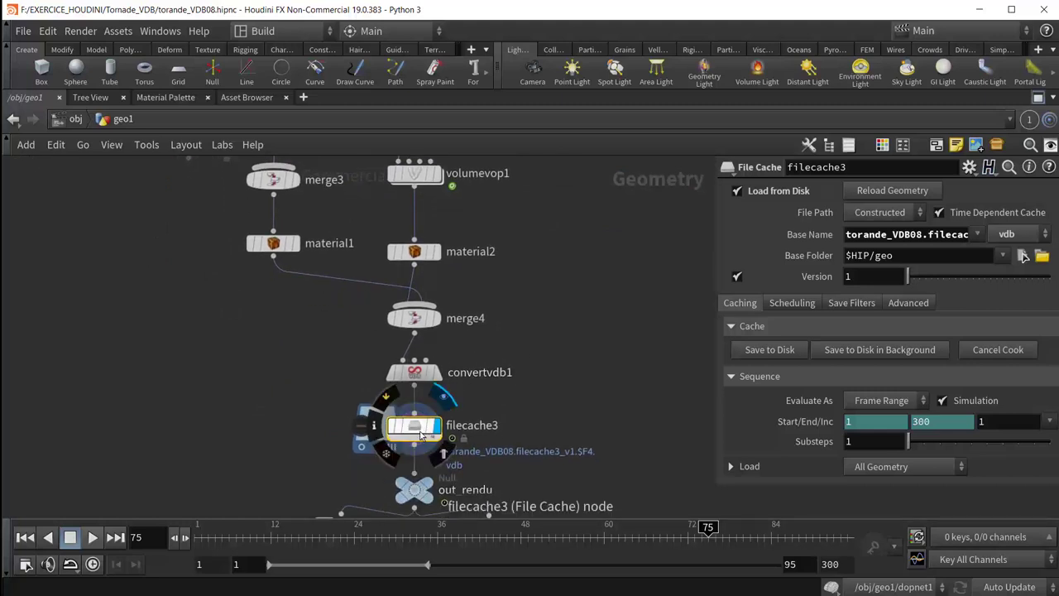
Step: Pan down and display file1's parameters writing the tornado as tornade_$F.vdb
middle_drag(570, 418, 603, 299)
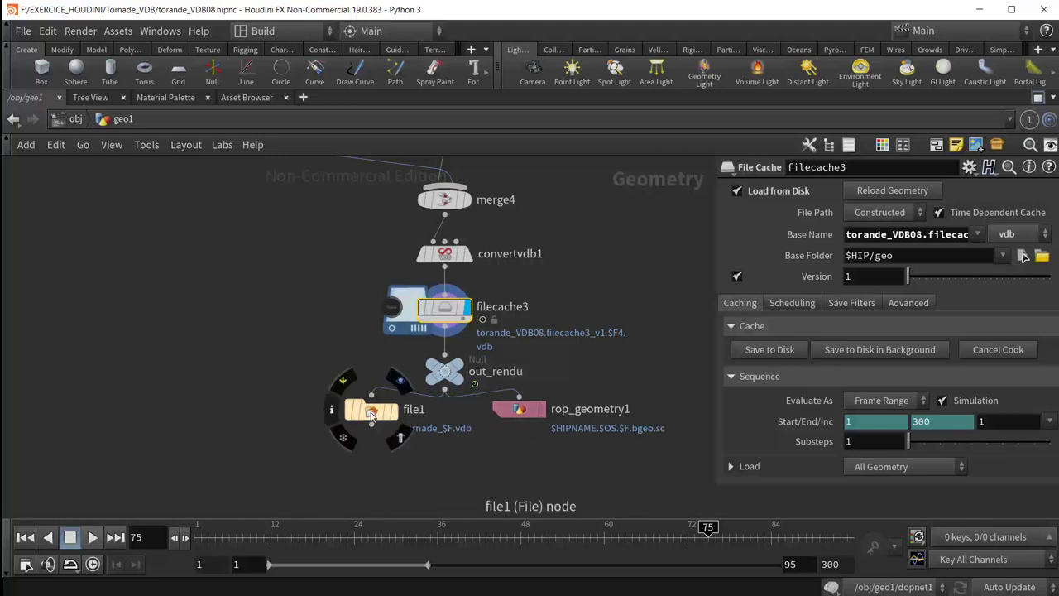
click(370, 411)
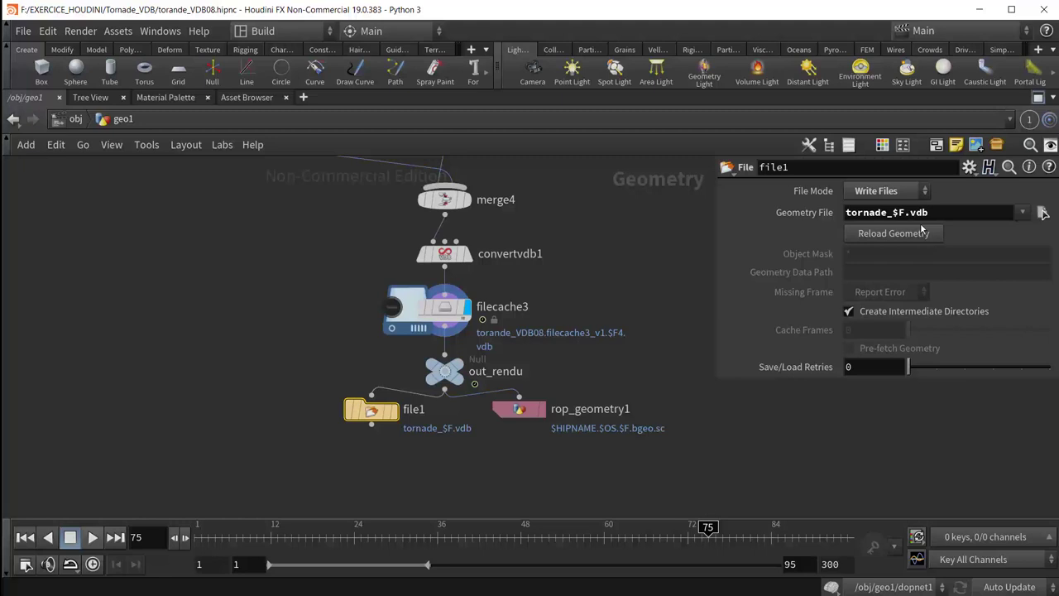
middle_drag(638, 375, 584, 368)
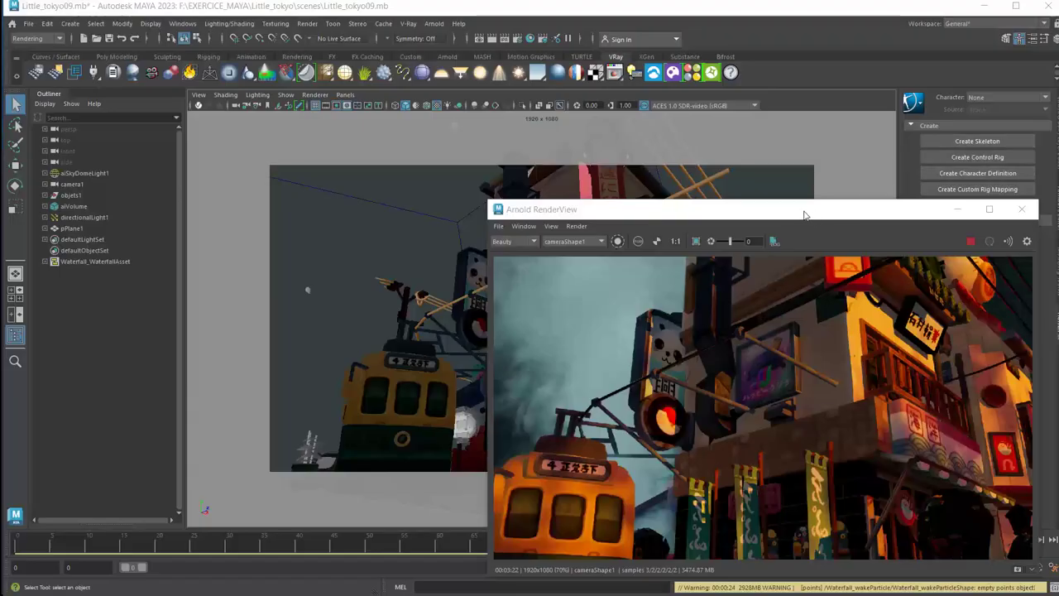
Step: Move the Arnold RenderView to the lower right and select aiVolume in the Outliner
mouse_move(815, 220)
mouse_down()
mouse_move(625, 124)
mouse_move(650, 163)
mouse_move(797, 256)
mouse_move(786, 288)
mouse_move(784, 242)
mouse_move(935, 236)
mouse_move(918, 240)
mouse_up()
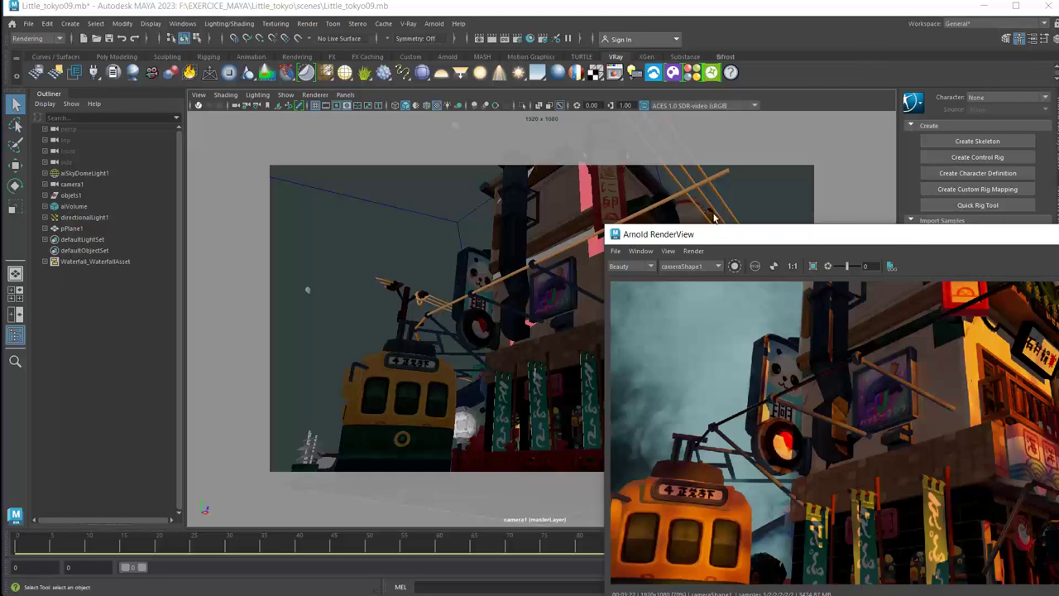
mouse_move(725, 237)
mouse_down()
mouse_move(608, 212)
mouse_move(773, 285)
mouse_move(761, 284)
mouse_up()
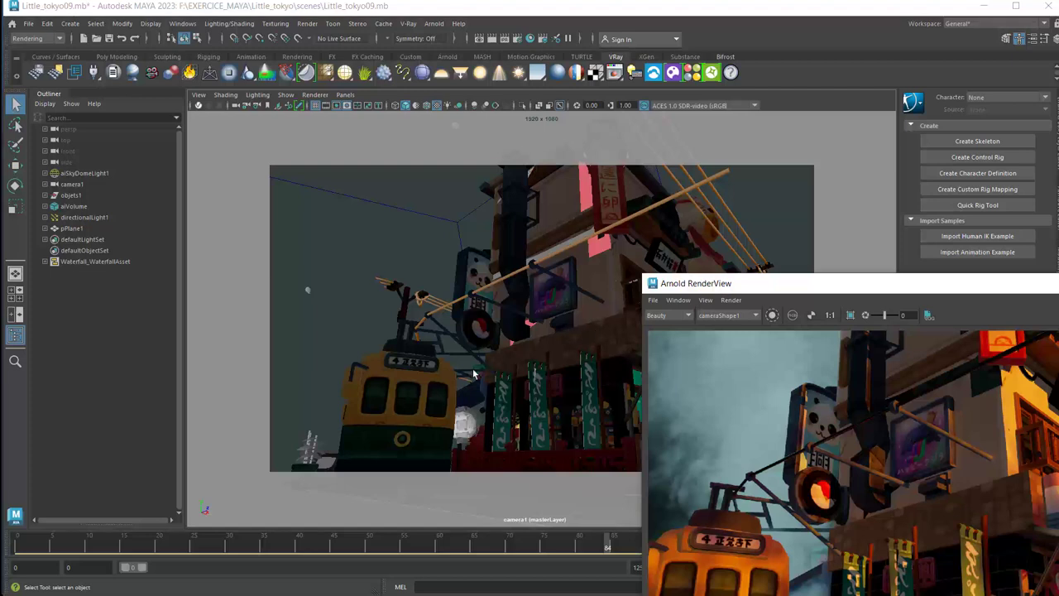
click(449, 225)
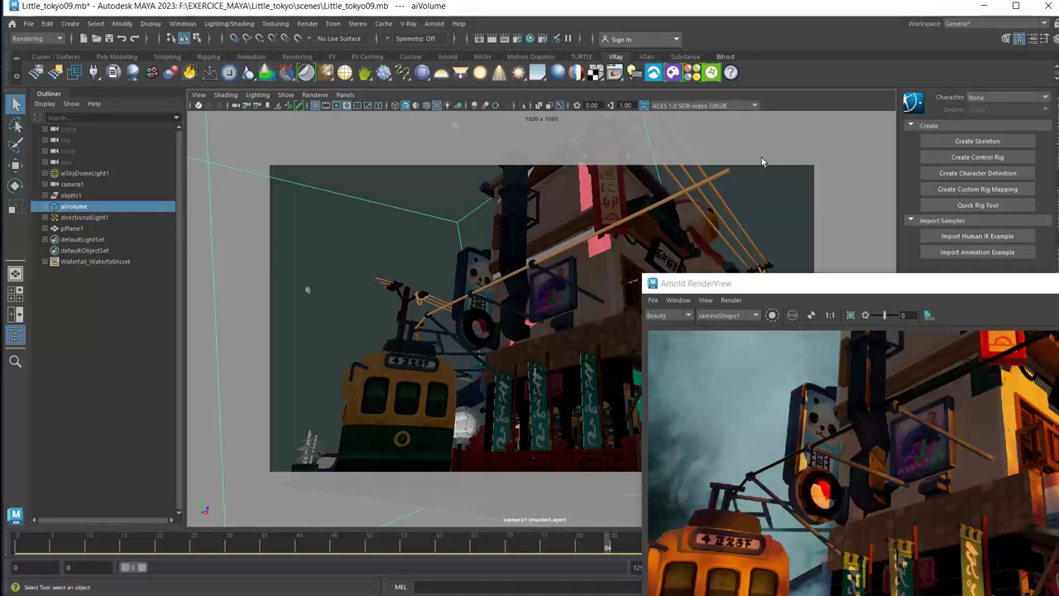
Step: Show aiVolume's attributes reading tornado_####.vdb, shift the render view down, then launch Hypershade
key(ctrl+a)
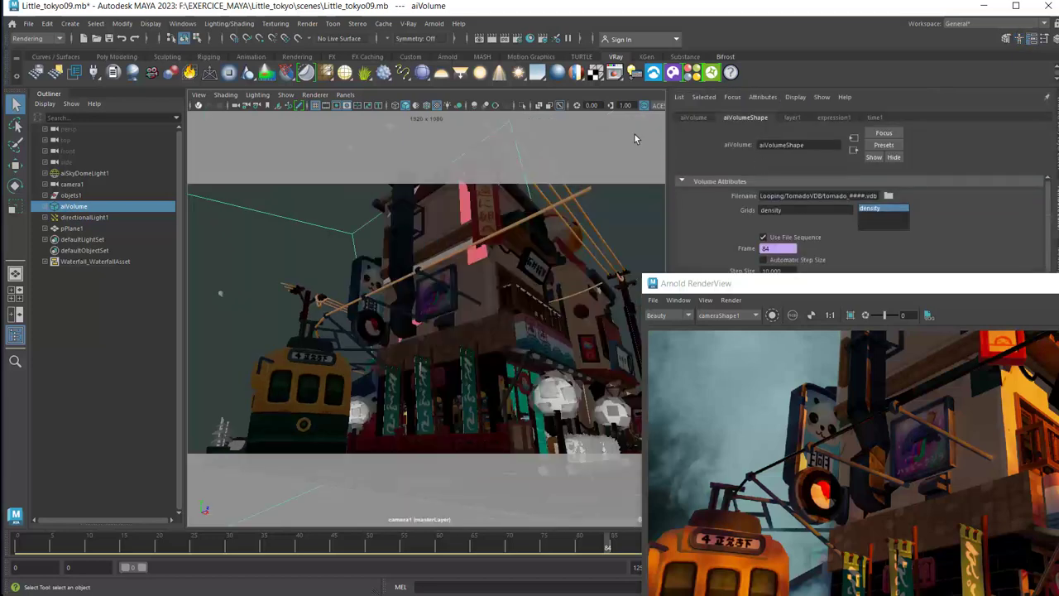
click(434, 24)
mouse_move(446, 136)
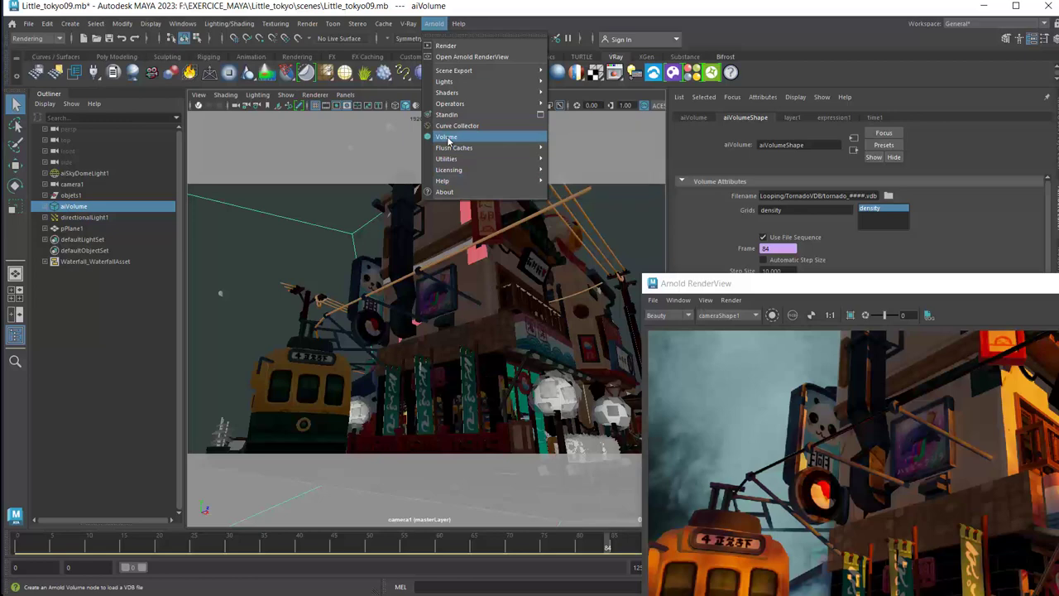
click(759, 9)
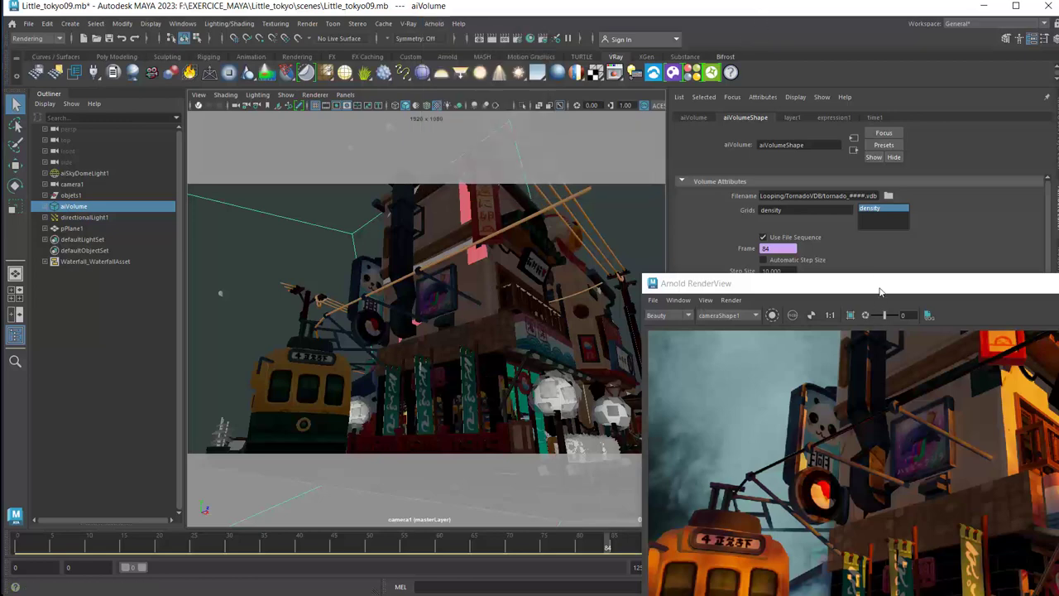
drag(878, 291, 679, 455)
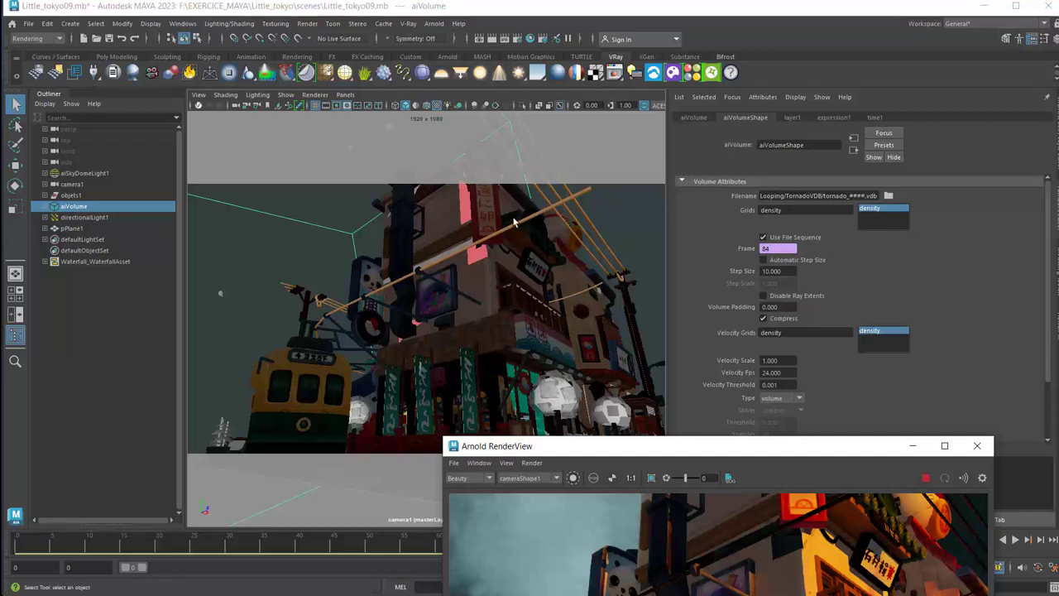
click(534, 38)
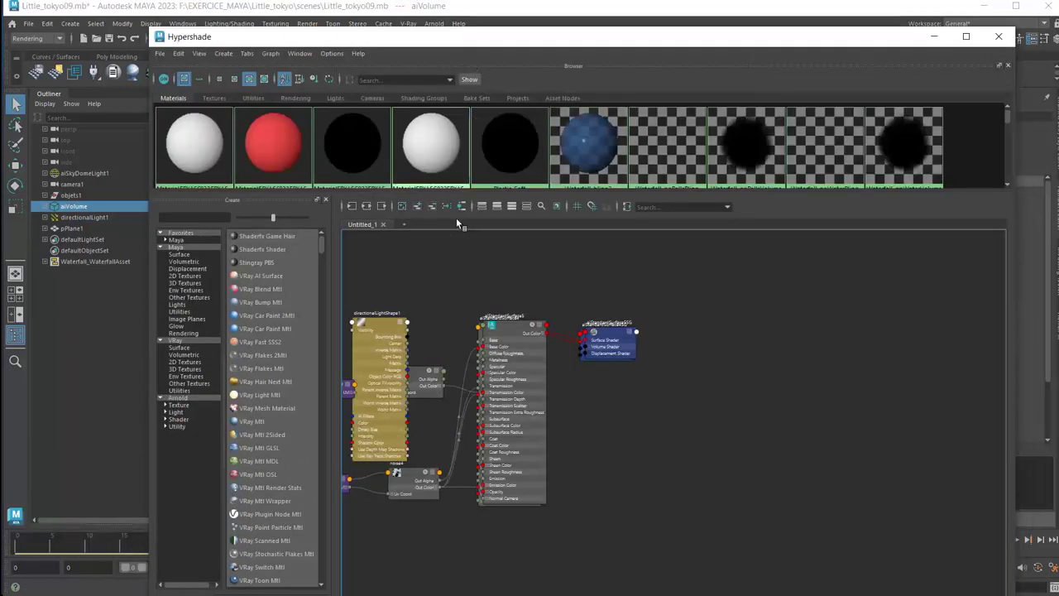
Step: Graph the aiVolume shader network, then select and centre the aiStandardVolume1 node
click(460, 206)
scroll(423, 320, up, 3)
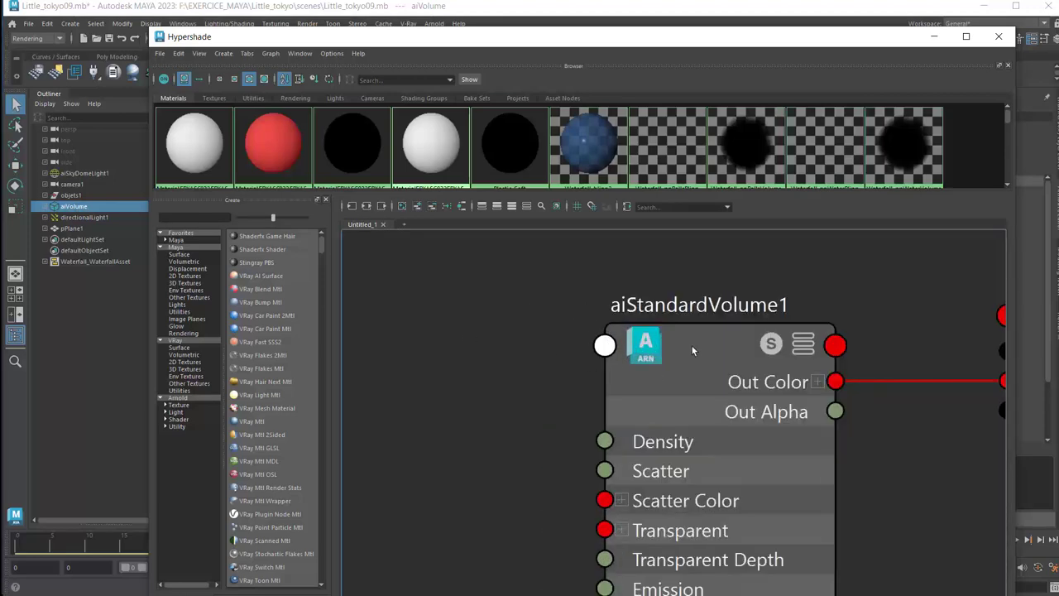
drag(691, 346, 624, 312)
scroll(805, 420, down, 2)
scroll(822, 436, down, 2)
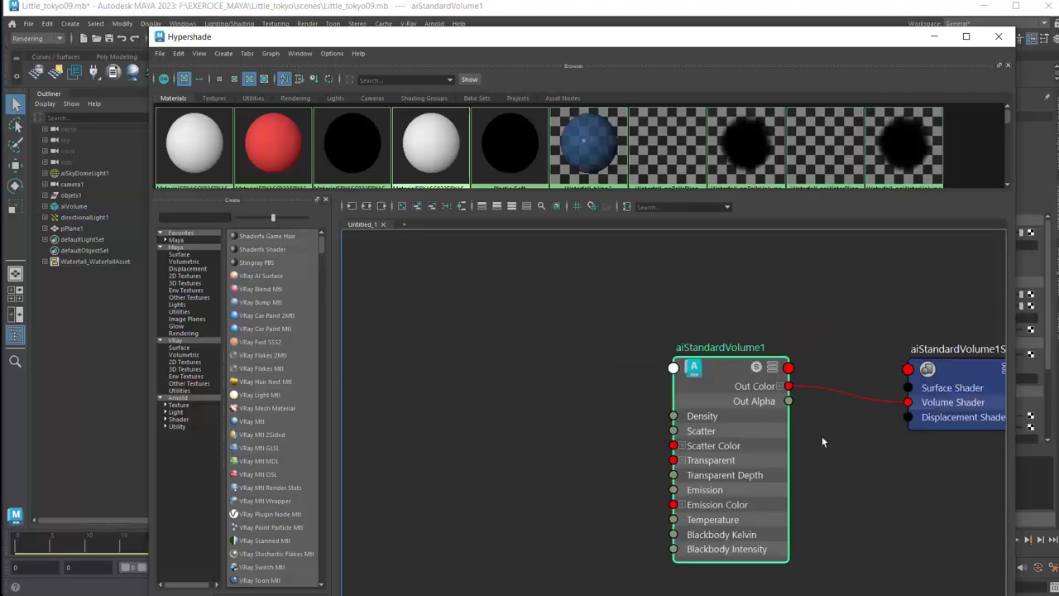
alt+middle_drag(821, 441, 701, 396)
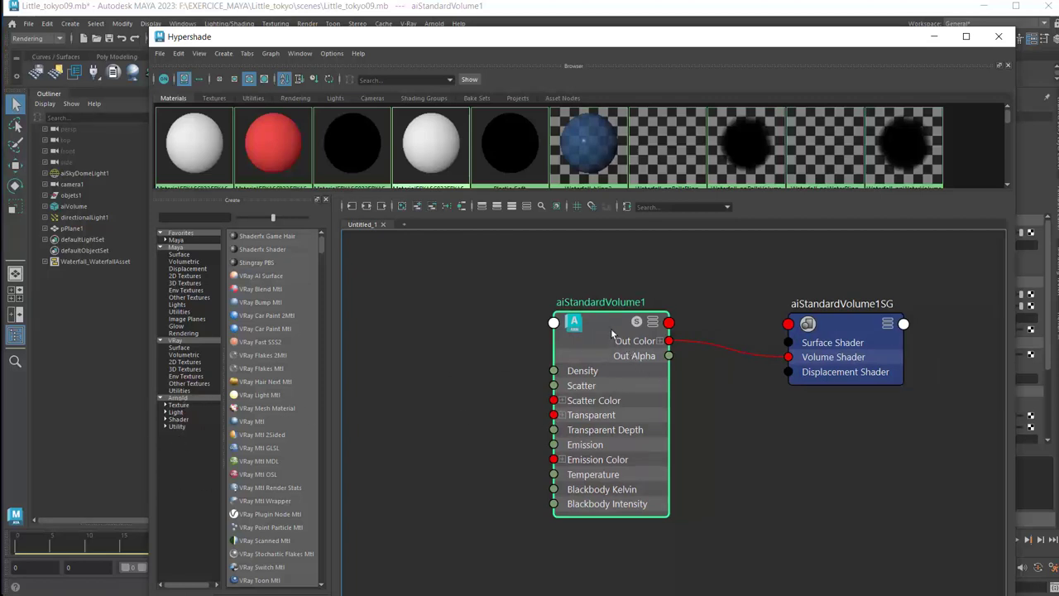
Step: Move Hypershade aside to view aiStandardVolume1's density 5 and emission weight 1.857
drag(759, 46, 341, 69)
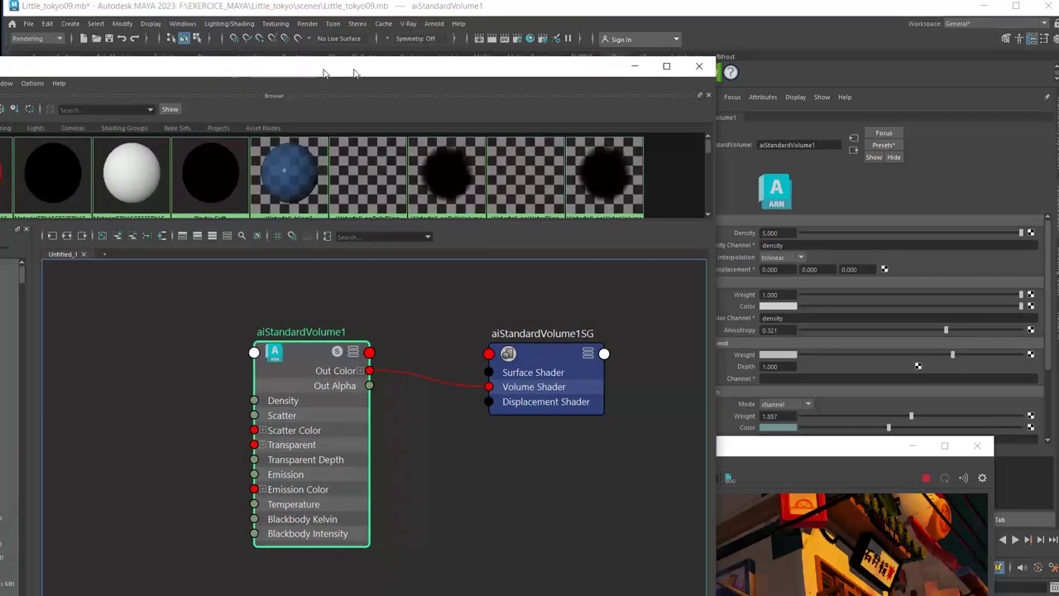
drag(200, 66, 618, 60)
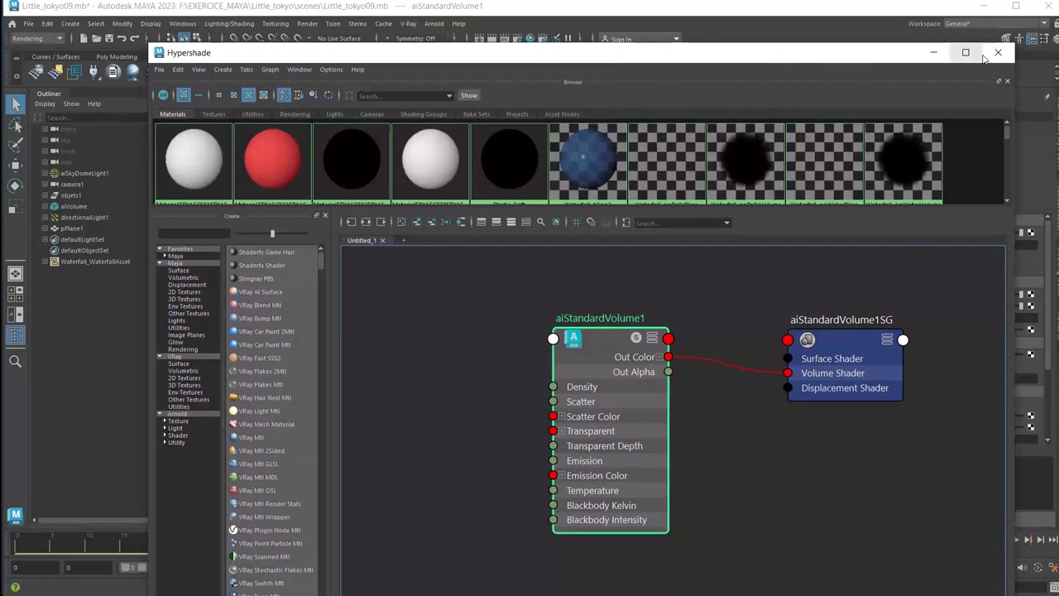
drag(851, 62, 1058, 232)
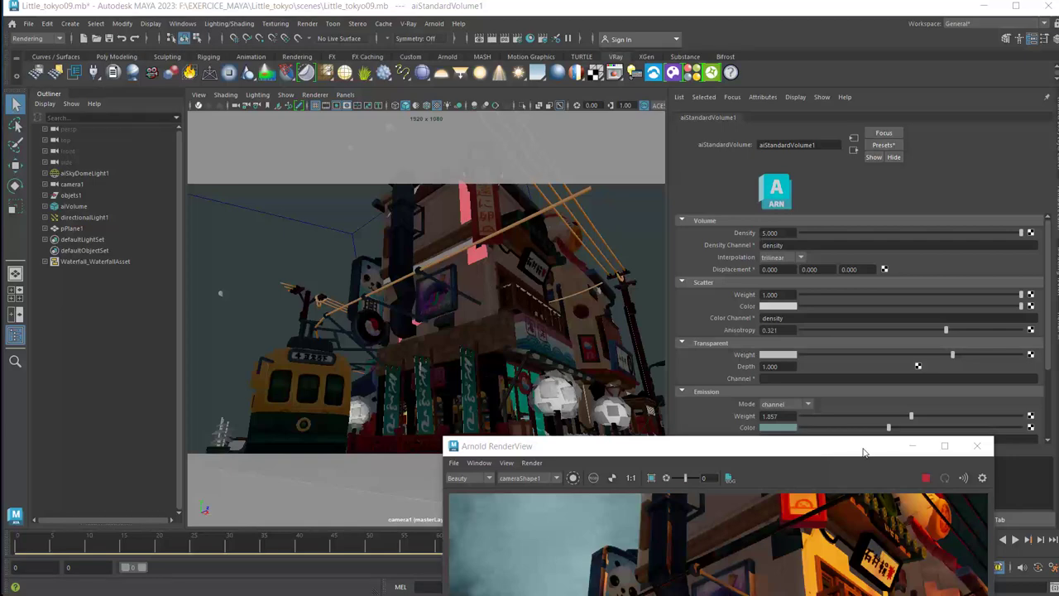
Step: Raise the Arnold RenderView and open Render Setup showing the Outline layer over the render
mouse_move(862, 453)
mouse_down()
mouse_move(980, 255)
mouse_move(698, 179)
mouse_up()
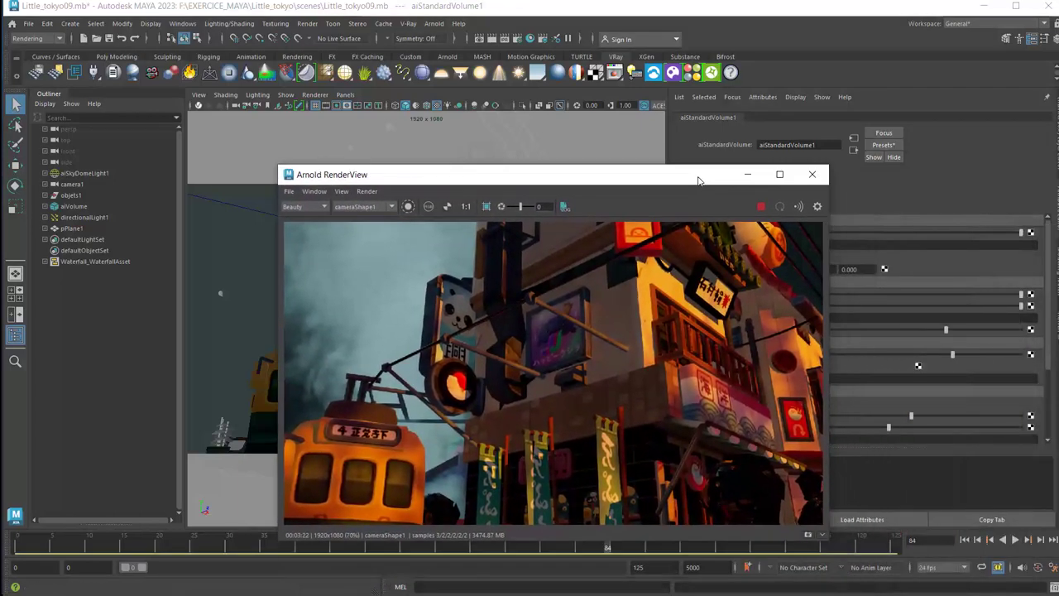
click(545, 39)
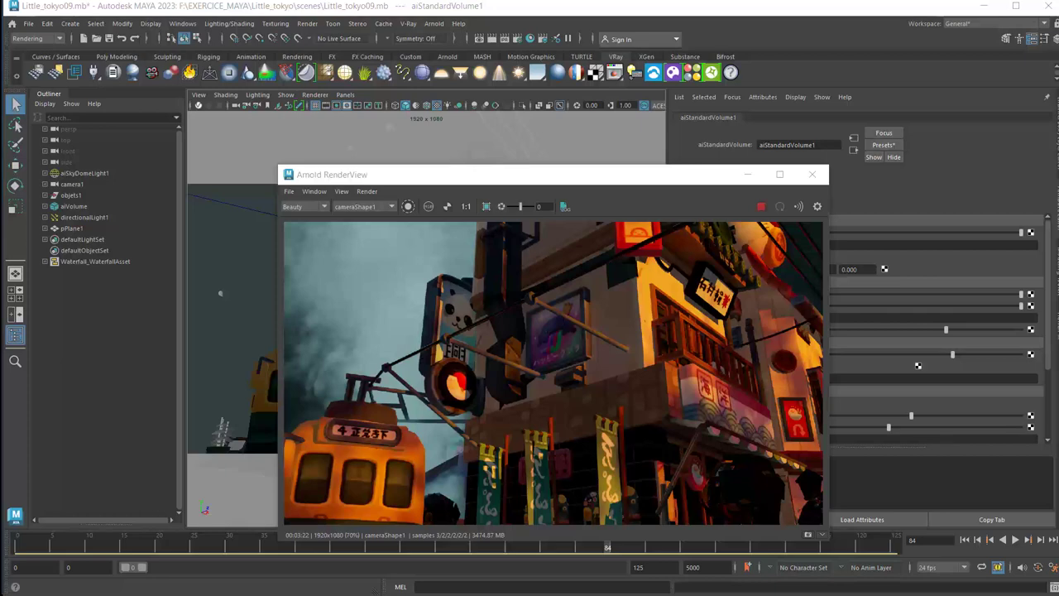
click(544, 38)
mouse_move(677, 91)
mouse_down()
mouse_move(697, 80)
mouse_move(754, 114)
mouse_up()
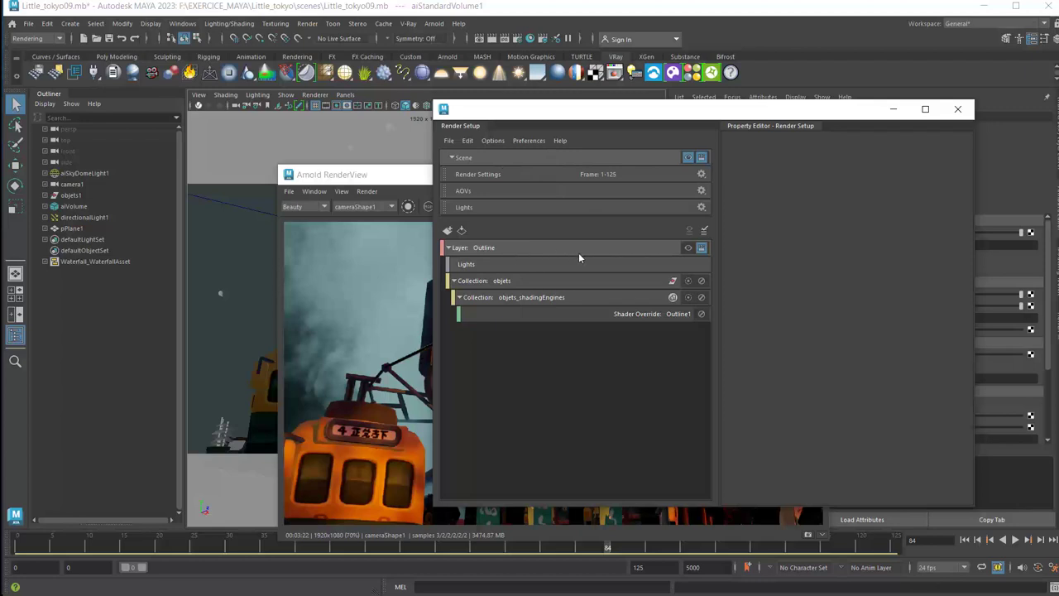
drag(563, 126, 717, 101)
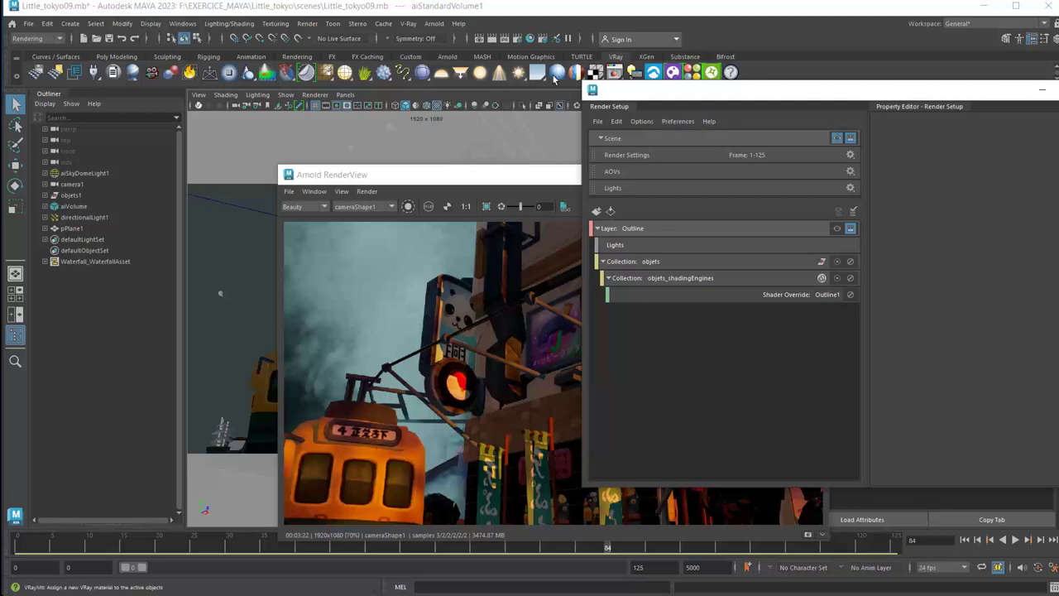
click(519, 43)
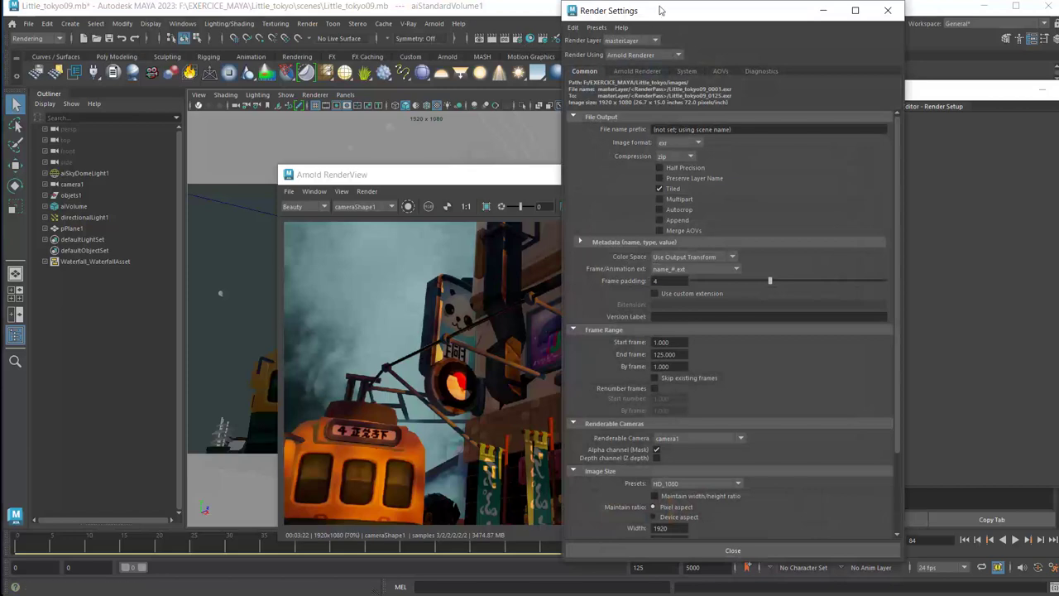
drag(658, 12, 303, 55)
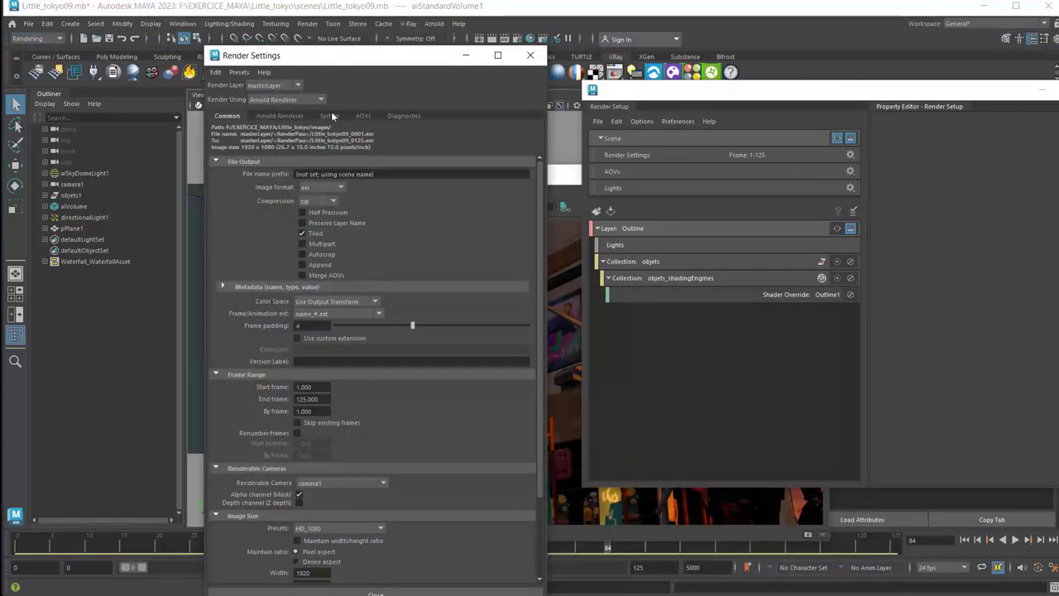
click(360, 117)
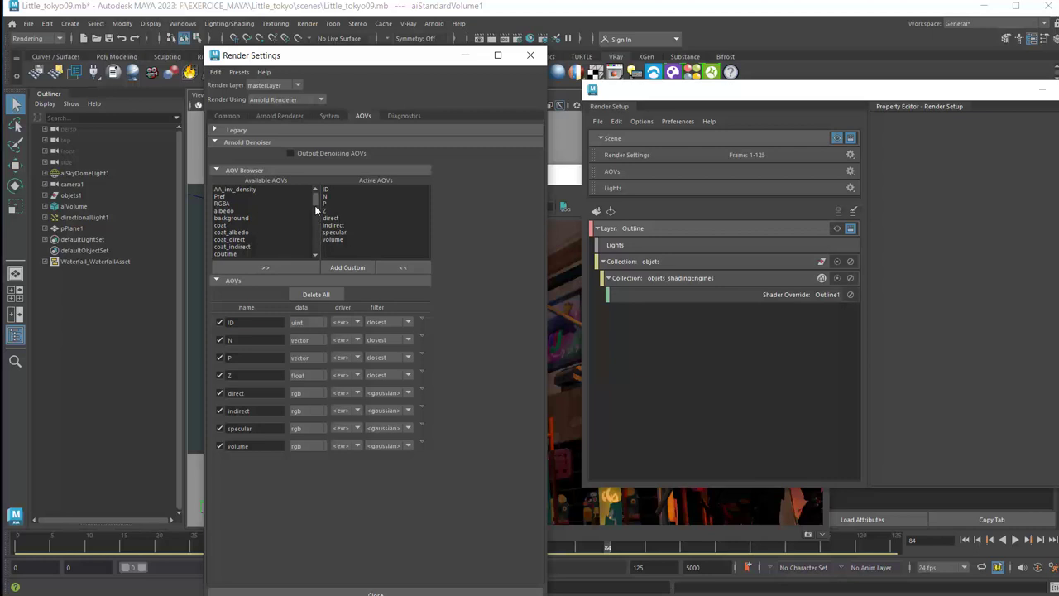
mouse_move(314, 205)
mouse_down()
mouse_move(316, 236)
mouse_move(316, 197)
mouse_up()
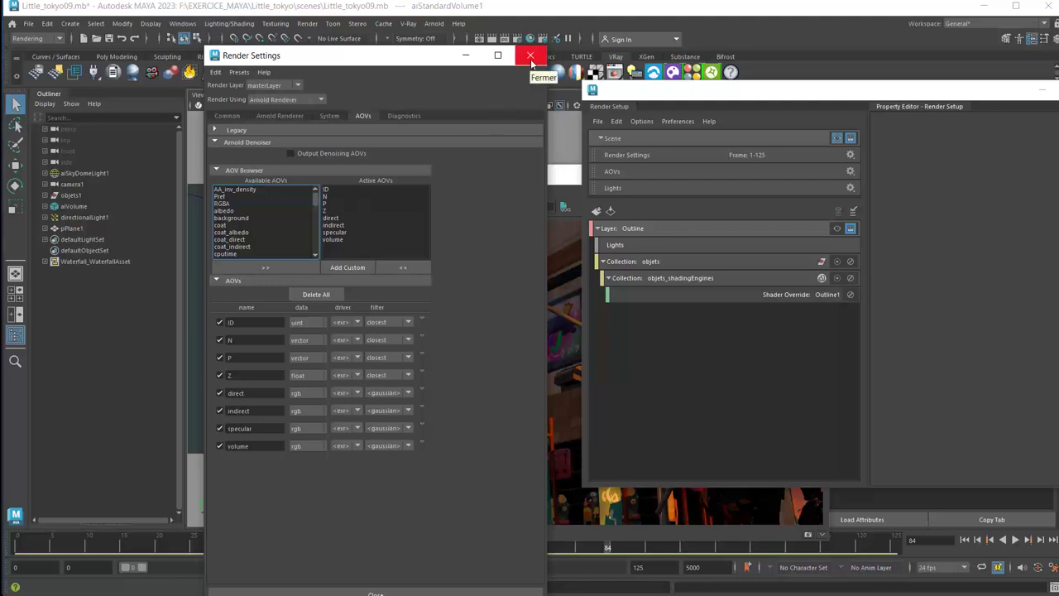
drag(419, 58, 393, 42)
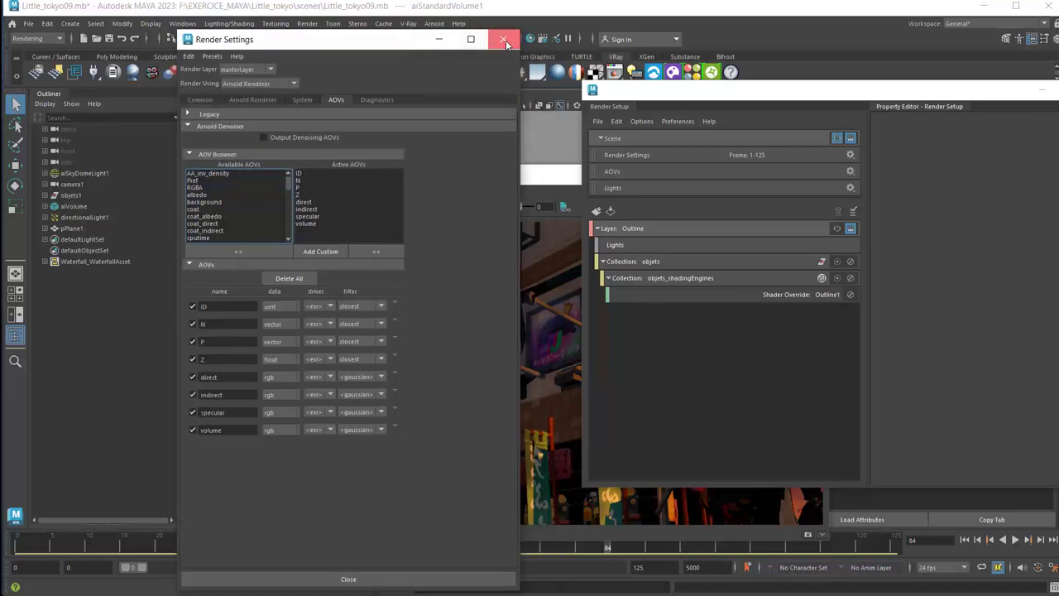
click(505, 41)
mouse_move(678, 91)
mouse_down()
mouse_move(566, 114)
mouse_move(601, 122)
mouse_up()
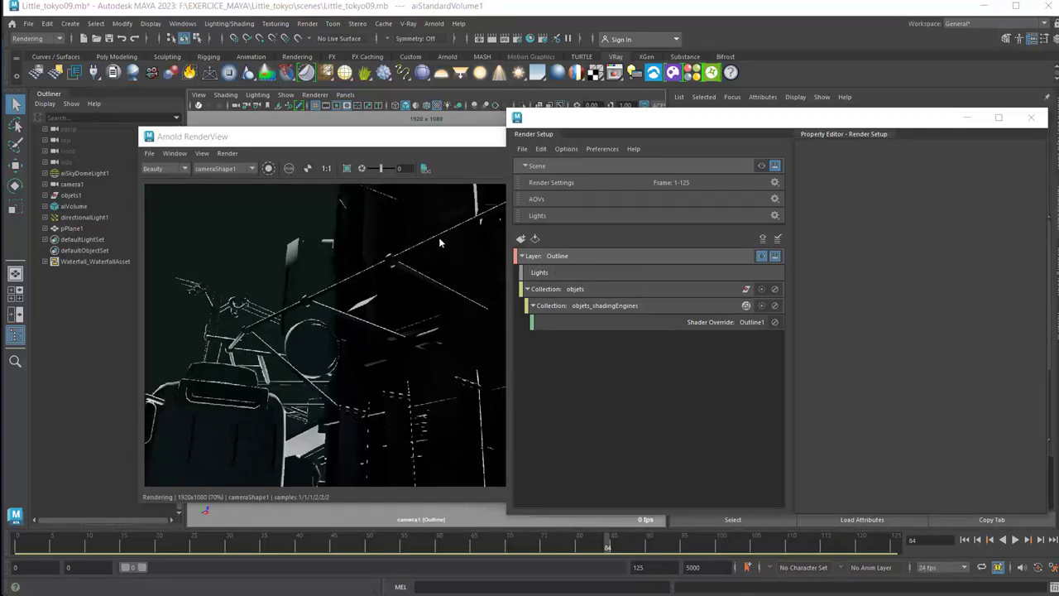
Step: Shift Render Setup right and make masterLayer the rendered layer instead of Outline
drag(560, 122, 677, 123)
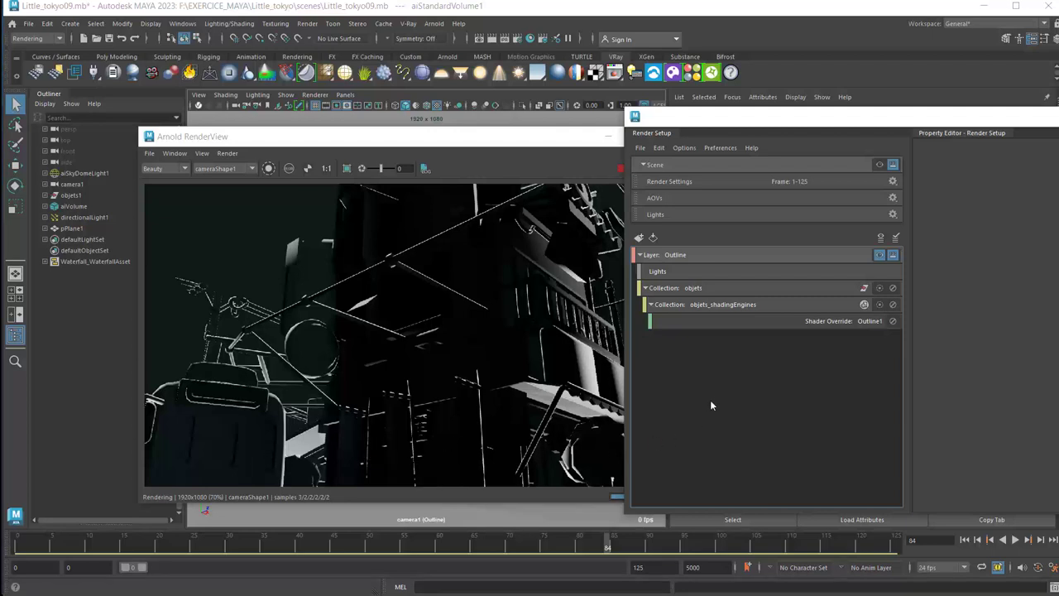
click(881, 166)
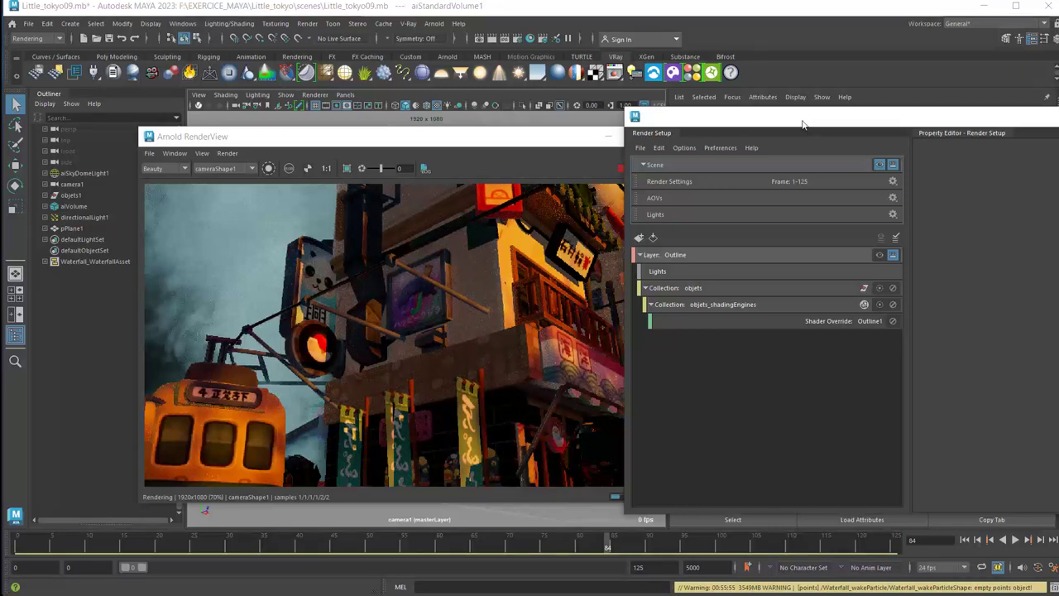
Step: Close Render Setup, recentre the render view, and bring NukeX's little_tokyo_01.nk composite forward
drag(806, 125, 612, 132)
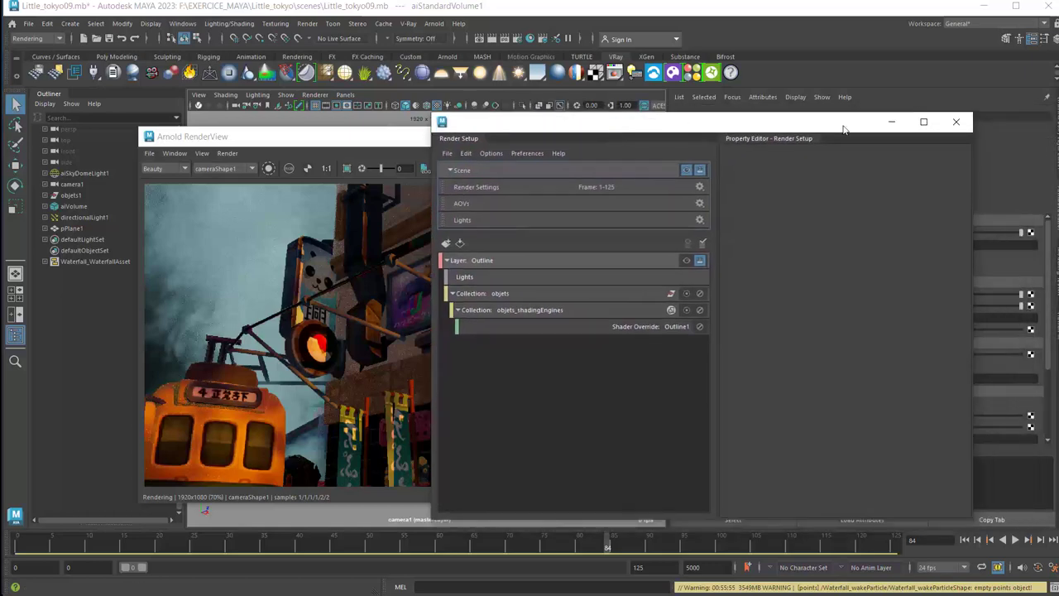
click(955, 123)
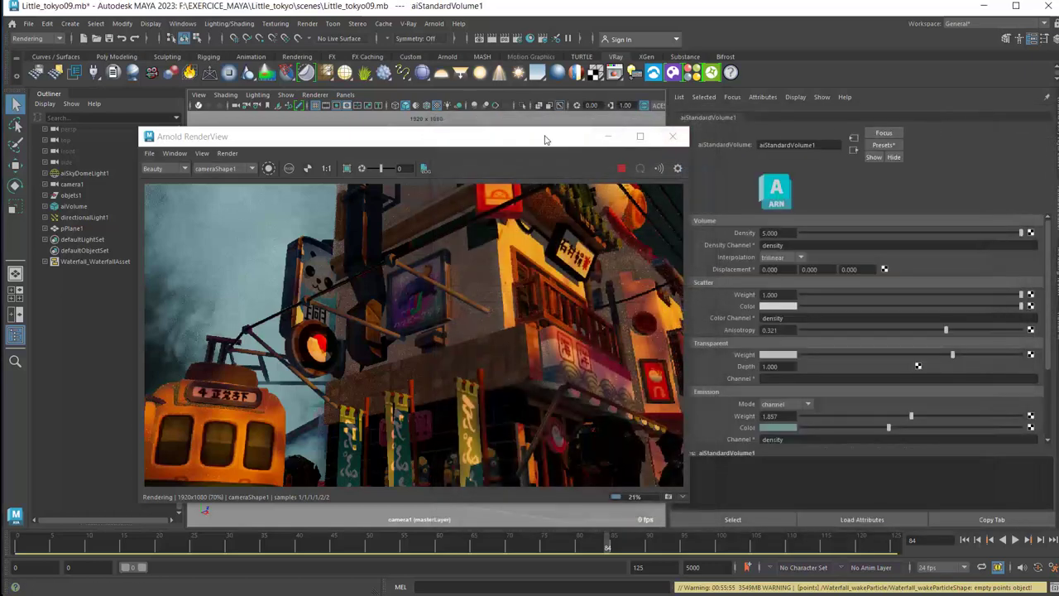
drag(547, 138, 774, 137)
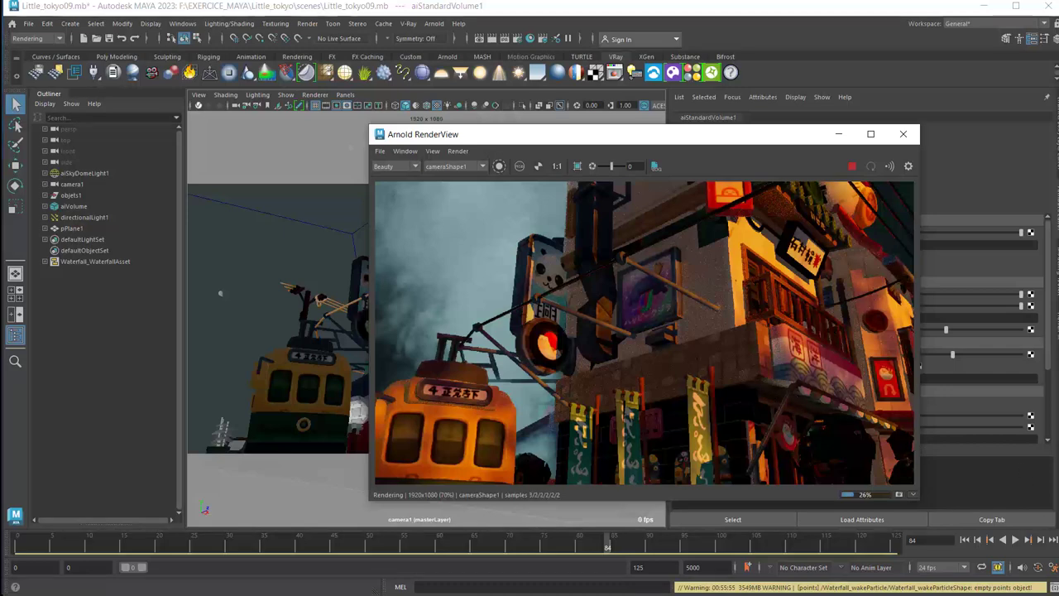
click(864, 592)
click(935, 578)
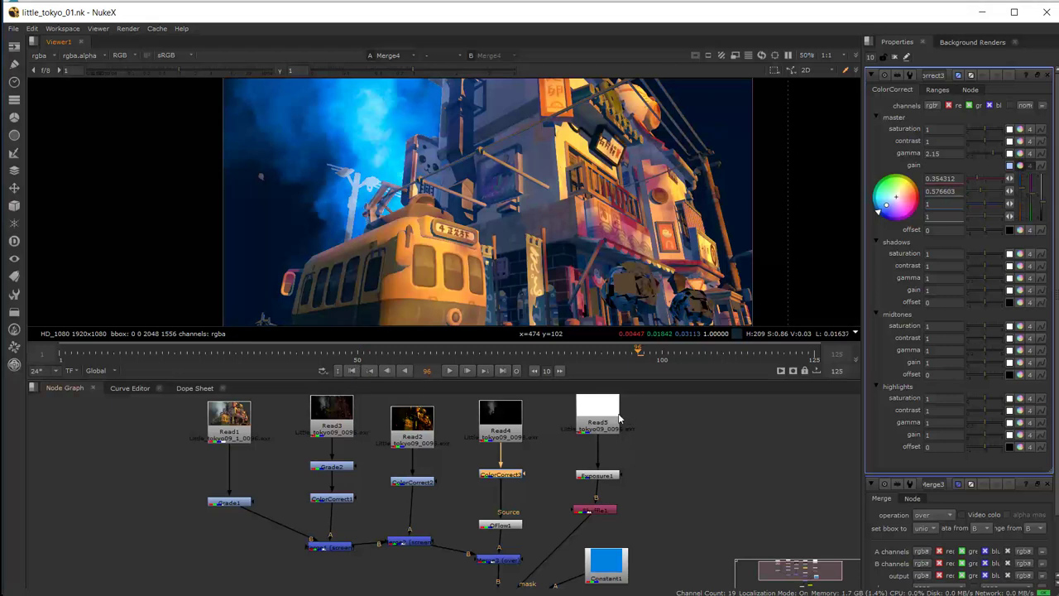
Step: View the Read1 city pass and its Grade1 result in a slightly taller viewer
click(236, 420)
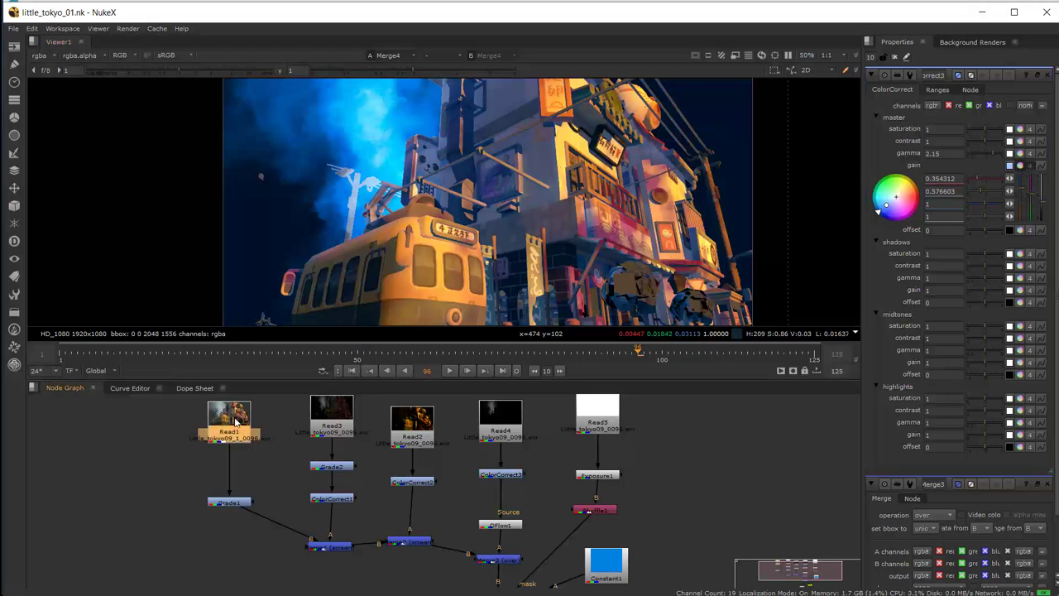
key(1)
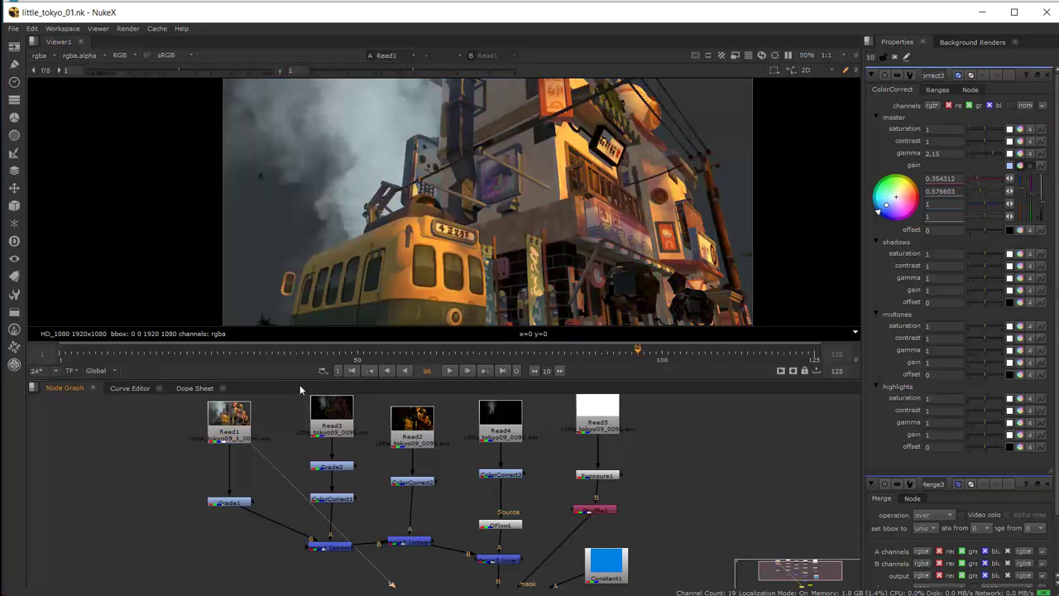
drag(308, 378, 303, 403)
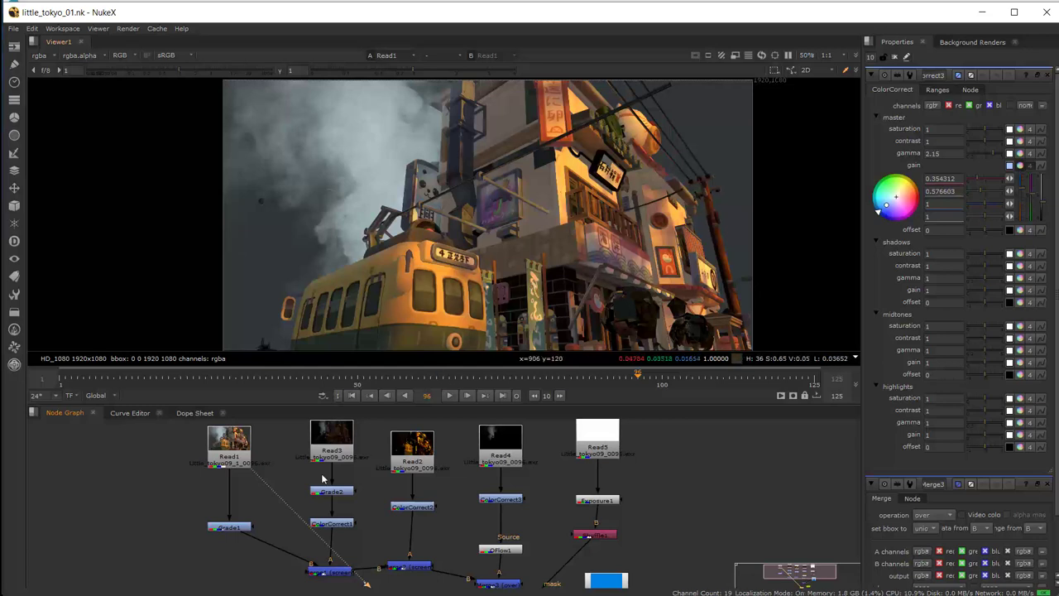
click(240, 528)
key(1)
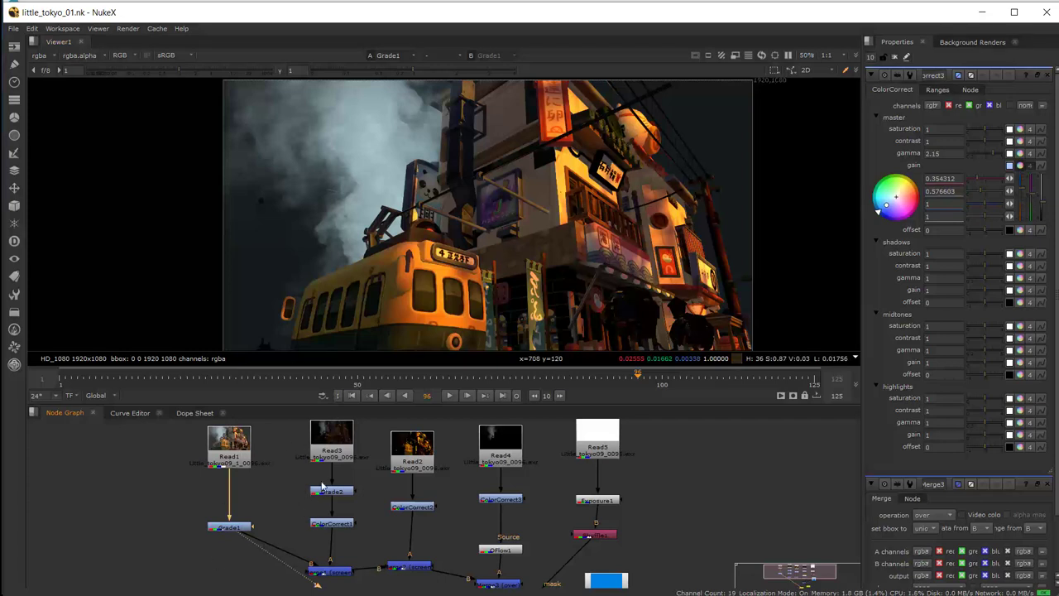
Step: View Read3 smoke, its Grade2 and blue ColorCorrect1 versions, then the orange Read2 pass
click(330, 447)
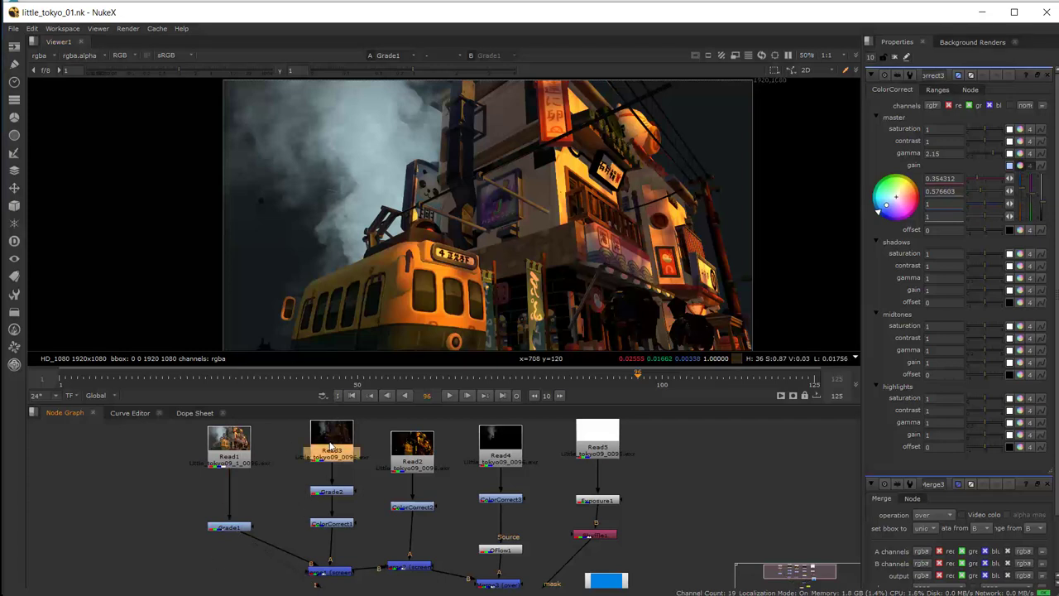
key(1)
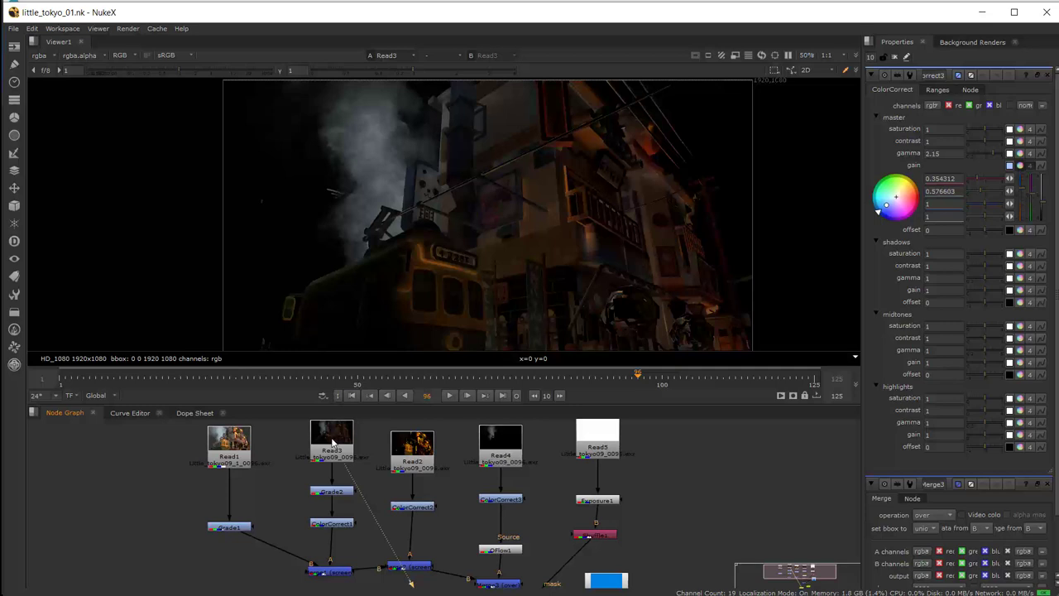
click(327, 494)
key(1)
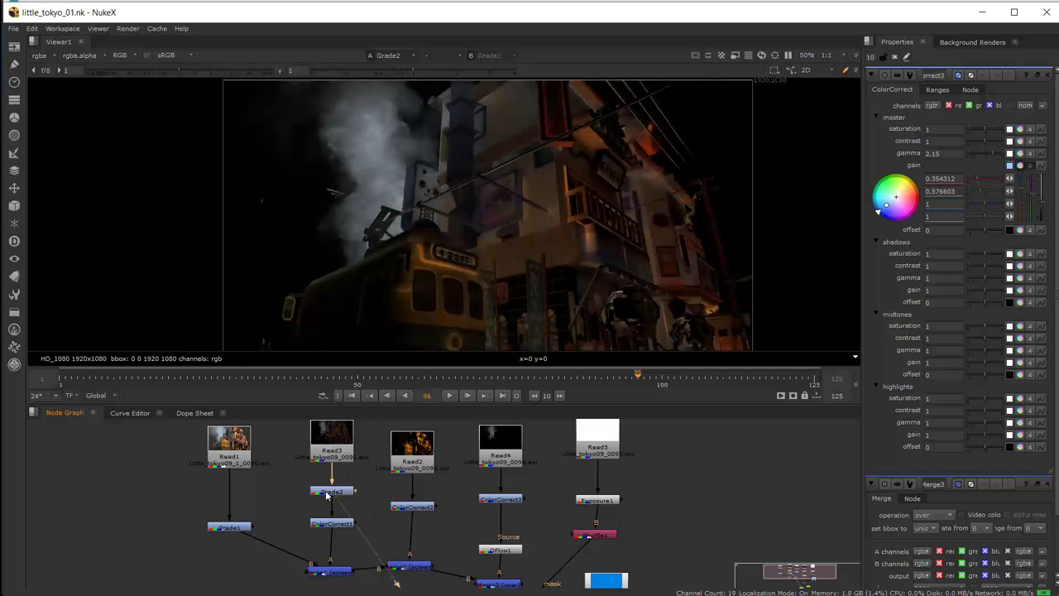
click(331, 525)
key(1)
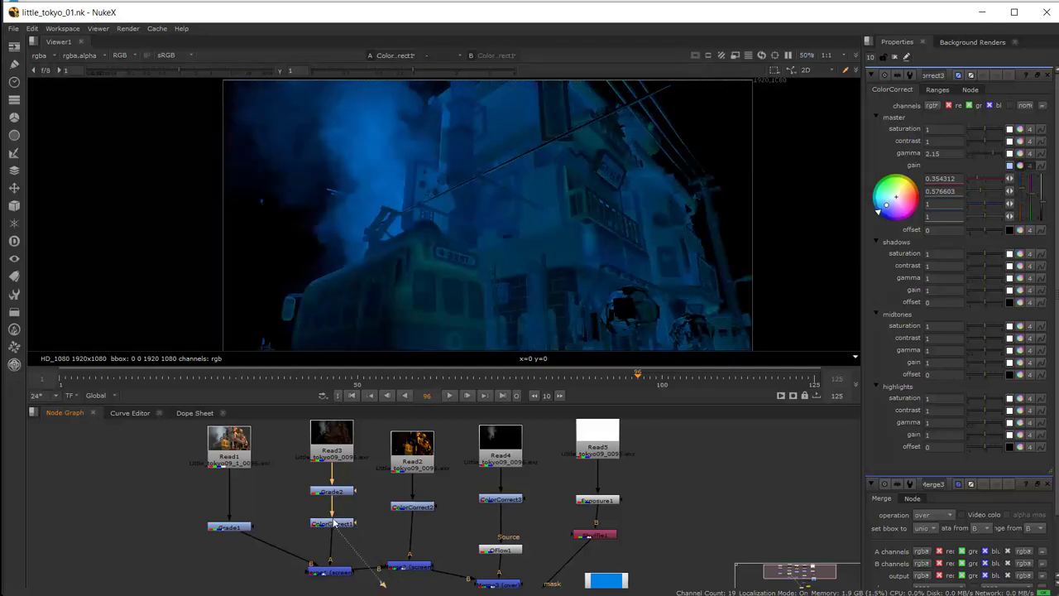
click(416, 452)
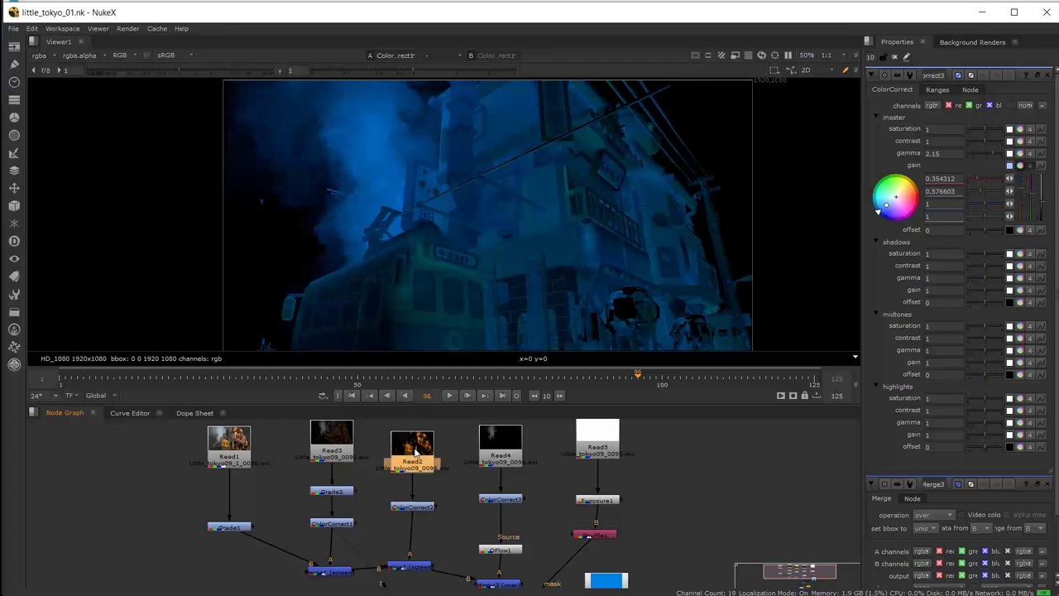
key(1)
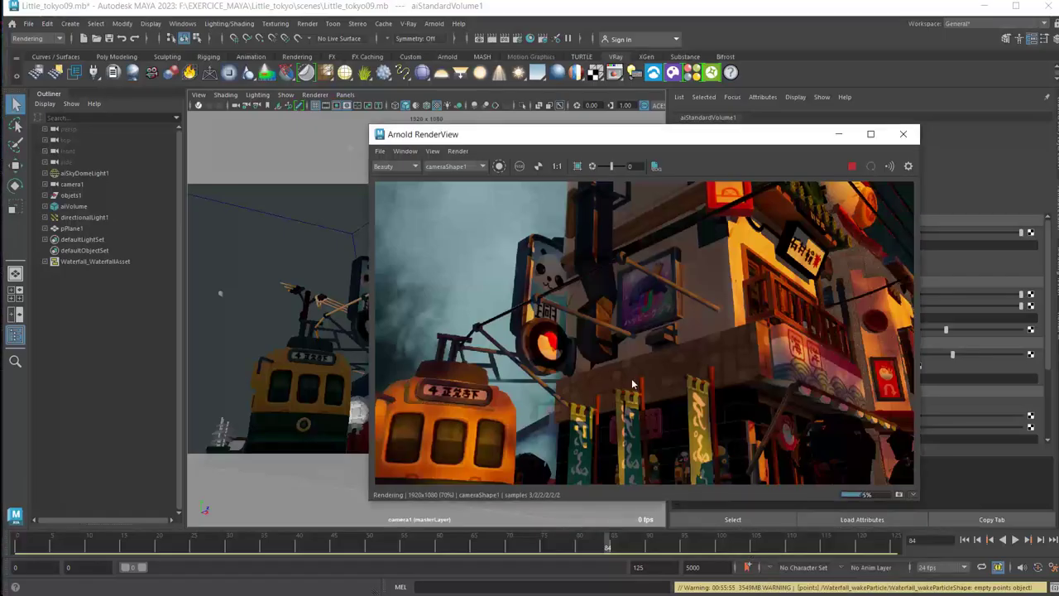
Step: Close Arnold RenderView and look through the persp camera, orbiting around the building
click(902, 133)
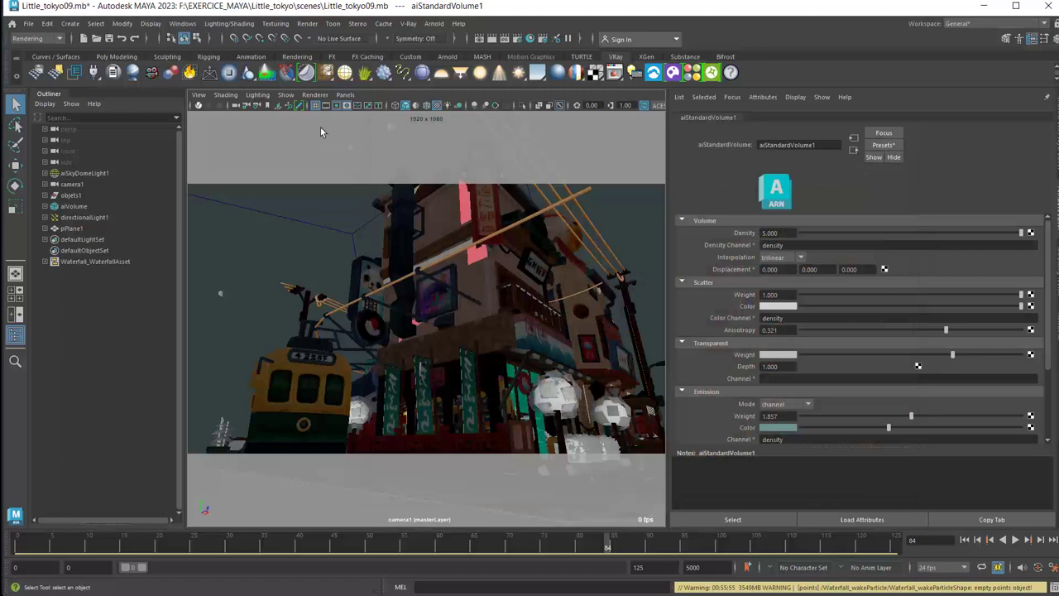
click(345, 95)
mouse_move(395, 106)
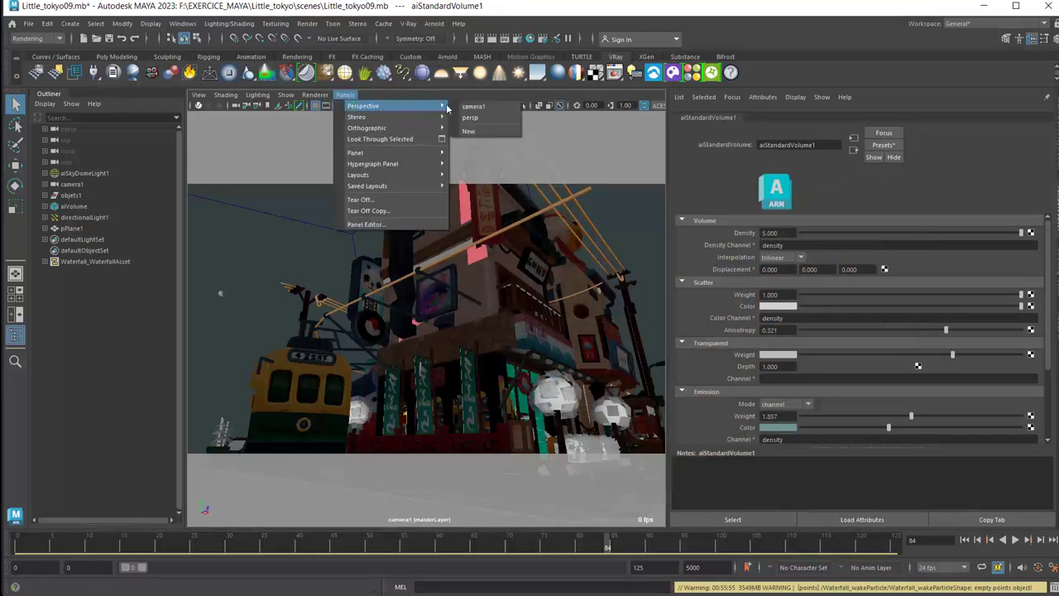
click(468, 117)
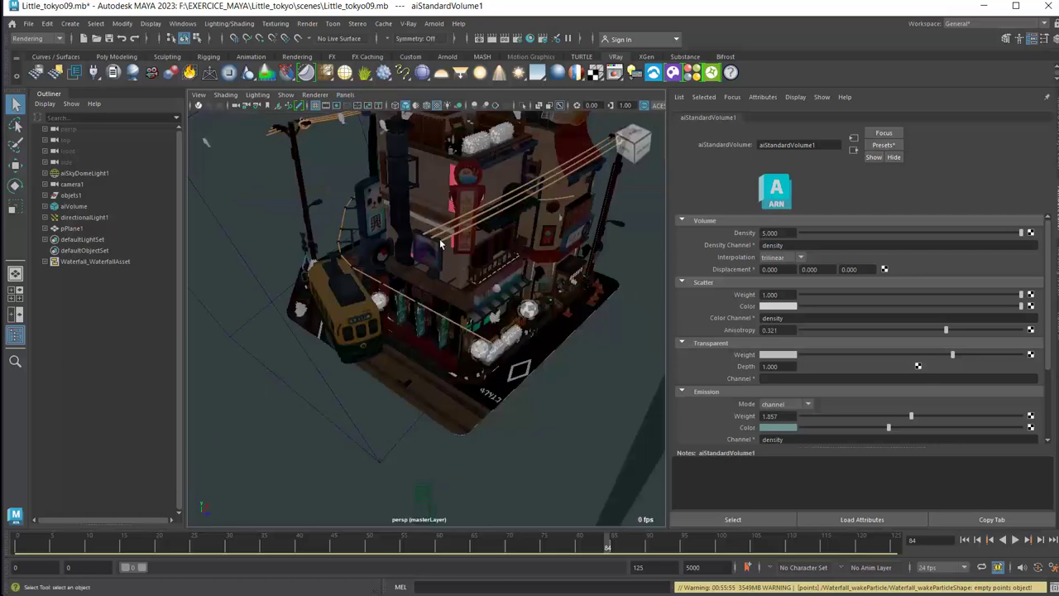
mouse_move(442, 240)
alt+mouse_down()
mouse_move(383, 279)
mouse_move(365, 258)
mouse_move(416, 309)
mouse_move(555, 270)
alt+mouse_up()
click(635, 267)
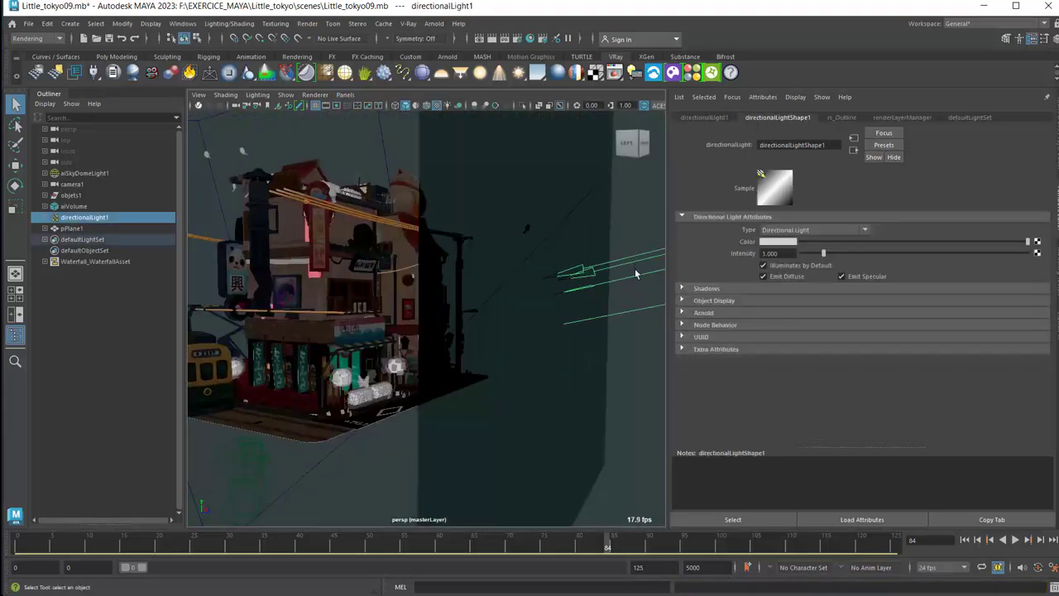
alt+right_drag(634, 268, 199, 348)
alt+drag(200, 348, 377, 358)
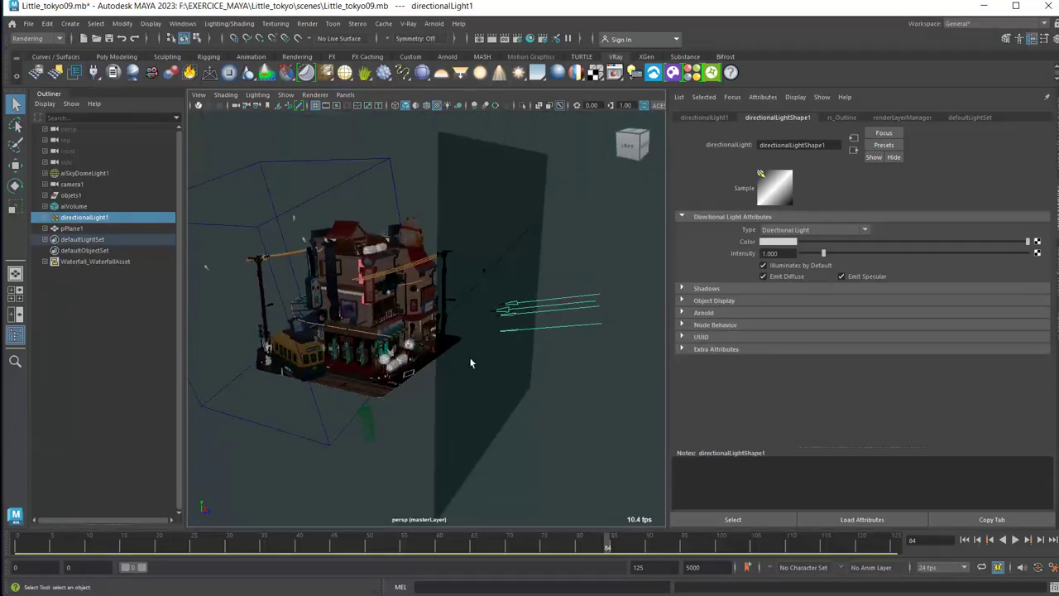
Step: Select pPlane1 and inspect aiStandardSurface5's Transmission, ending on the noise5 texture
click(482, 216)
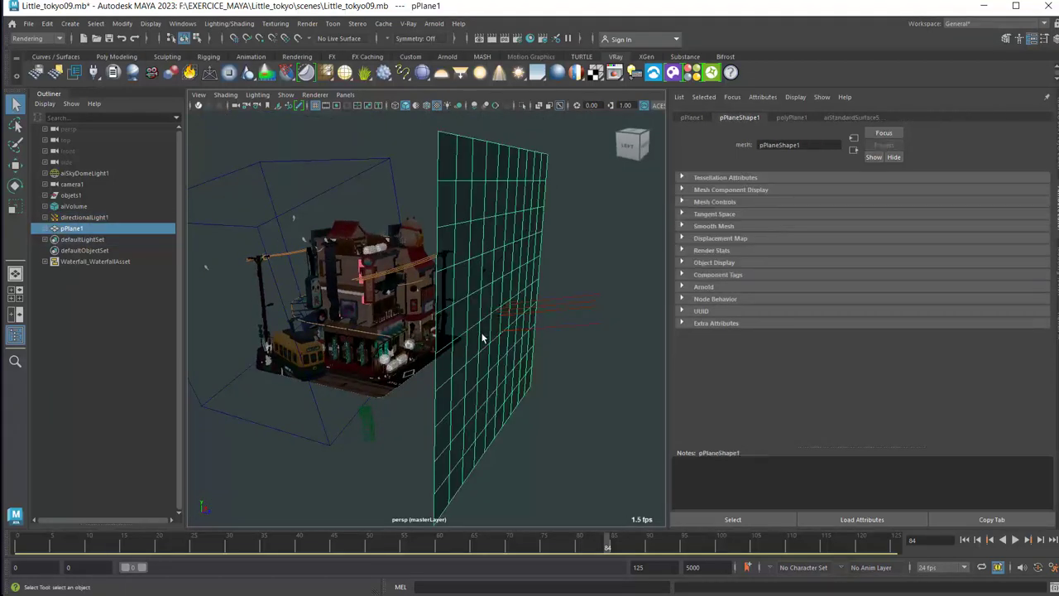
click(837, 115)
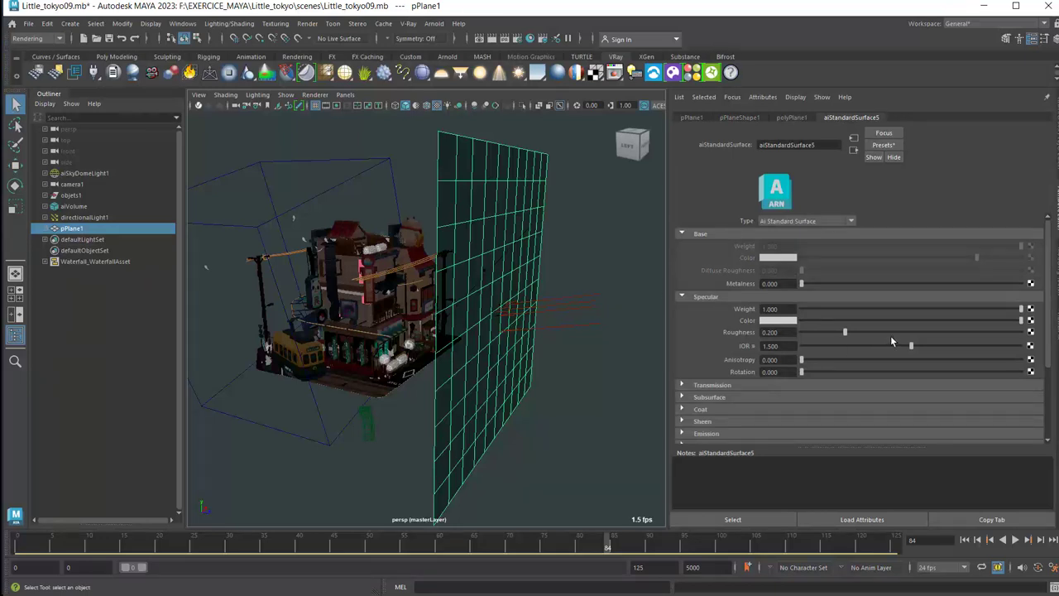
scroll(890, 340, down, 2)
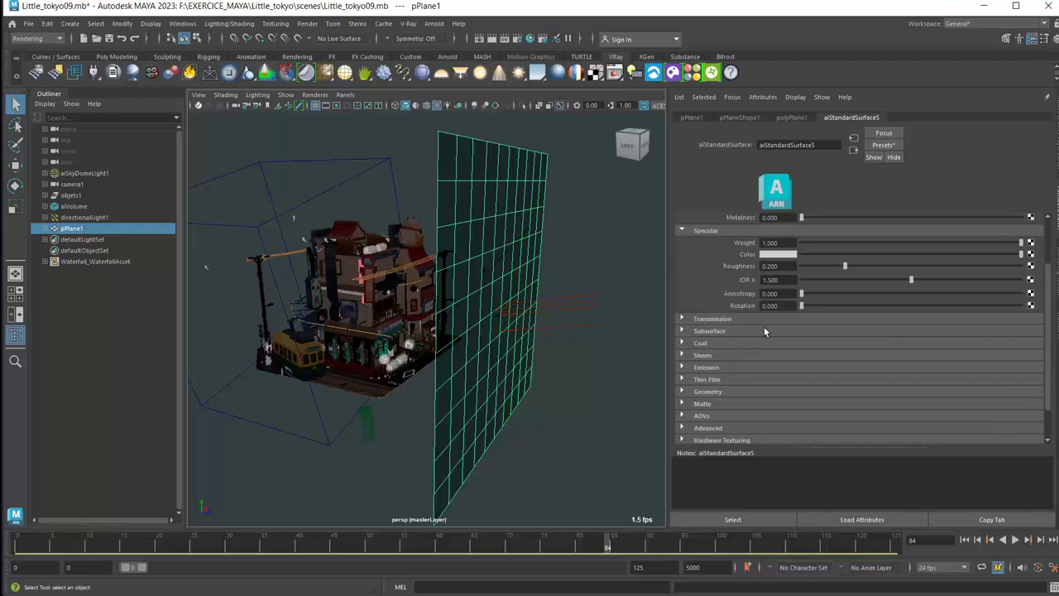
scroll(861, 331, up, 1)
scroll(861, 331, up, 1)
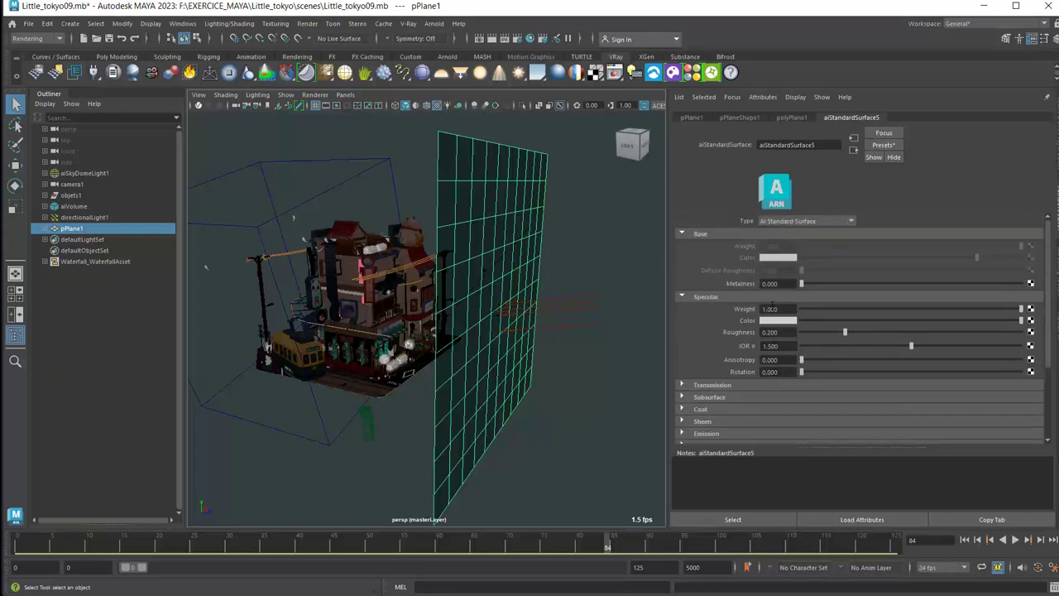
click(714, 388)
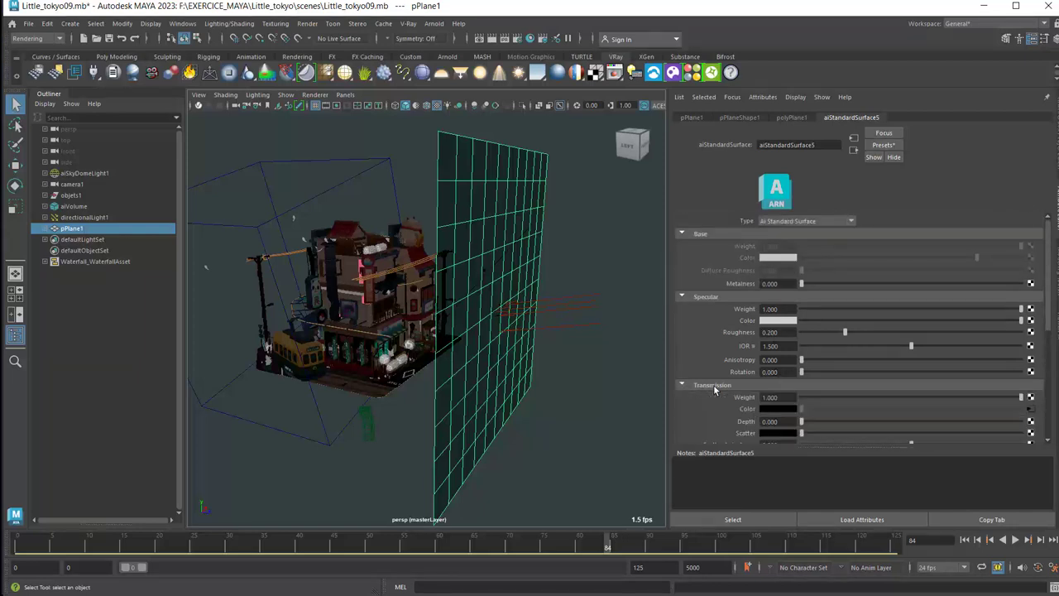
click(1030, 398)
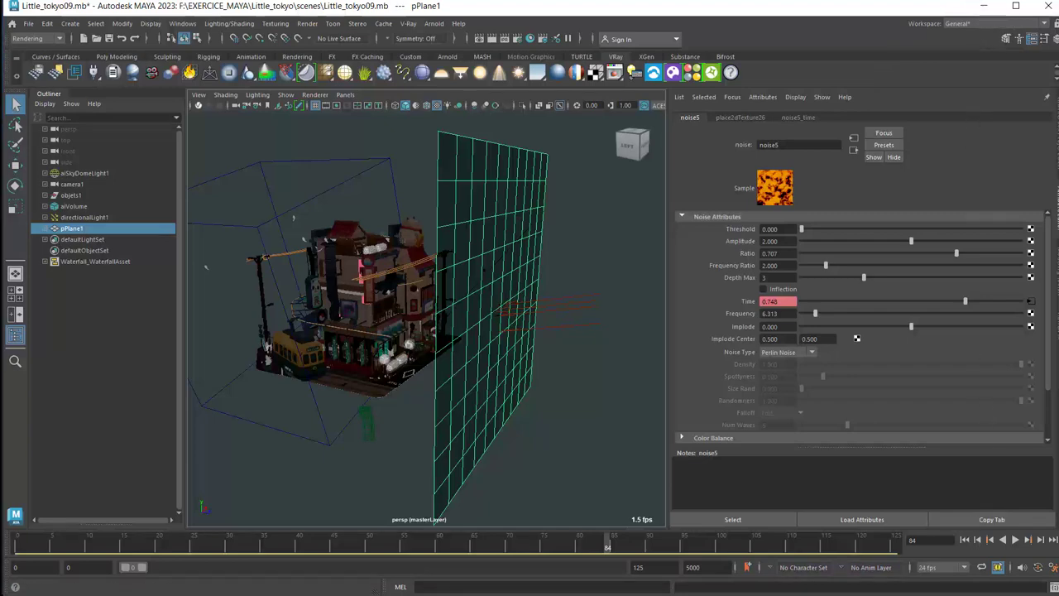
Step: Sample the tram's pixel colours and check frames 75, 109 and 68, settling on frame 77
click(769, 579)
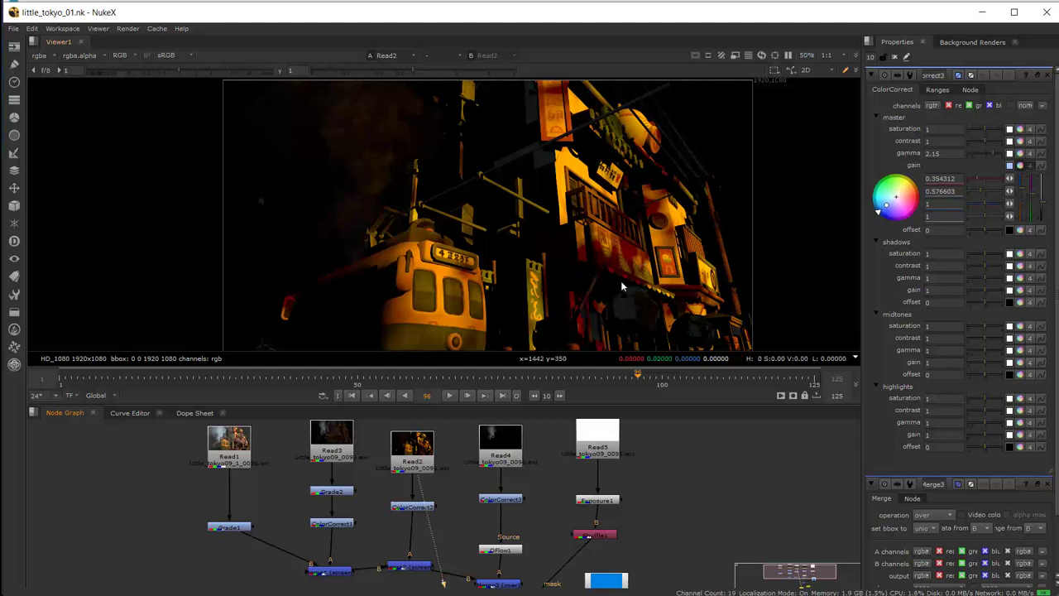
mouse_move(617, 287)
ctrl+mouse_down()
mouse_move(487, 312)
mouse_move(542, 324)
mouse_move(510, 329)
ctrl+mouse_up()
click(510, 379)
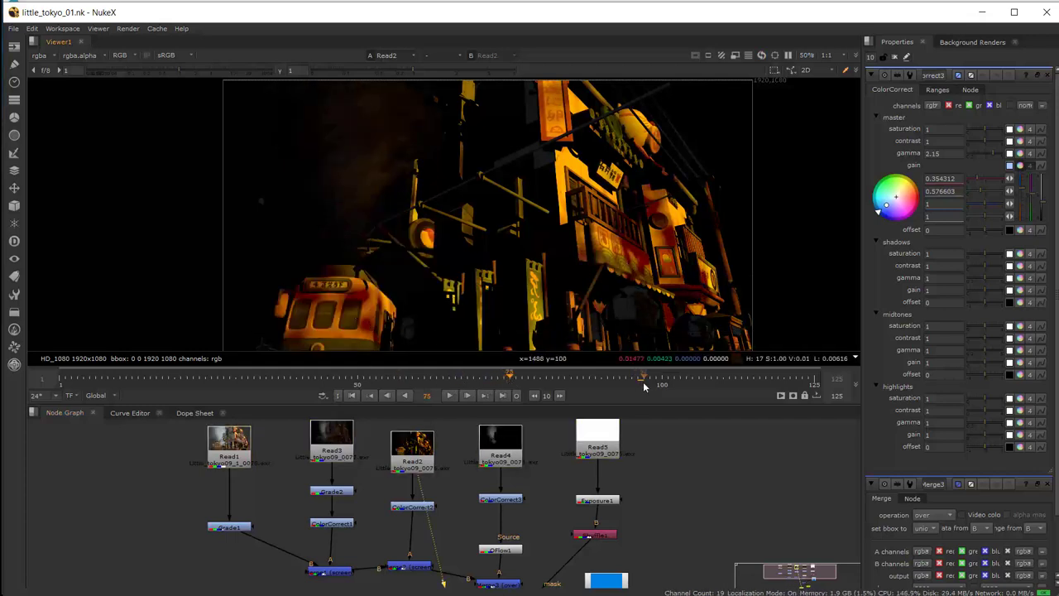
click(718, 372)
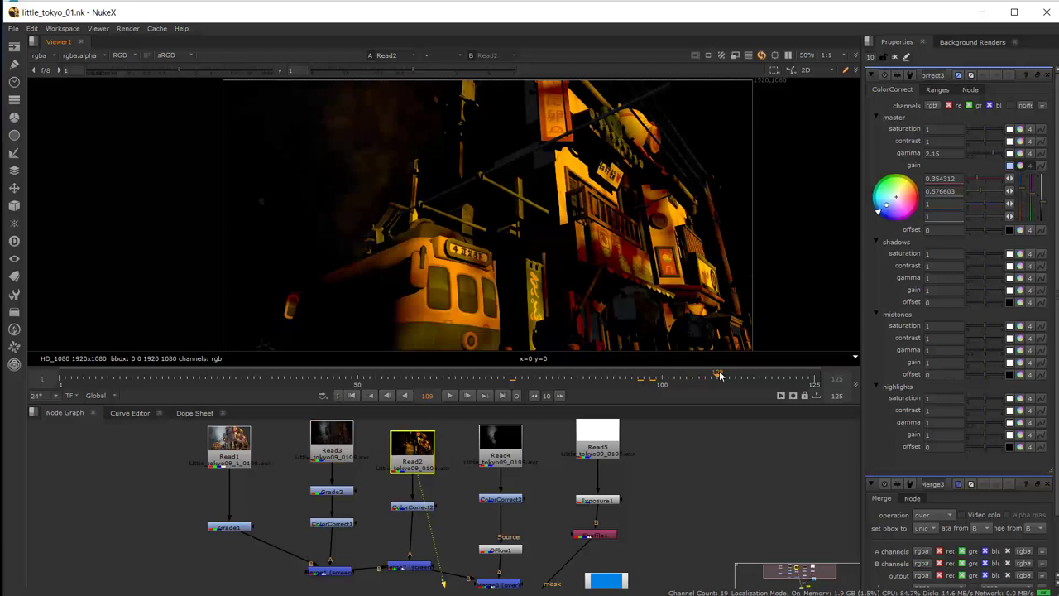
click(467, 374)
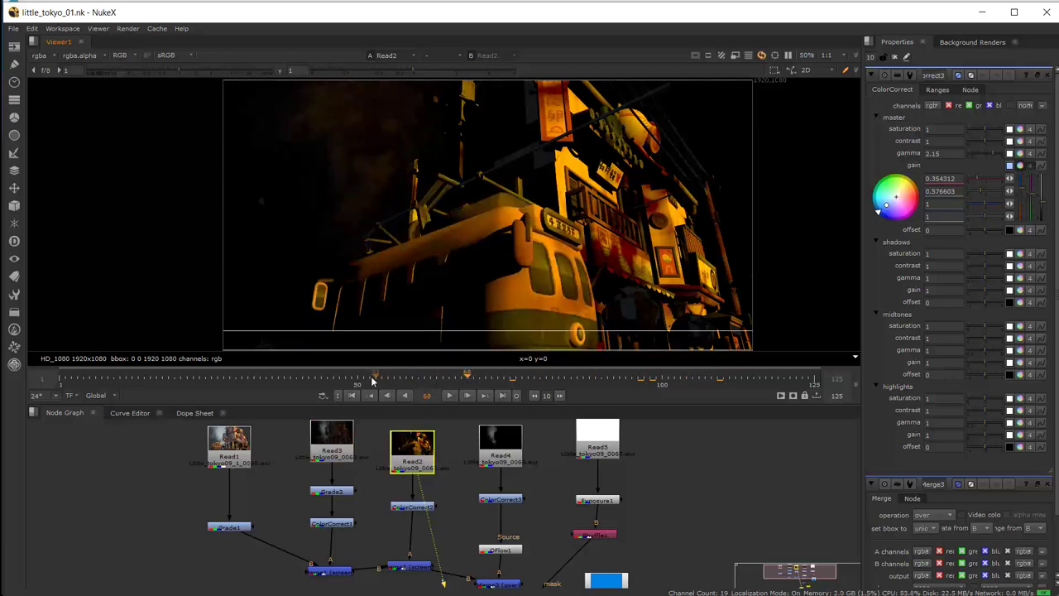
click(522, 376)
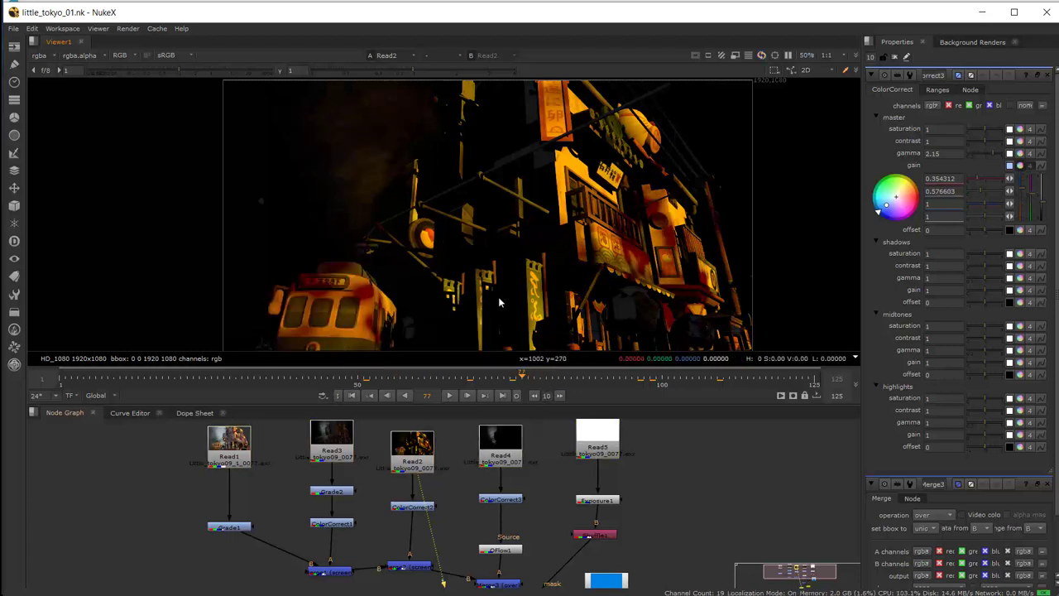
click(499, 442)
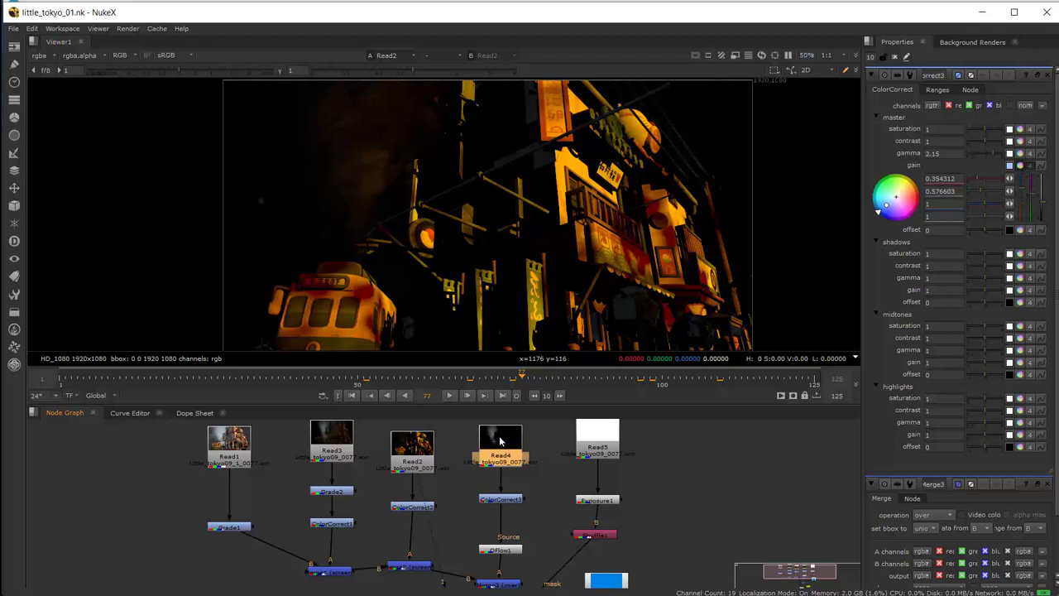
Step: View the Read4 smoke pass at frame 51, comparing it with the Read2, Read3 and Read1 passes
key(1)
click(409, 378)
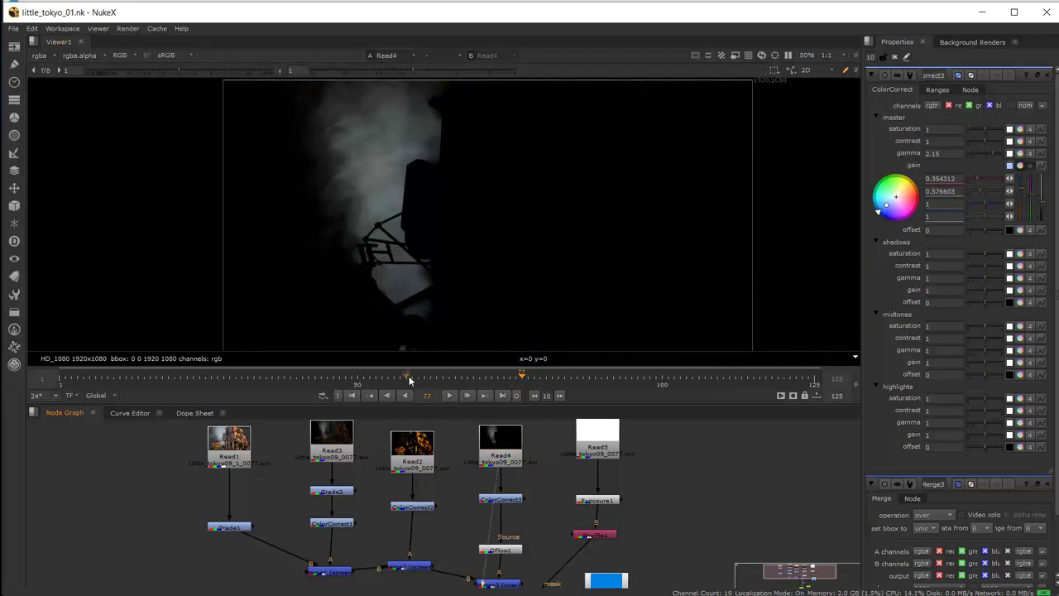
drag(409, 378, 363, 378)
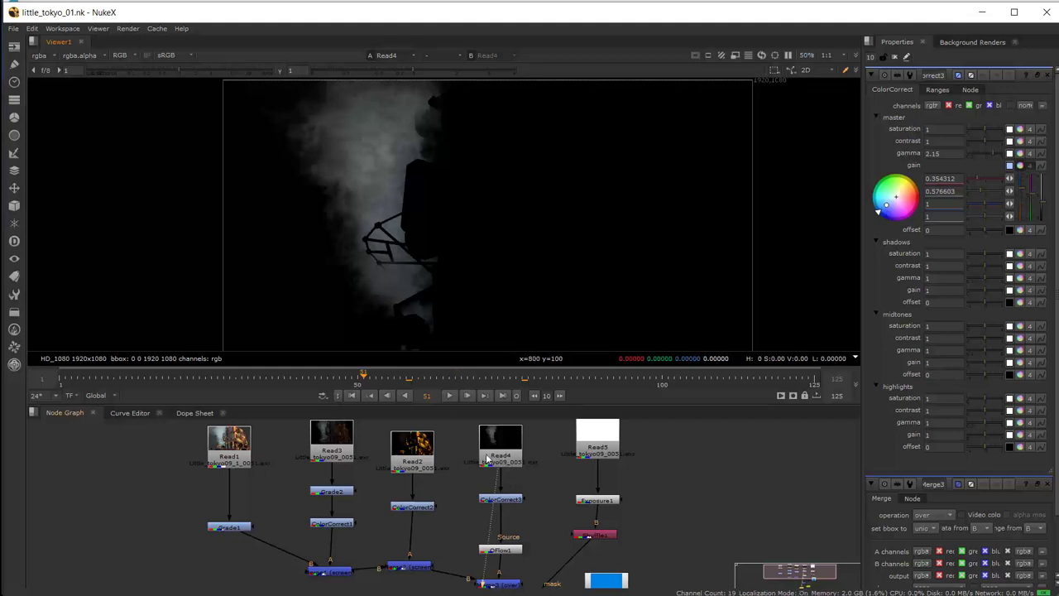
click(418, 445)
key(1)
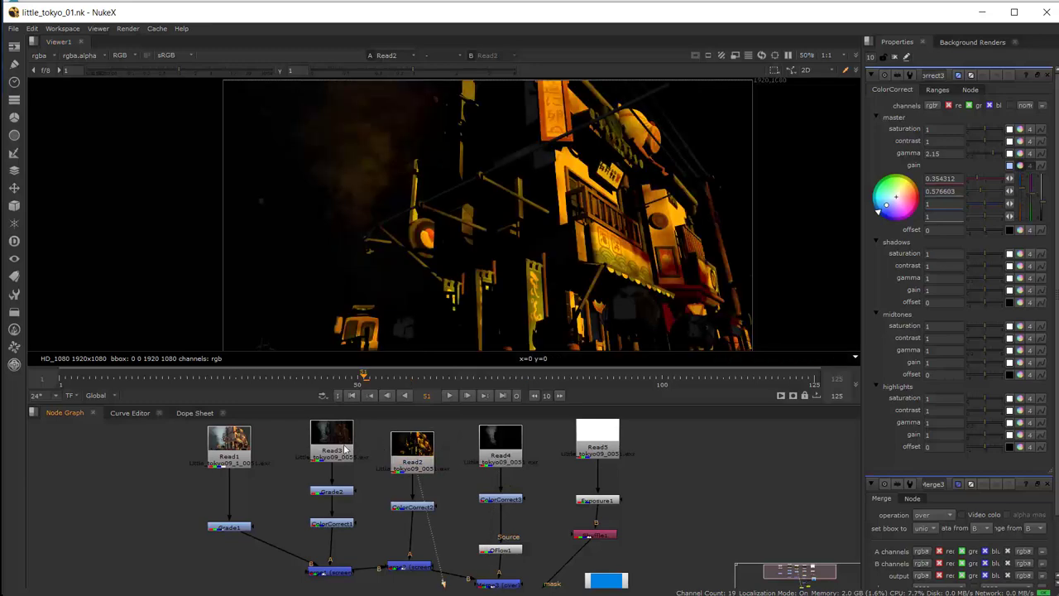
click(333, 436)
key(1)
click(233, 447)
key(1)
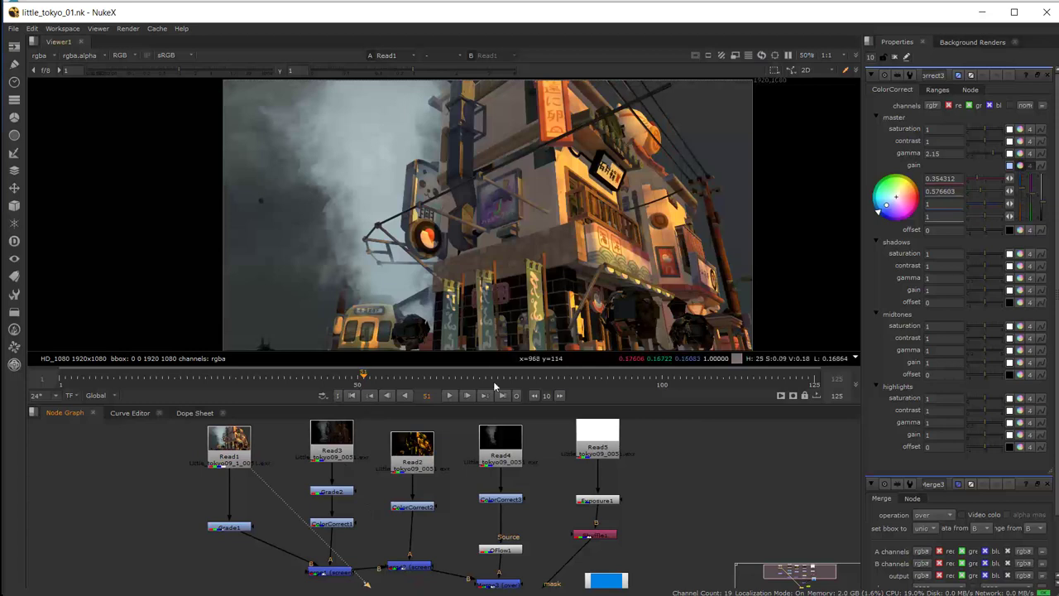
click(508, 444)
key(1)
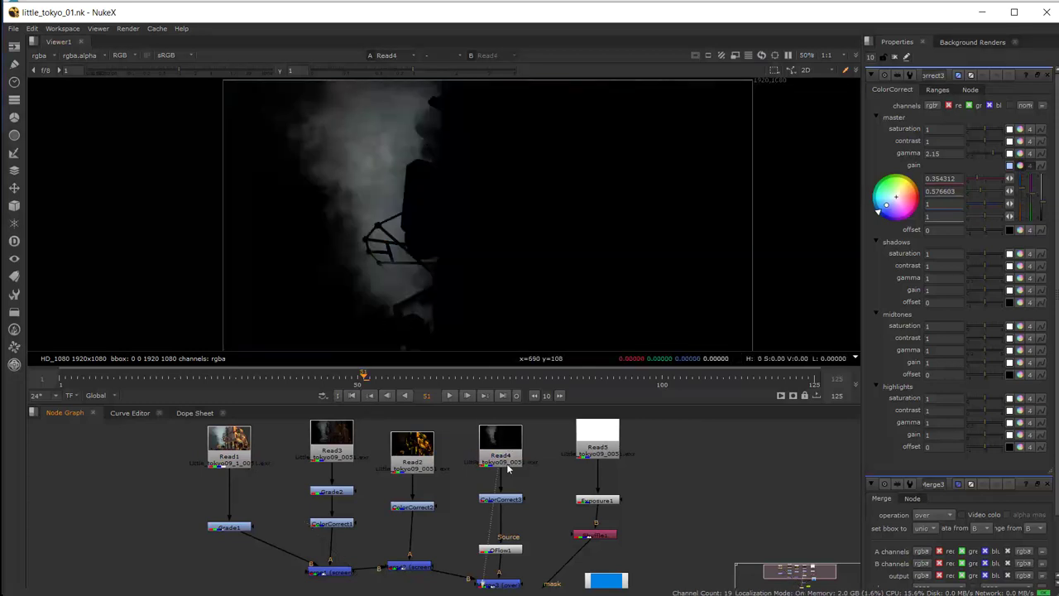
Step: View the blue ColorCorrect3 smoke, then its OFlow1 output
click(510, 499)
key(1)
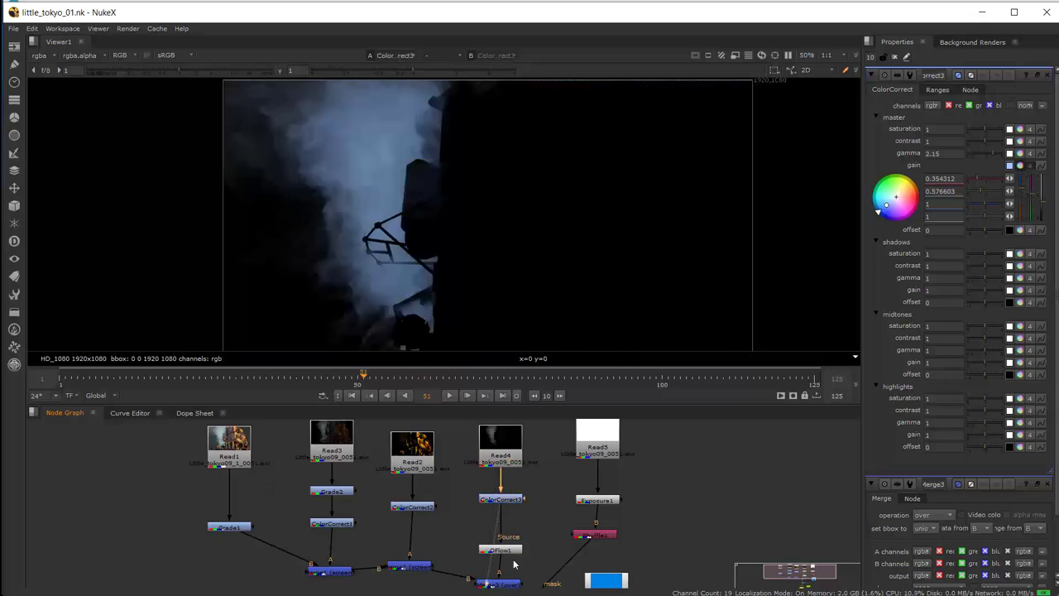
click(512, 551)
key(1)
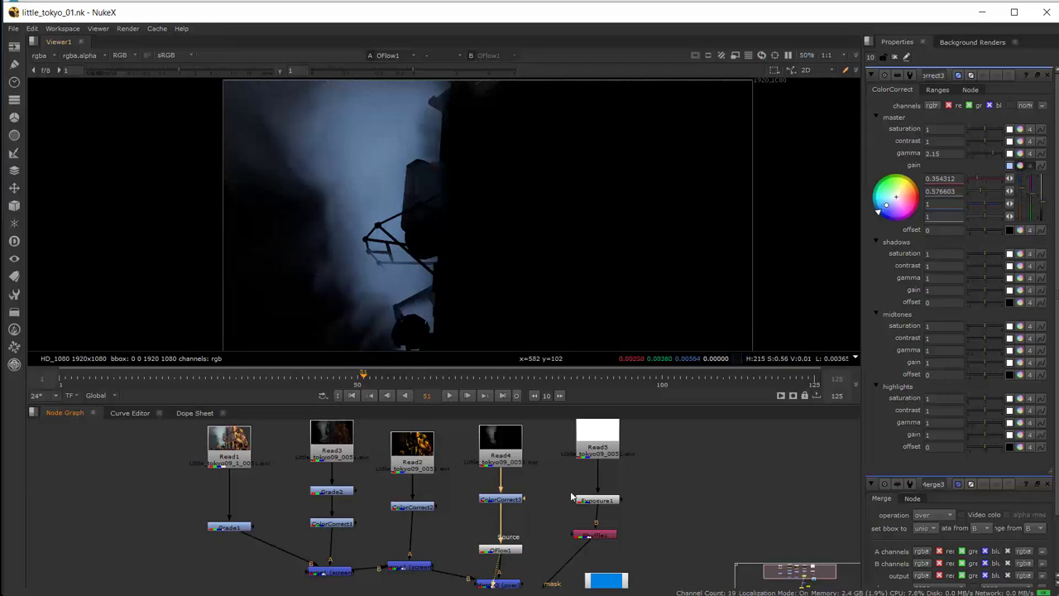
Step: View the Grade1 city render, then the Merge1 blend of city and smoke
mouse_move(558, 511)
middle_down()
mouse_move(554, 431)
mouse_move(579, 487)
middle_up()
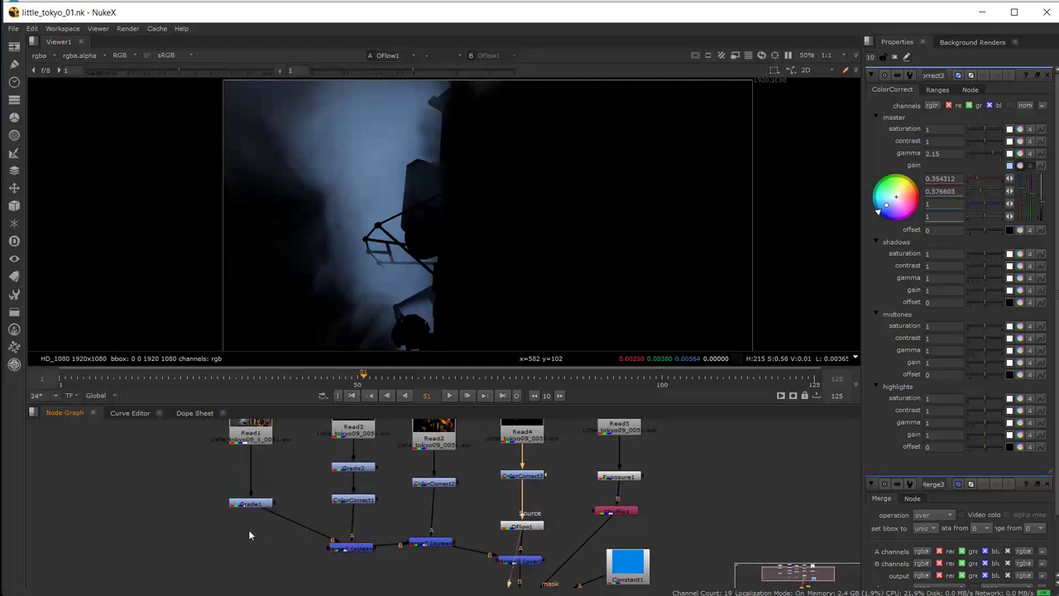
click(350, 553)
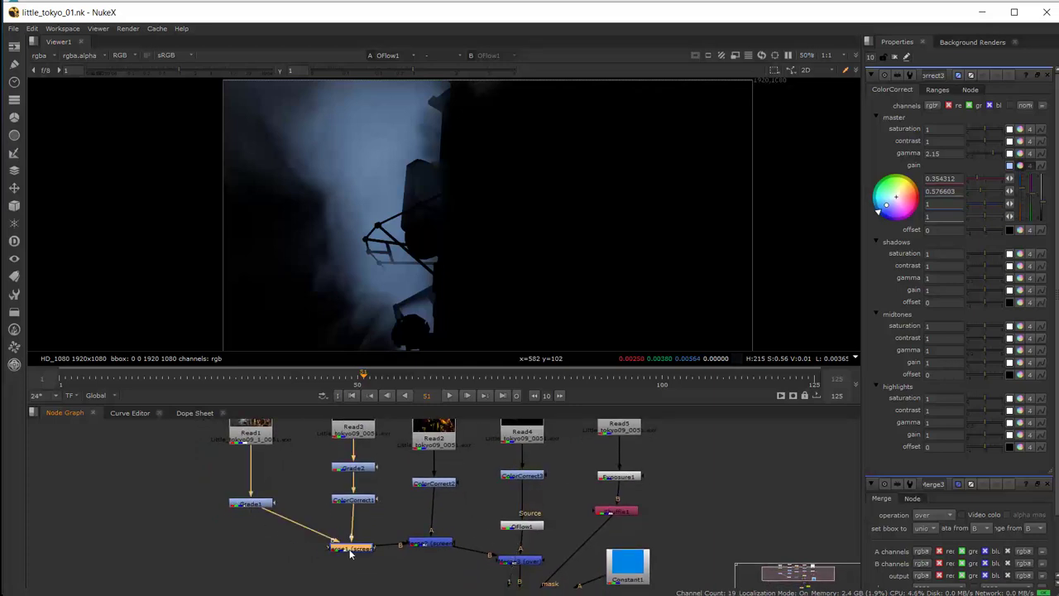
click(259, 506)
key(1)
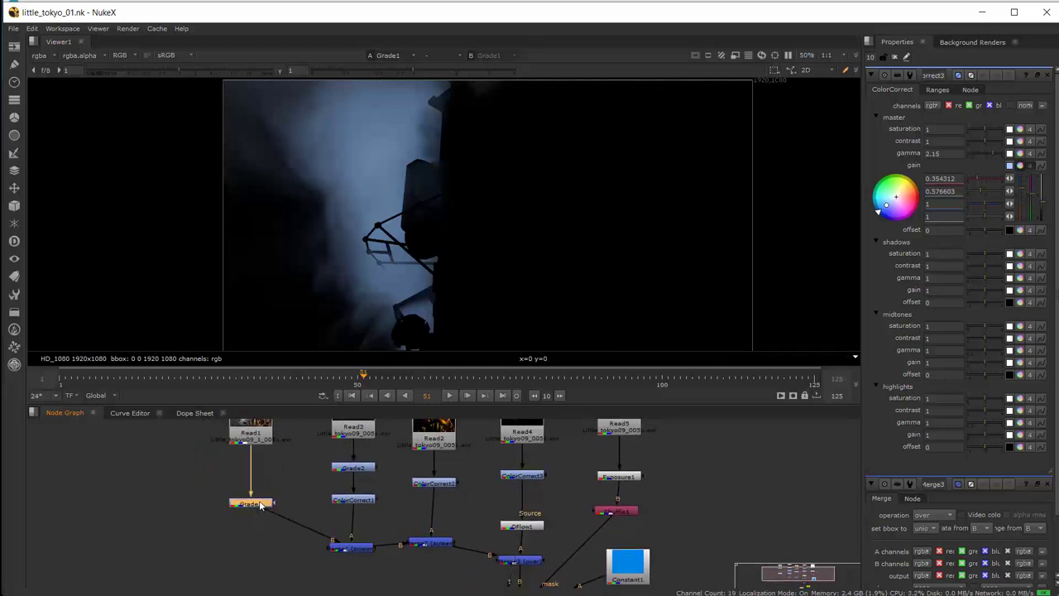
click(350, 552)
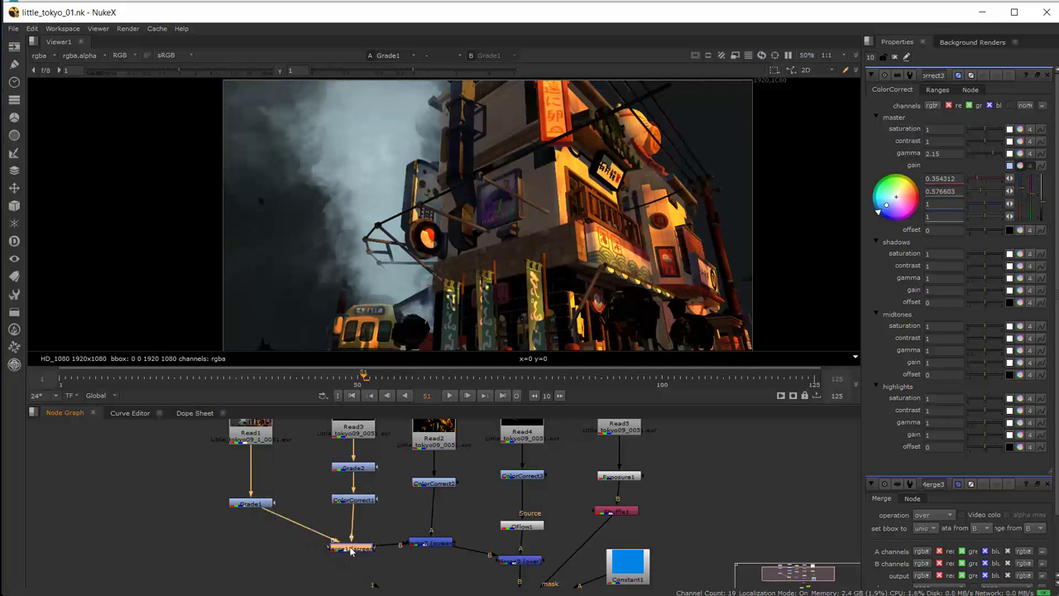
key(1)
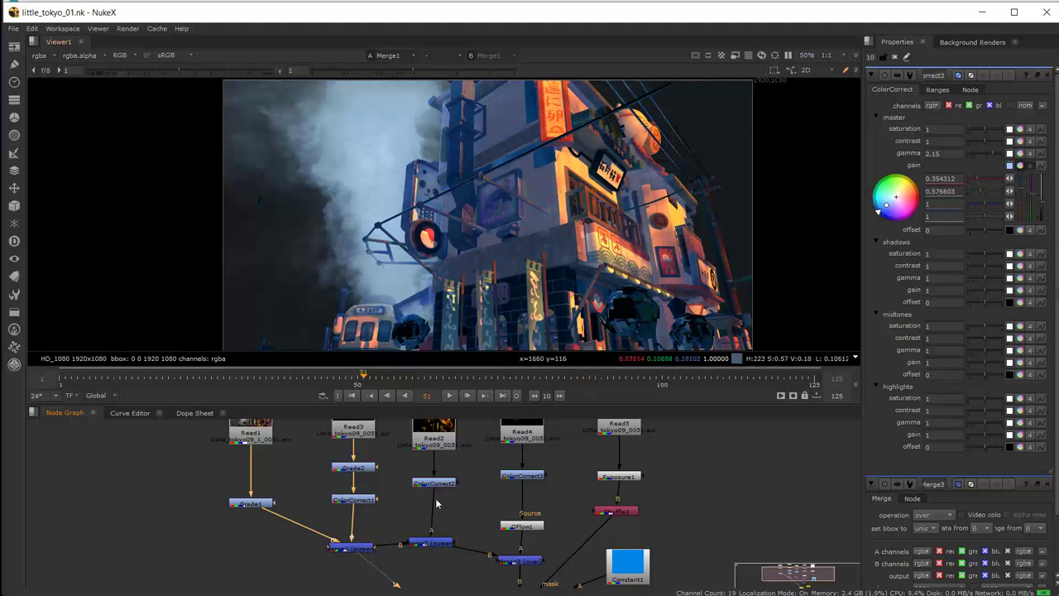
Step: Try Merge1 blend operations soft-light, plus, overlay and over, lowering the mix
double_click(359, 545)
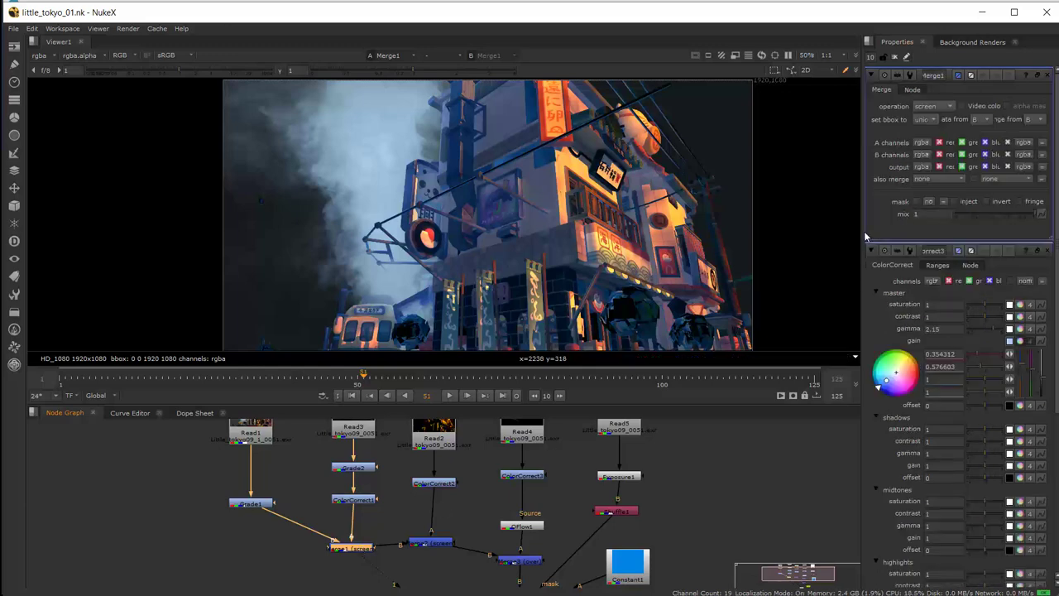
drag(860, 231, 790, 232)
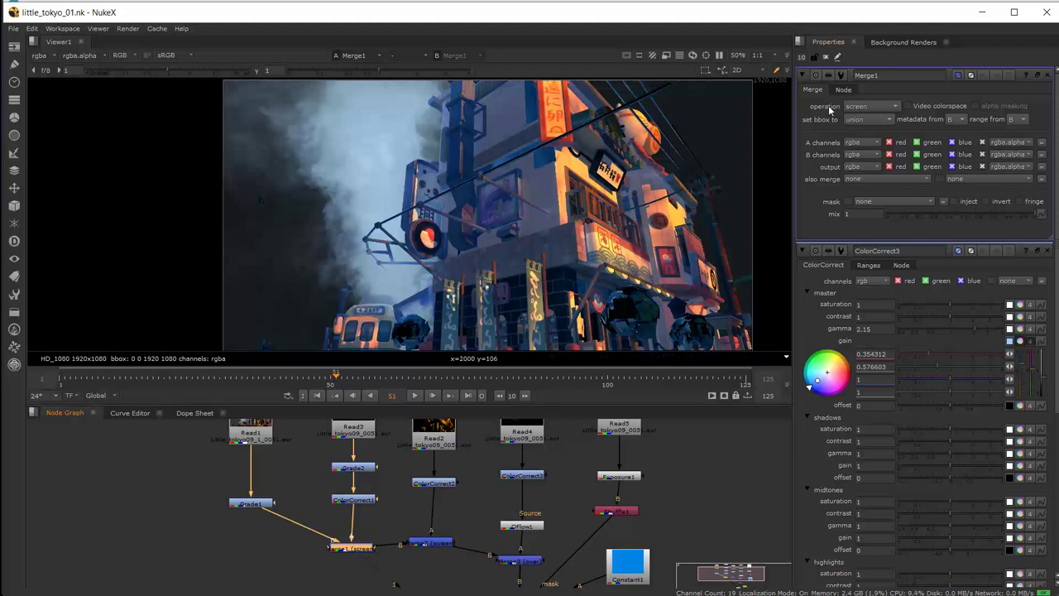
click(870, 110)
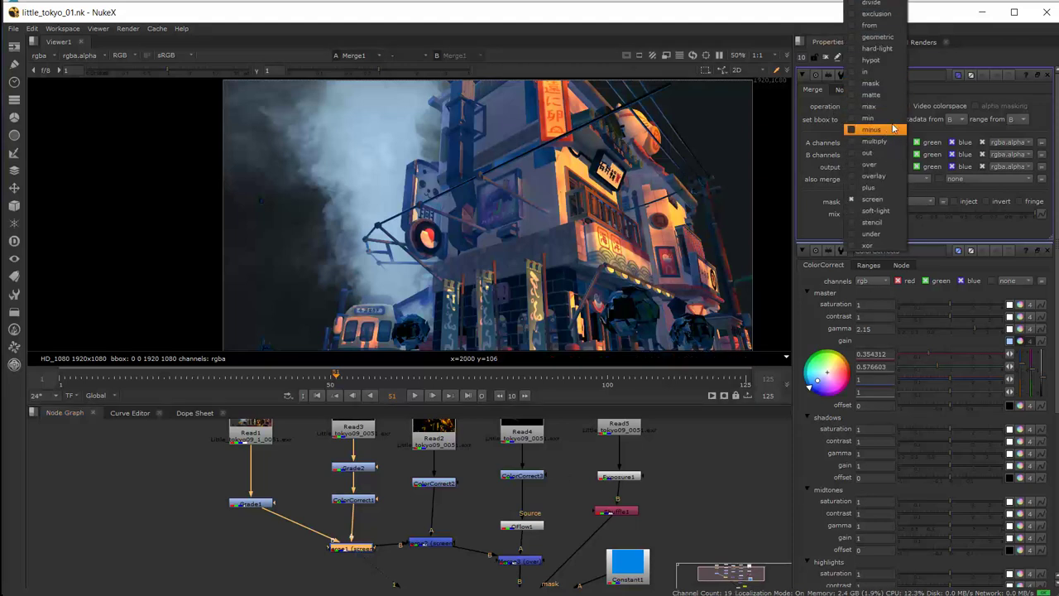
click(882, 212)
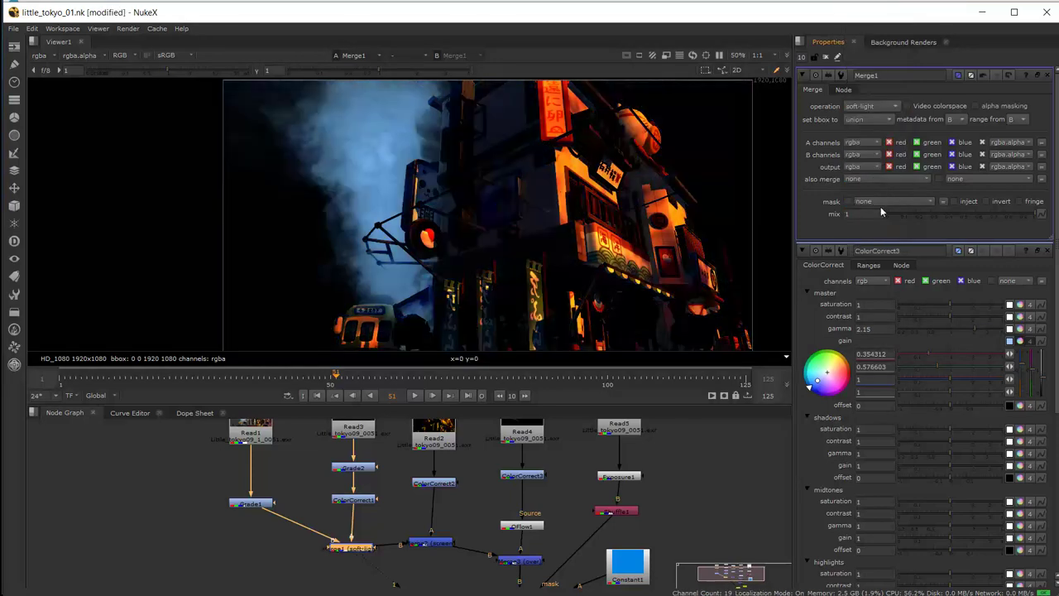
click(872, 107)
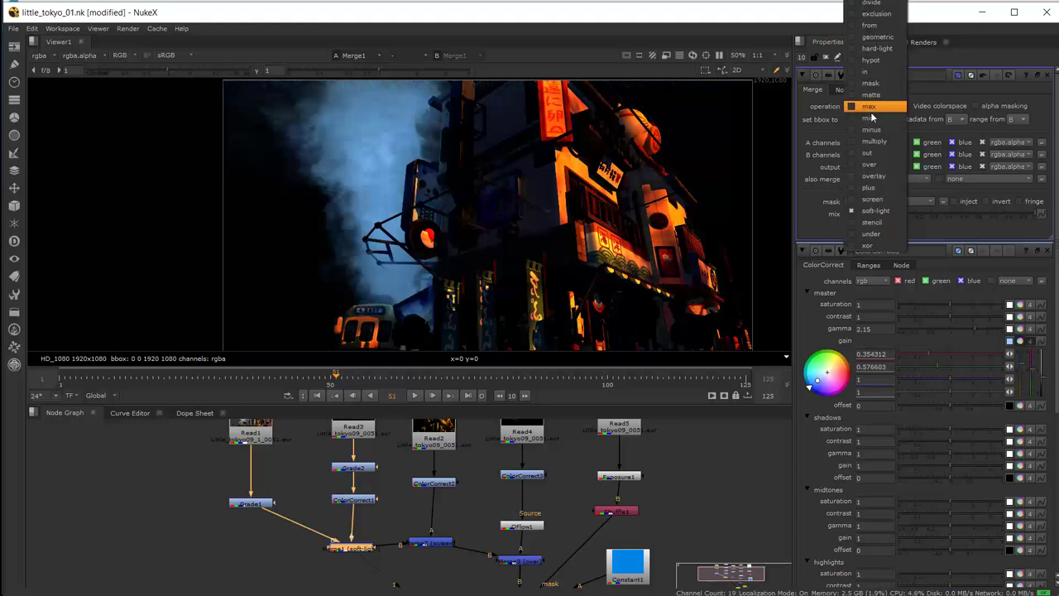
click(884, 190)
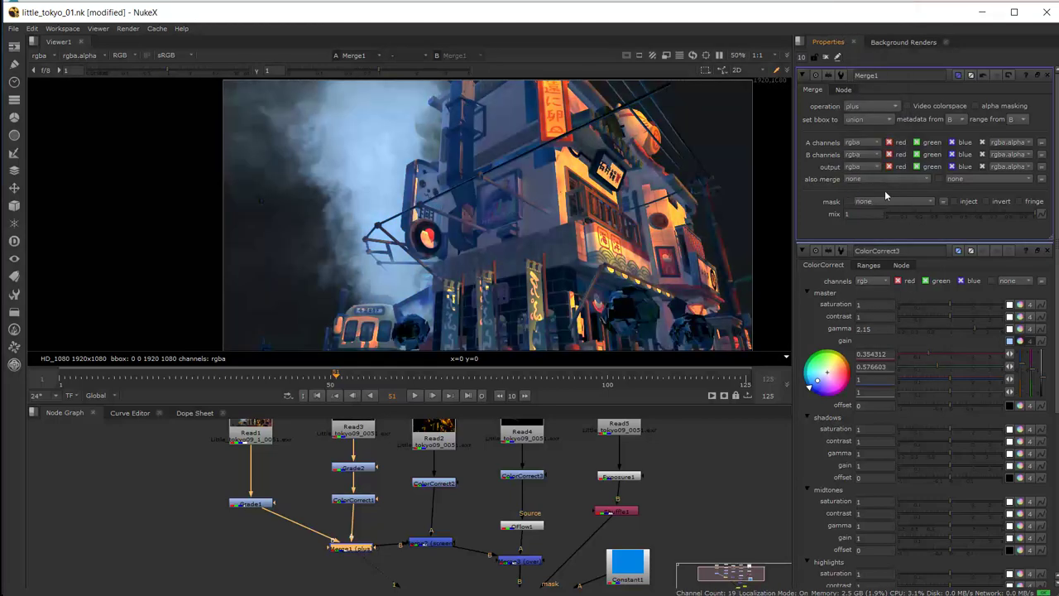
click(872, 107)
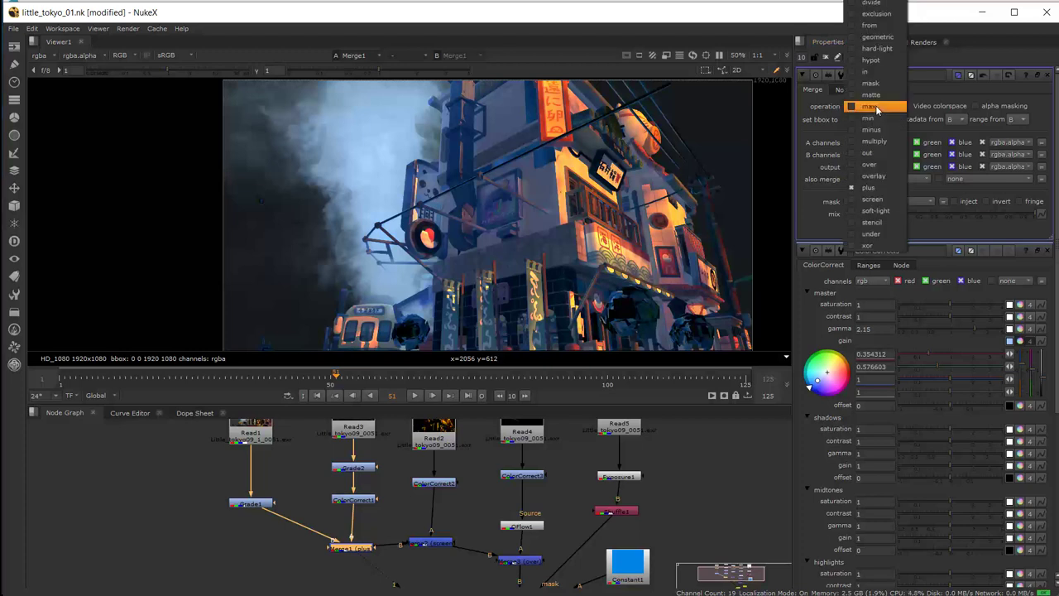
click(873, 176)
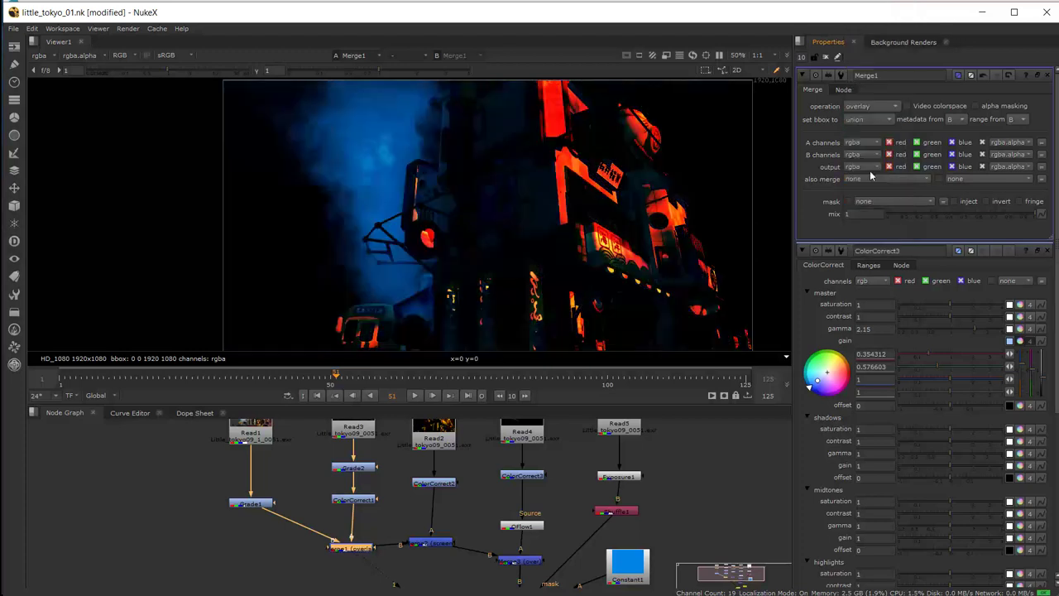
click(872, 106)
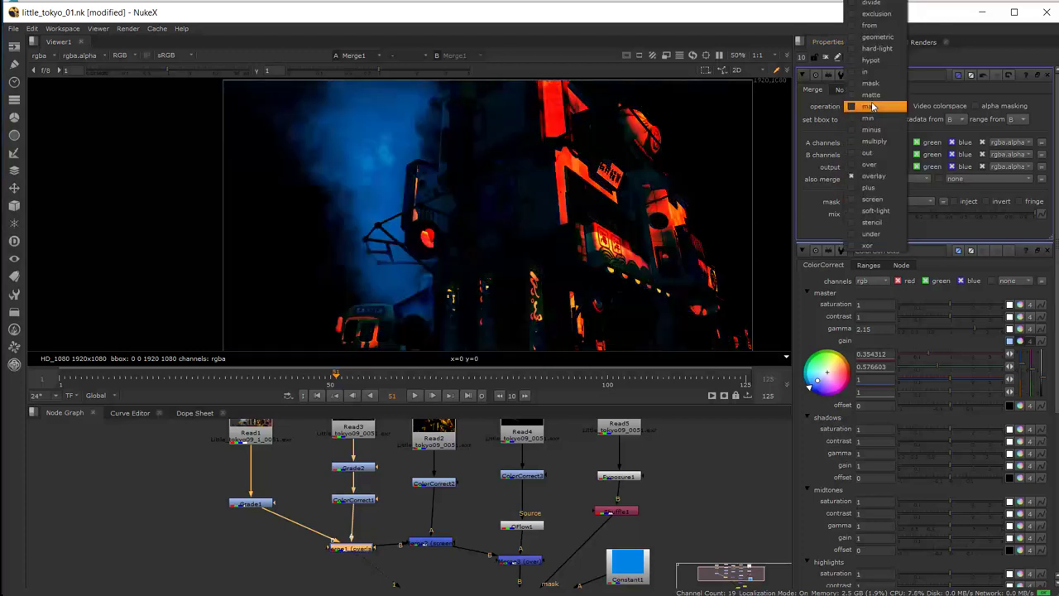
click(881, 170)
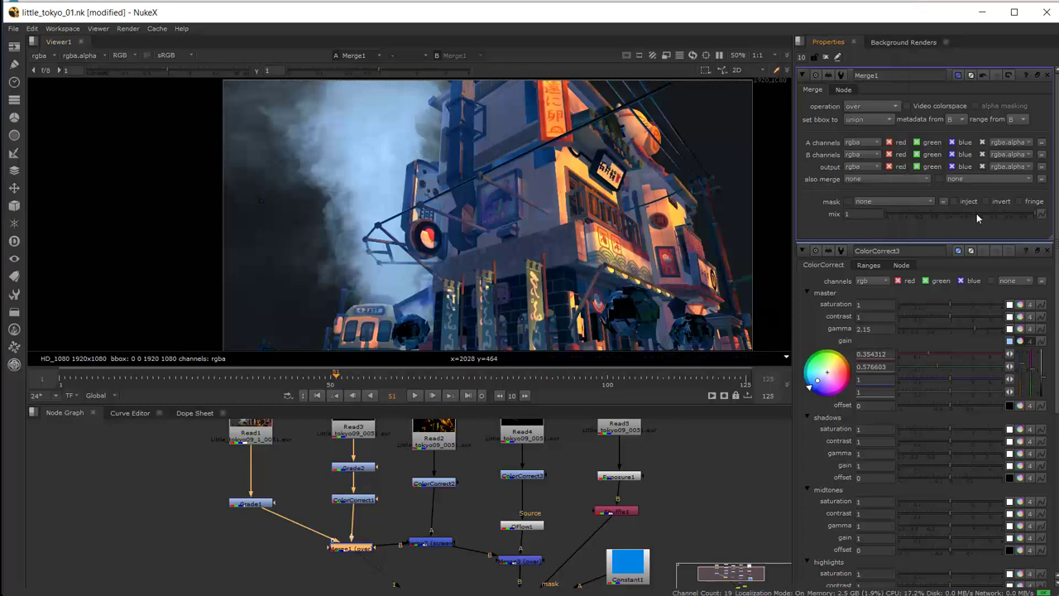
mouse_move(975, 212)
mouse_down()
mouse_move(902, 216)
mouse_move(1038, 216)
mouse_up()
Step: Set Merge1's operation to screen and view the Merge2 composite
click(872, 108)
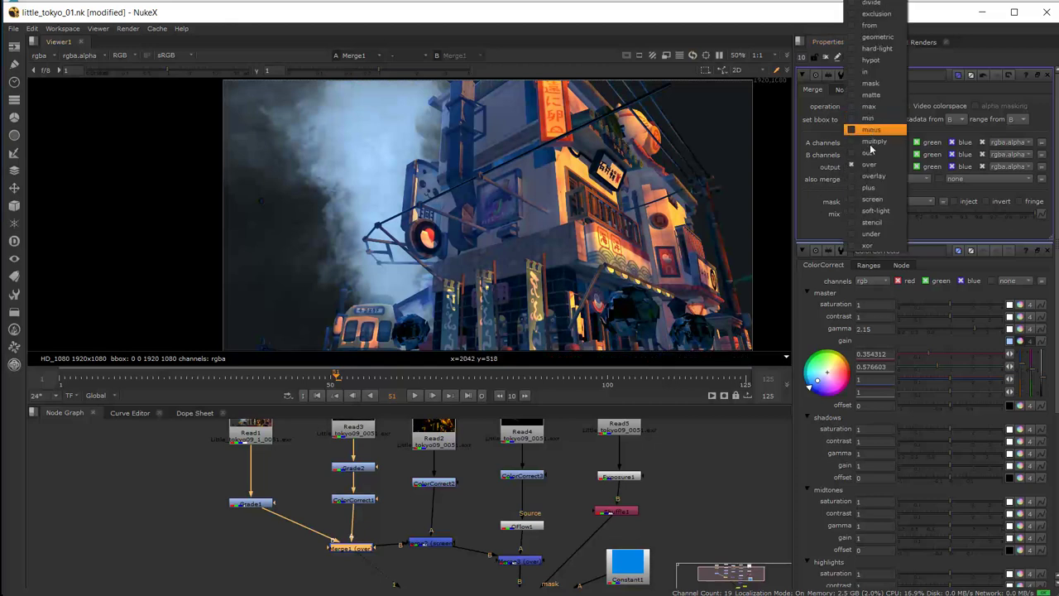
click(879, 207)
click(438, 543)
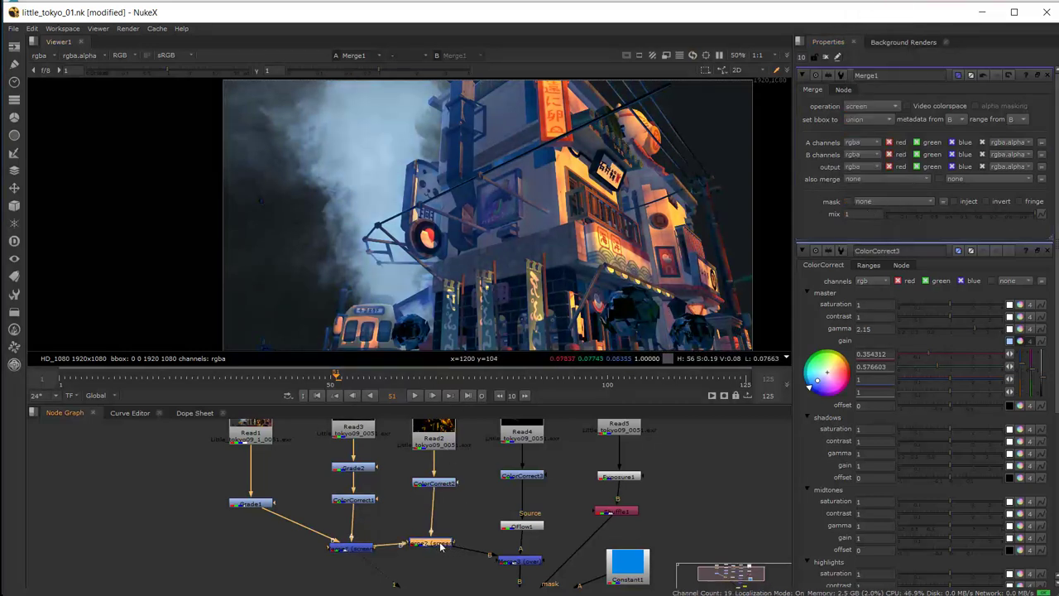
key(1)
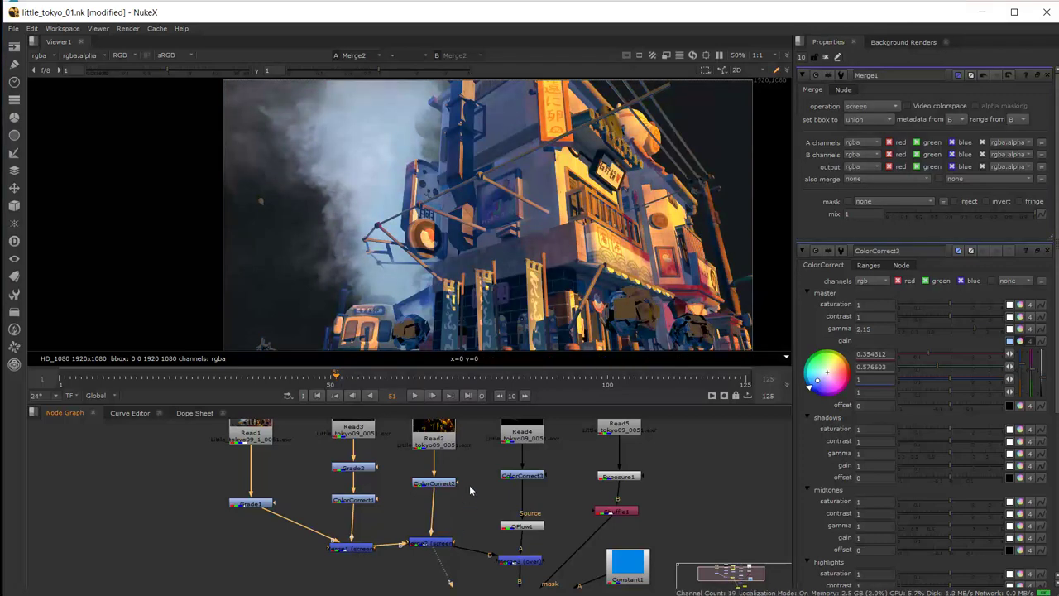
mouse_move(469, 485)
middle_down()
mouse_move(467, 520)
mouse_move(460, 481)
middle_up()
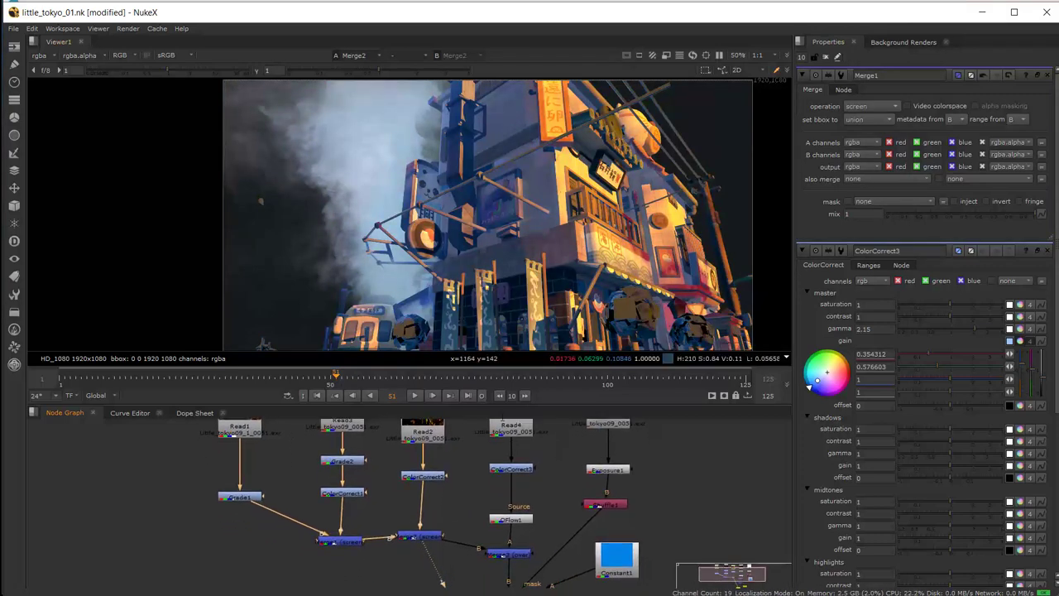
Step: Tint ColorCorrect2's master gain orange to 1, 0.377313, 0.063168
click(426, 478)
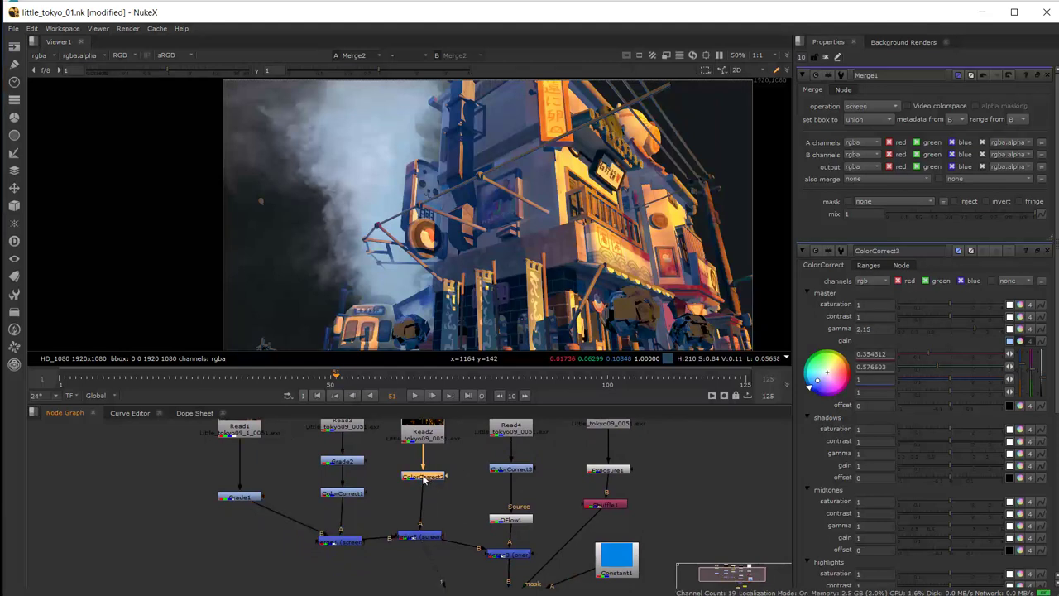
double_click(424, 477)
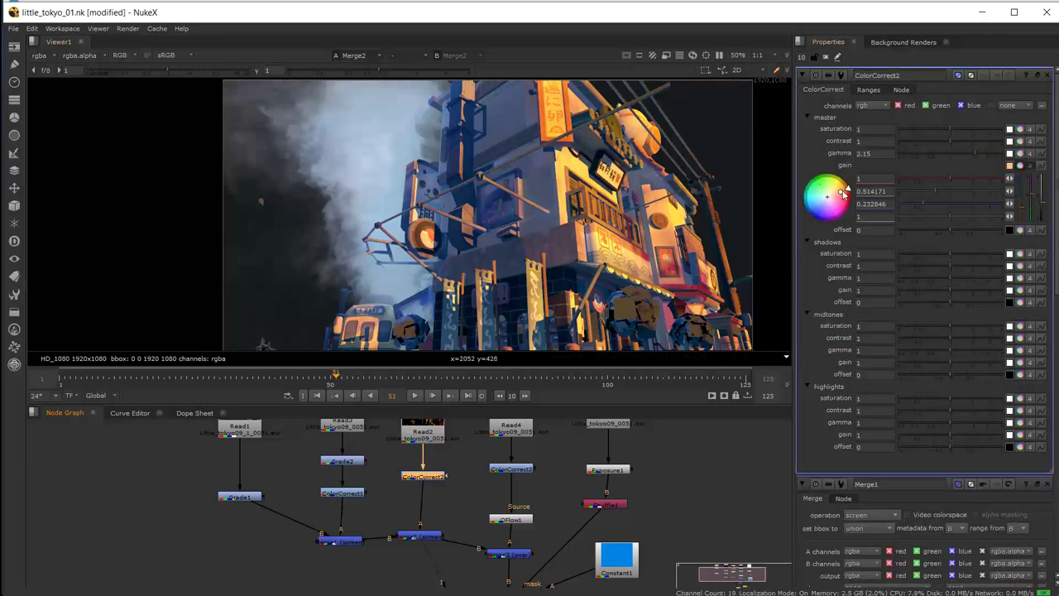
drag(837, 198, 875, 189)
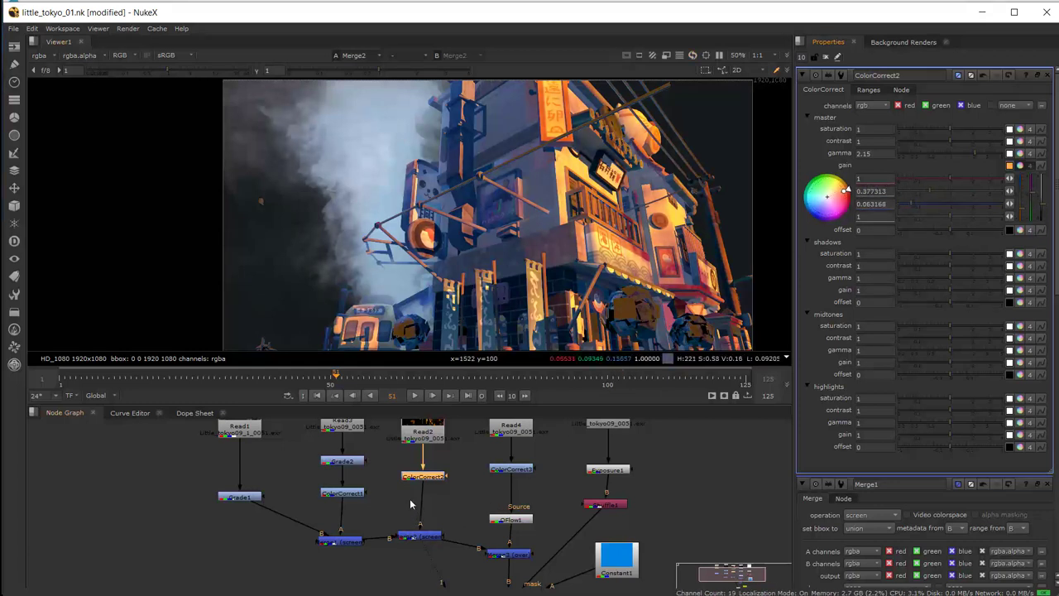
drag(409, 500, 440, 507)
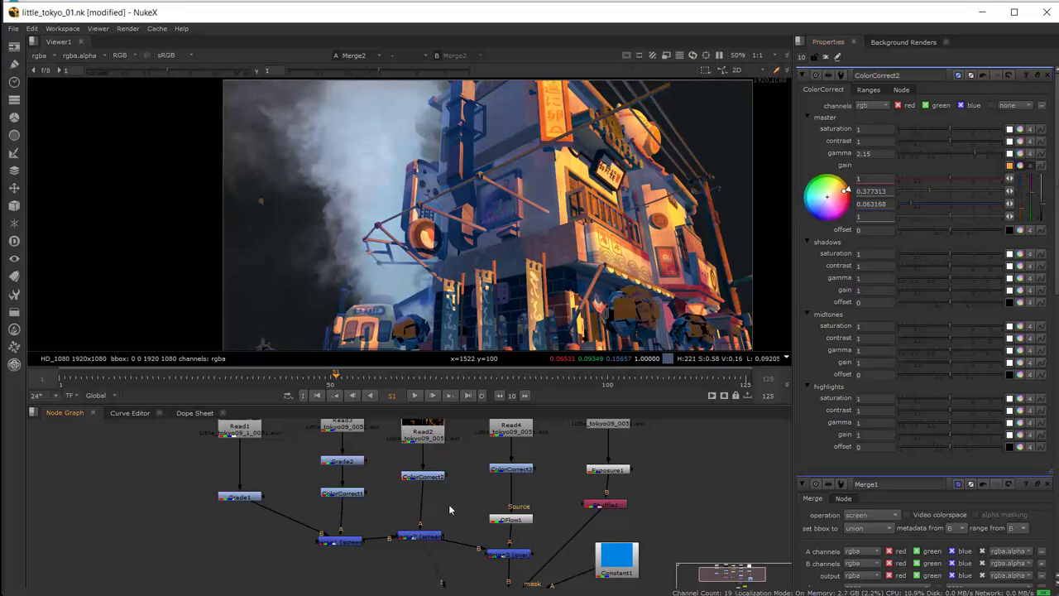
click(426, 477)
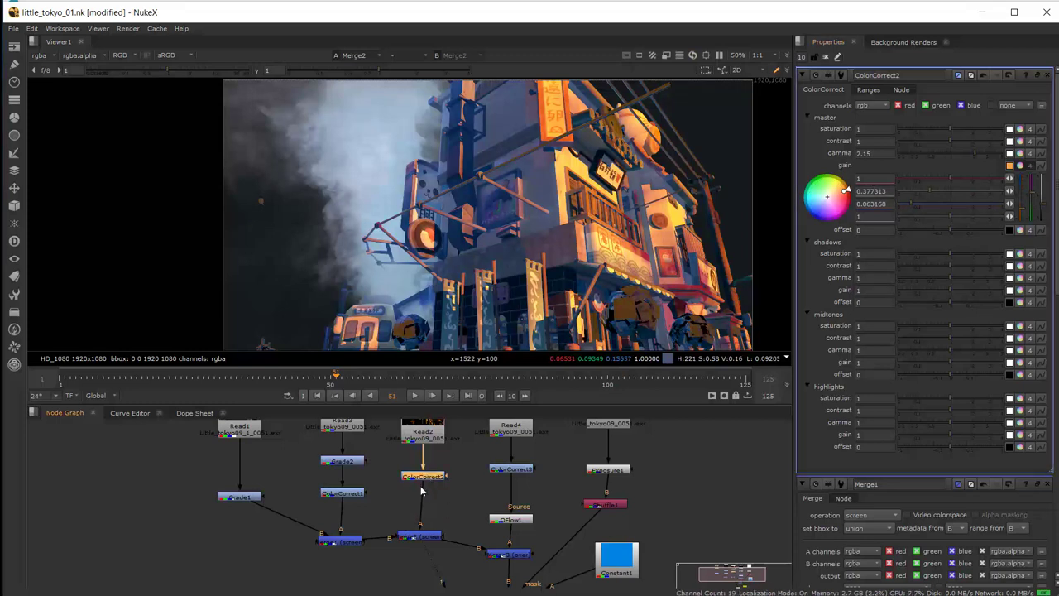
key(Tab)
Step: Add Grade3 below ColorCorrect2 and tint its gain orange to 1.1, 0.635886, 0.232867
text(g)
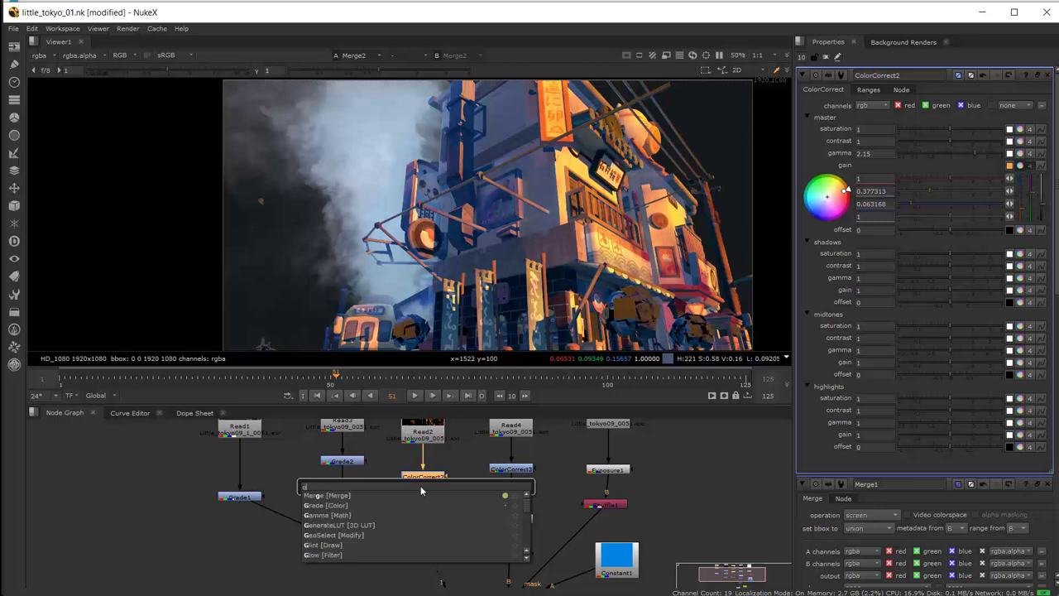
text(rade)
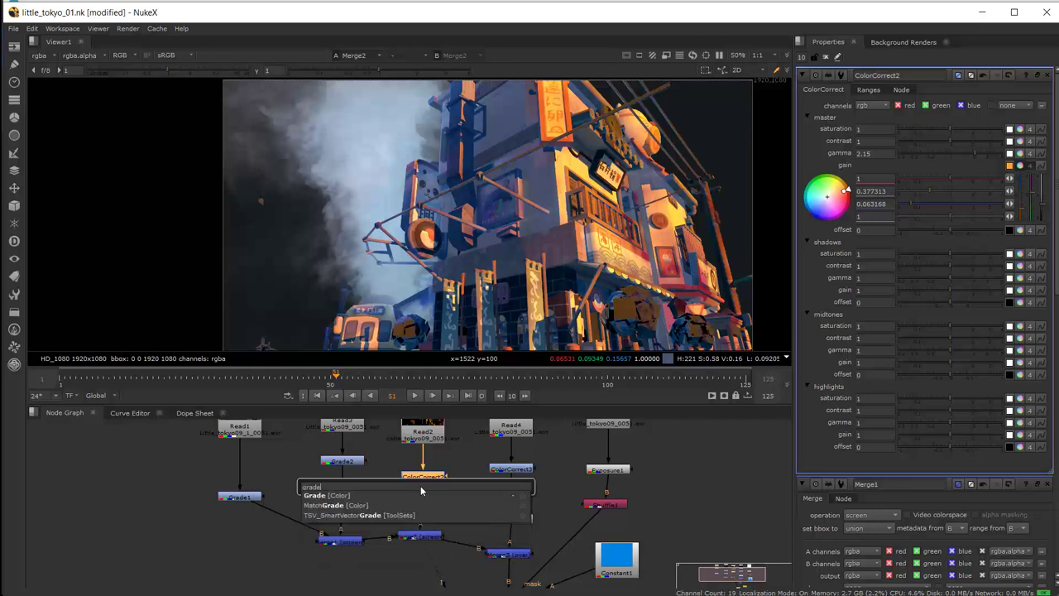
click(314, 497)
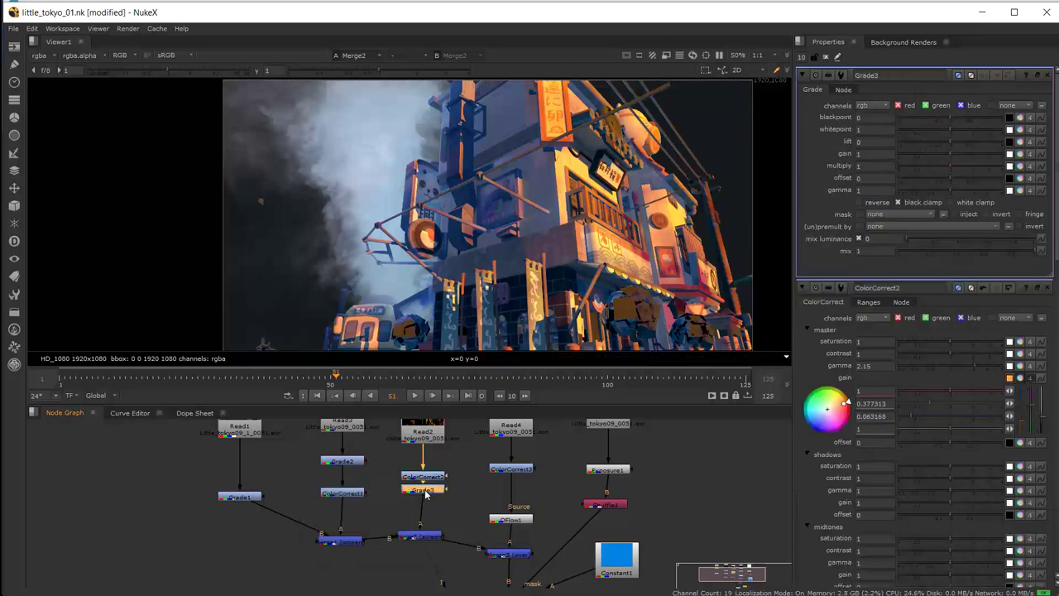
drag(426, 494, 426, 507)
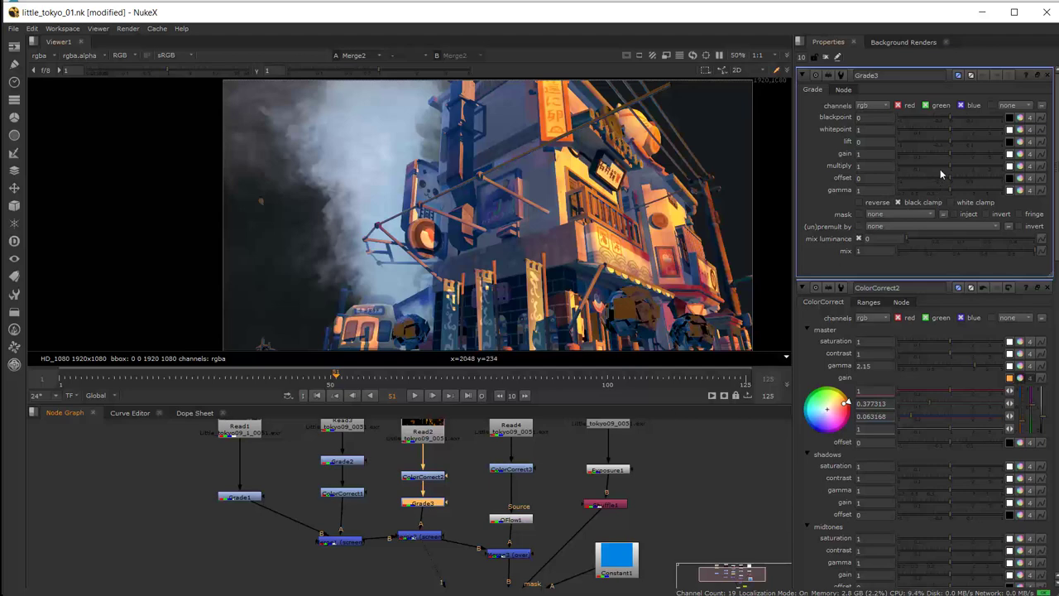
mouse_move(948, 192)
mouse_down()
mouse_move(982, 202)
mouse_move(948, 206)
mouse_up()
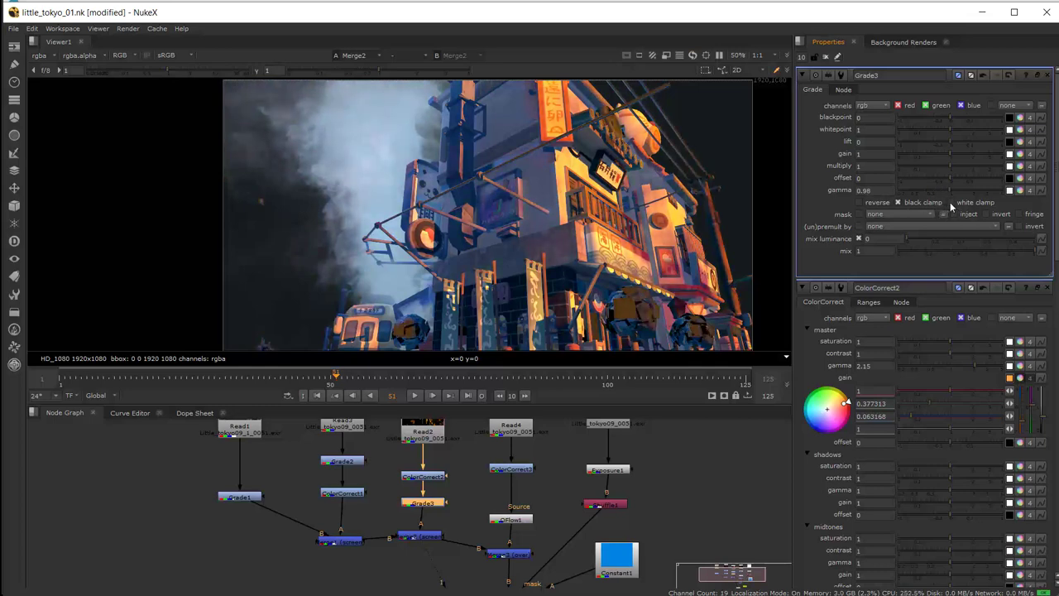
click(949, 156)
mouse_move(949, 160)
mouse_down()
mouse_move(1010, 166)
mouse_move(953, 168)
mouse_up()
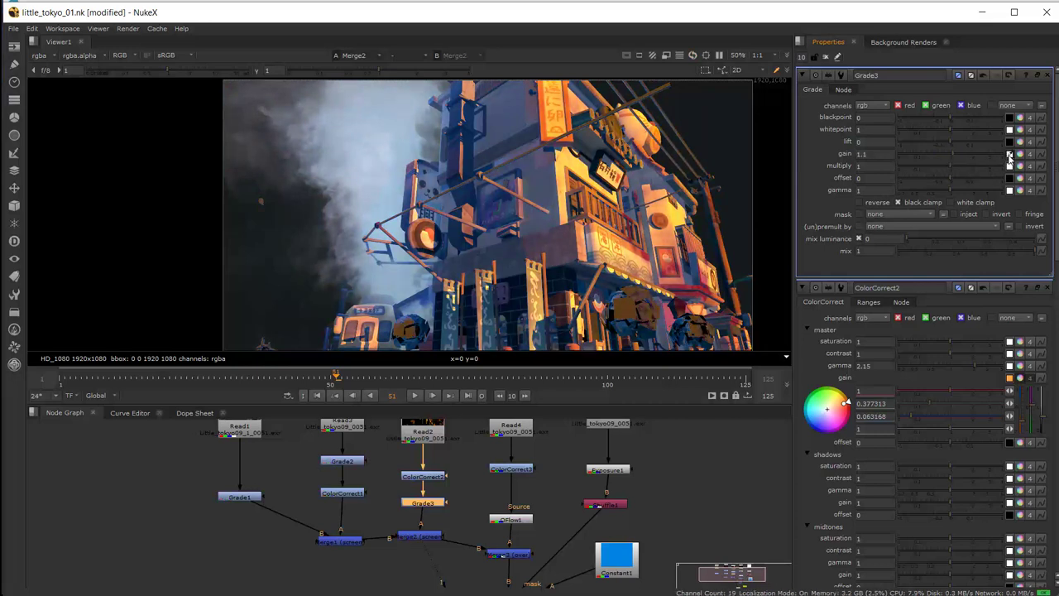
click(1019, 154)
mouse_move(827, 186)
mouse_down()
mouse_move(904, 161)
mouse_move(964, 121)
mouse_up()
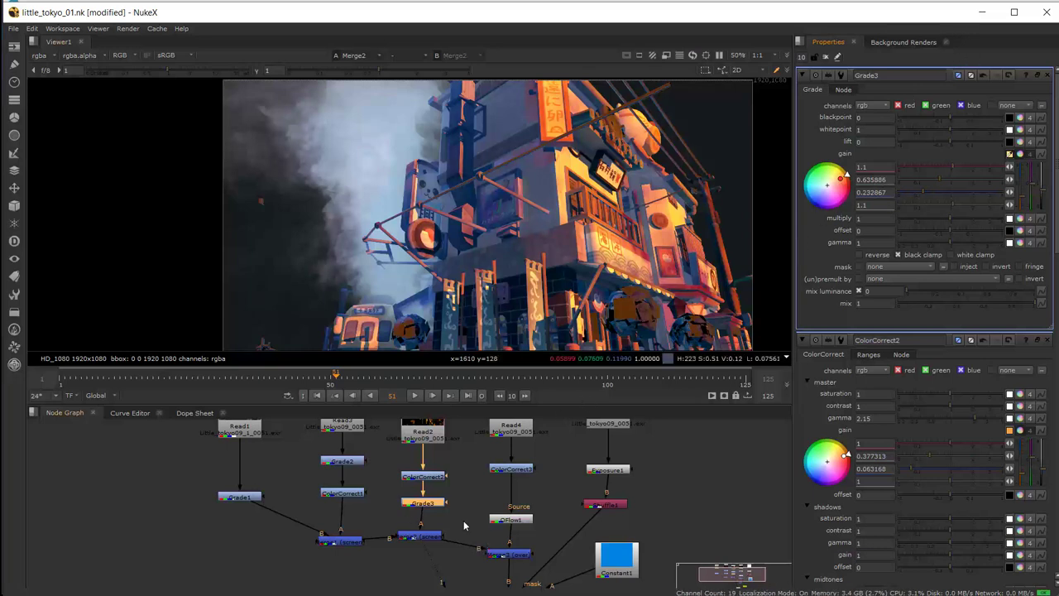
click(509, 559)
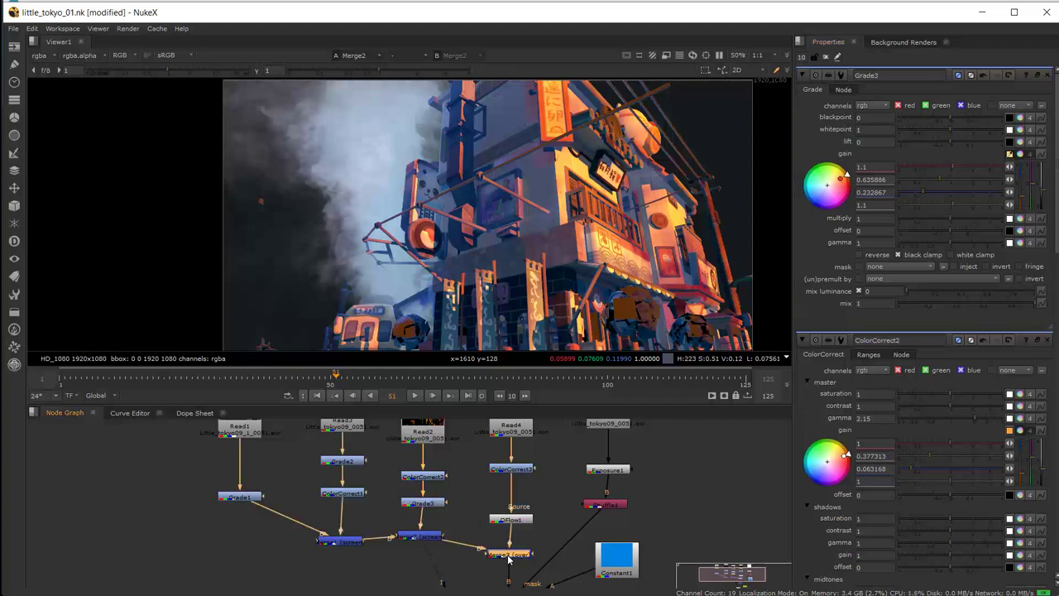
Step: View the Merge3 composite, briefly comparing it with the ColorCorrect3 output
key(1)
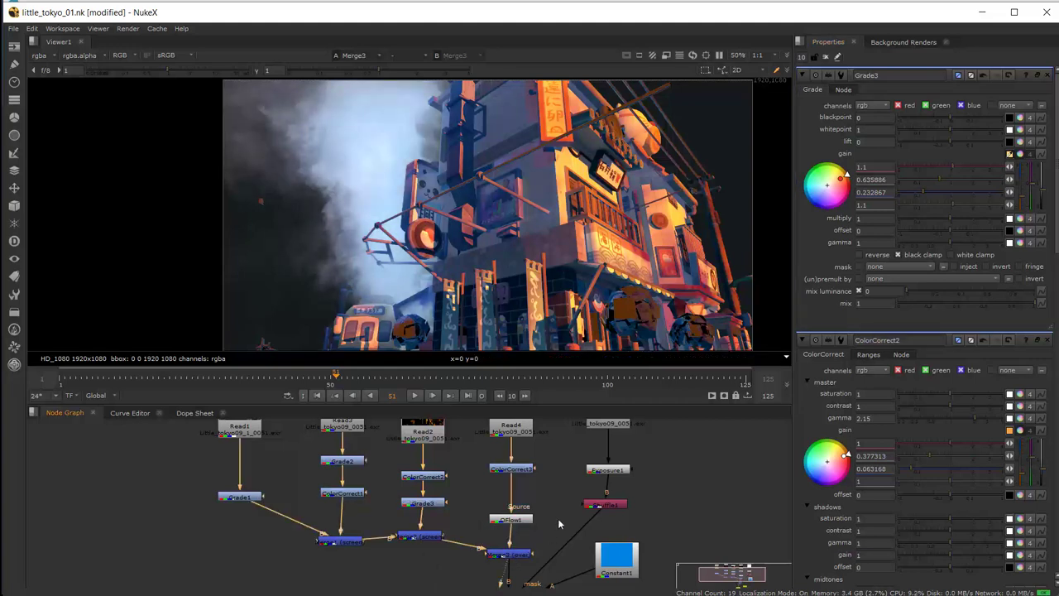
scroll(557, 518, up, 3)
scroll(535, 506, down, 3)
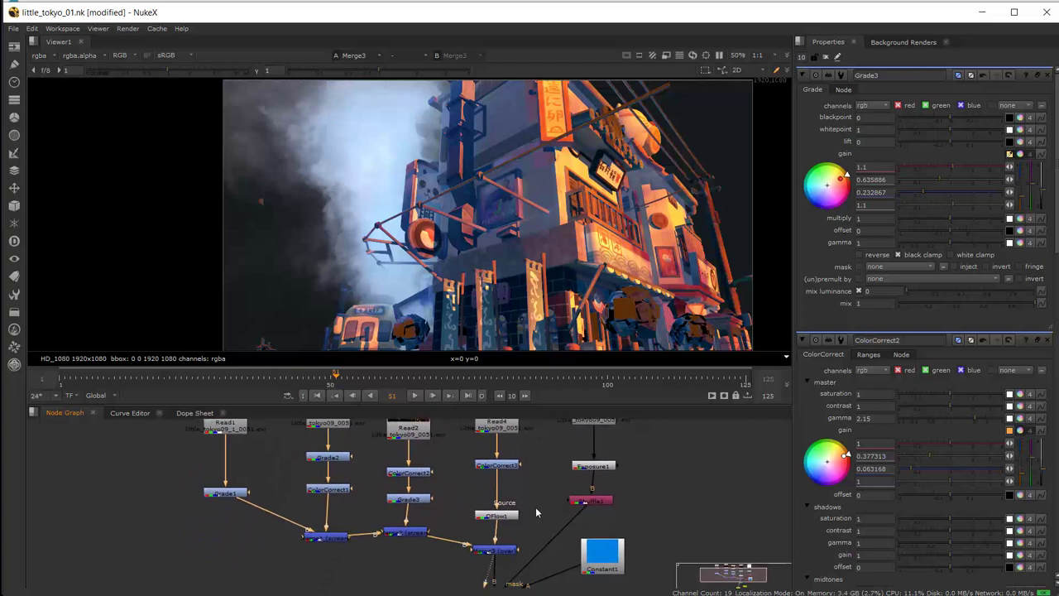
click(508, 467)
key(1)
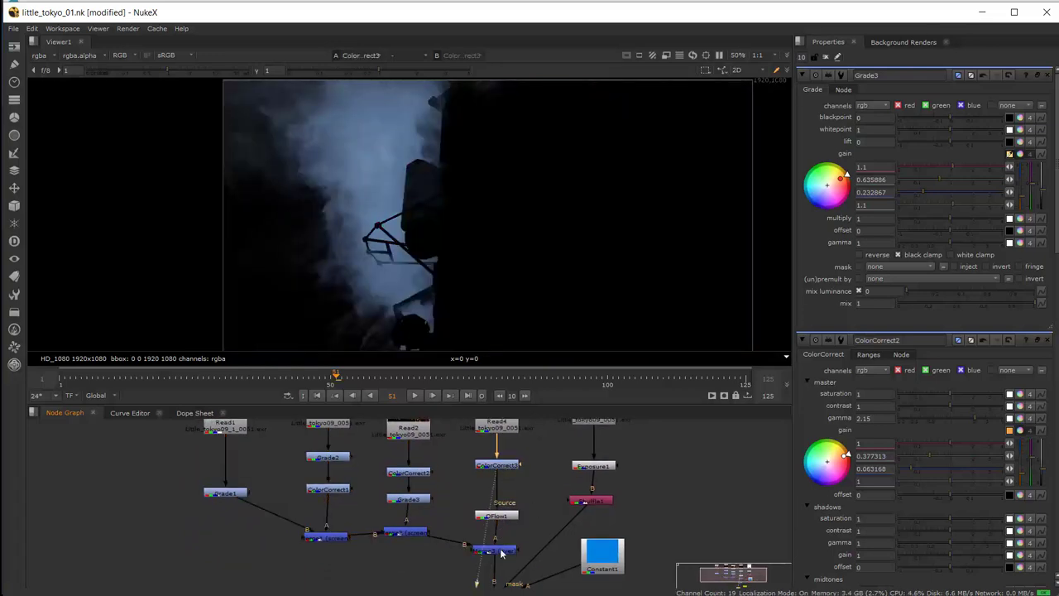
click(501, 550)
key(1)
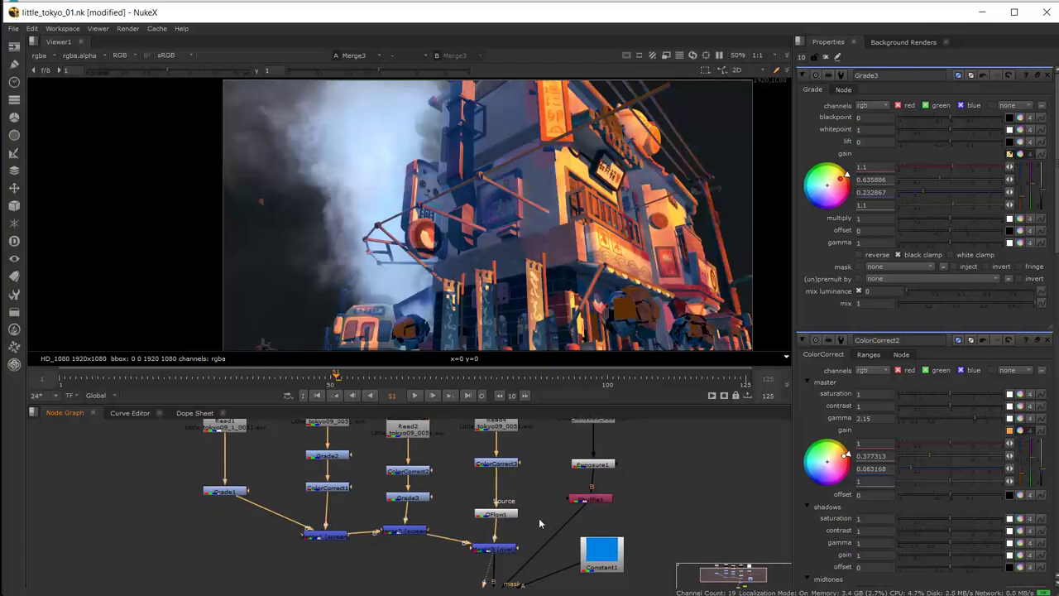
Step: Pan the Node Graph to show the Read nodes' thumbnails and nudge Read5 lower
middle_drag(539, 517, 522, 501)
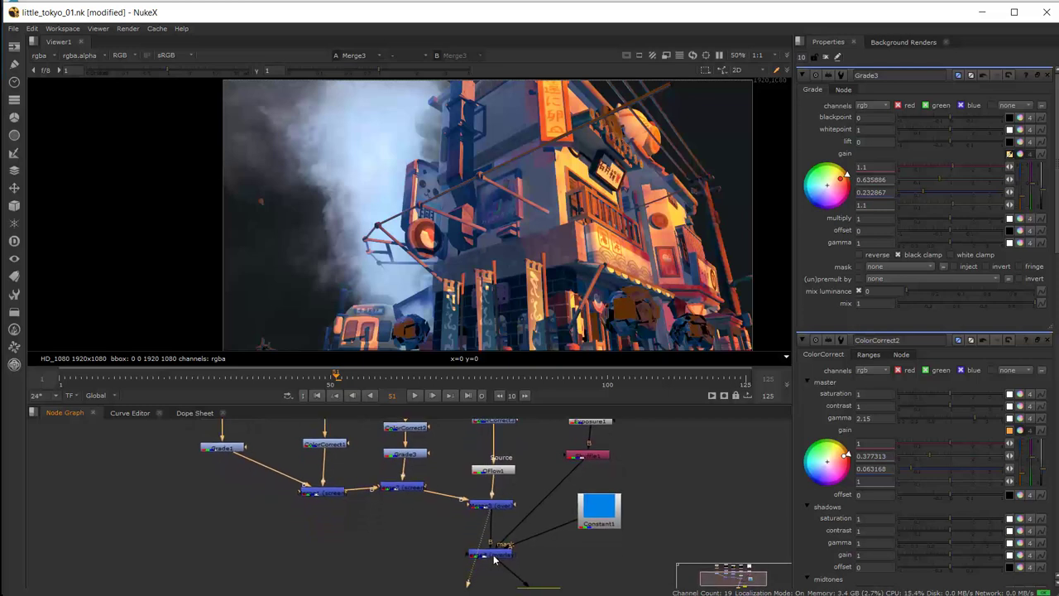
middle_drag(500, 434, 461, 490)
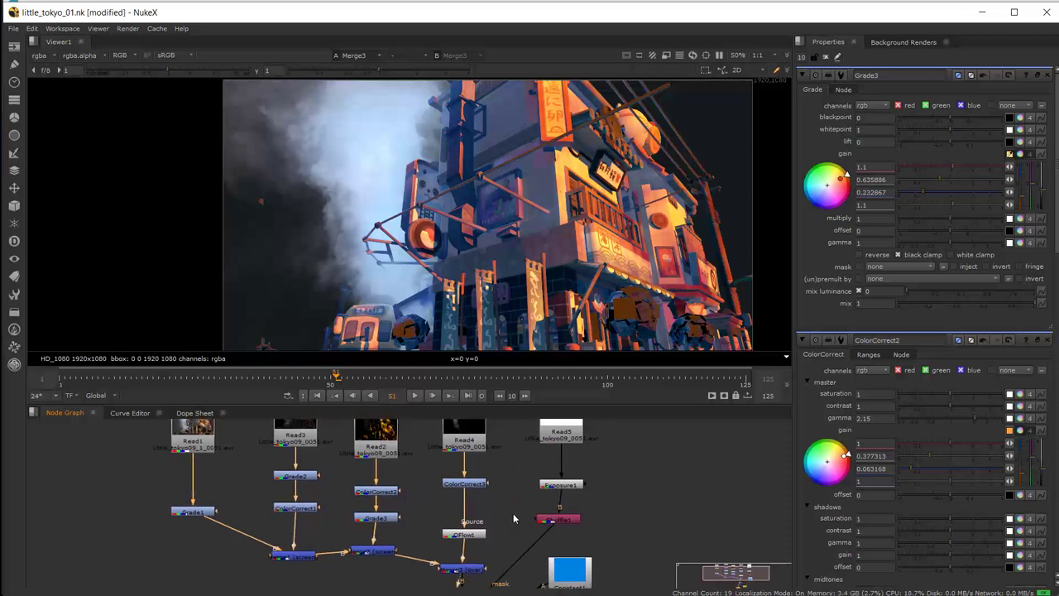
middle_drag(503, 508, 511, 538)
drag(556, 445, 556, 457)
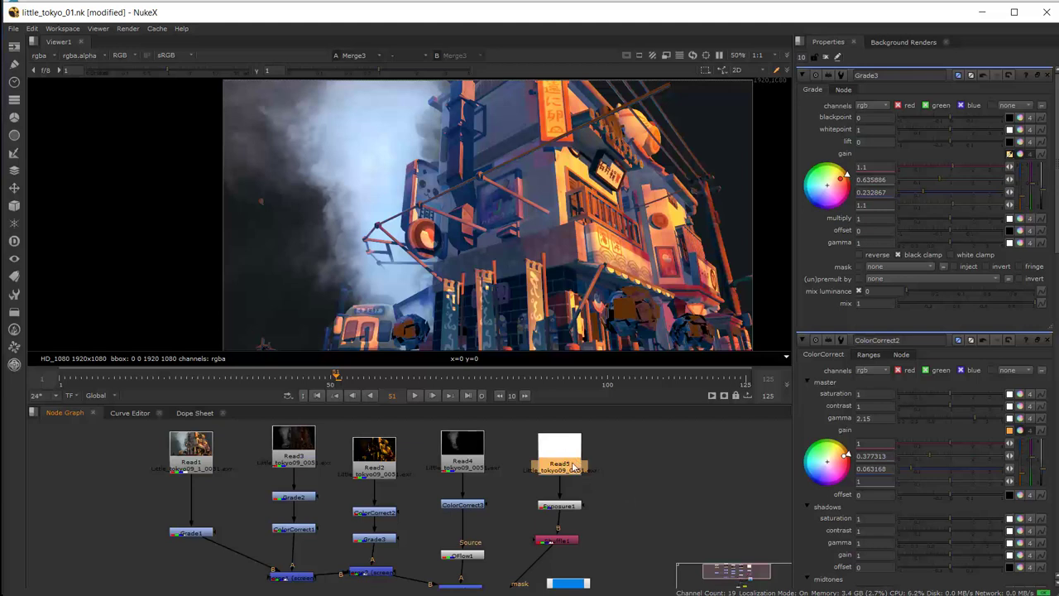
Step: Compare the Exposure1 depth output with raw Read5 and open Exposure1's -1.6 settings
click(561, 507)
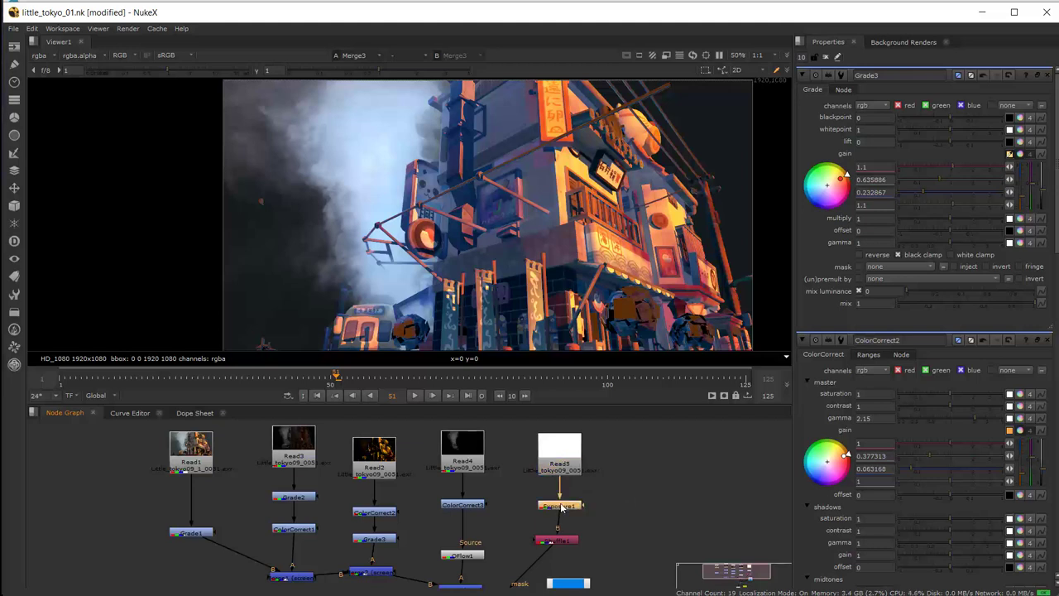
key(1)
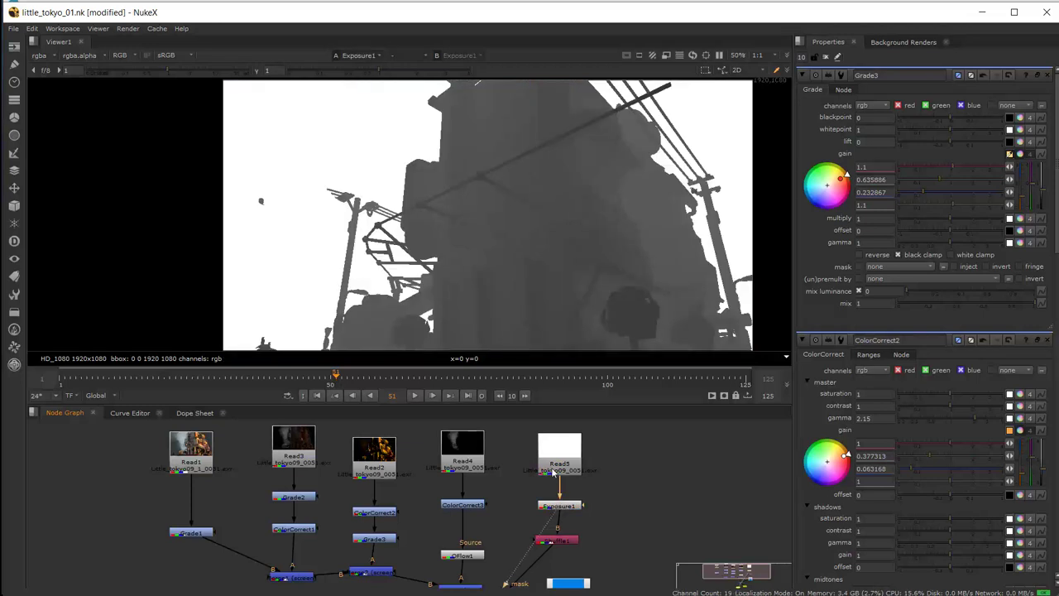
click(560, 454)
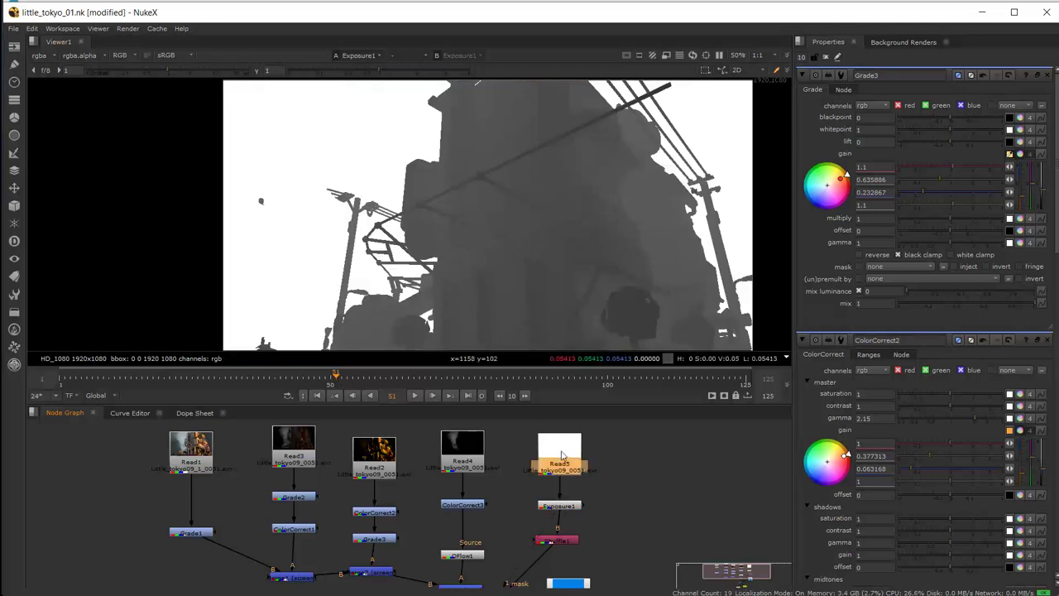
key(1)
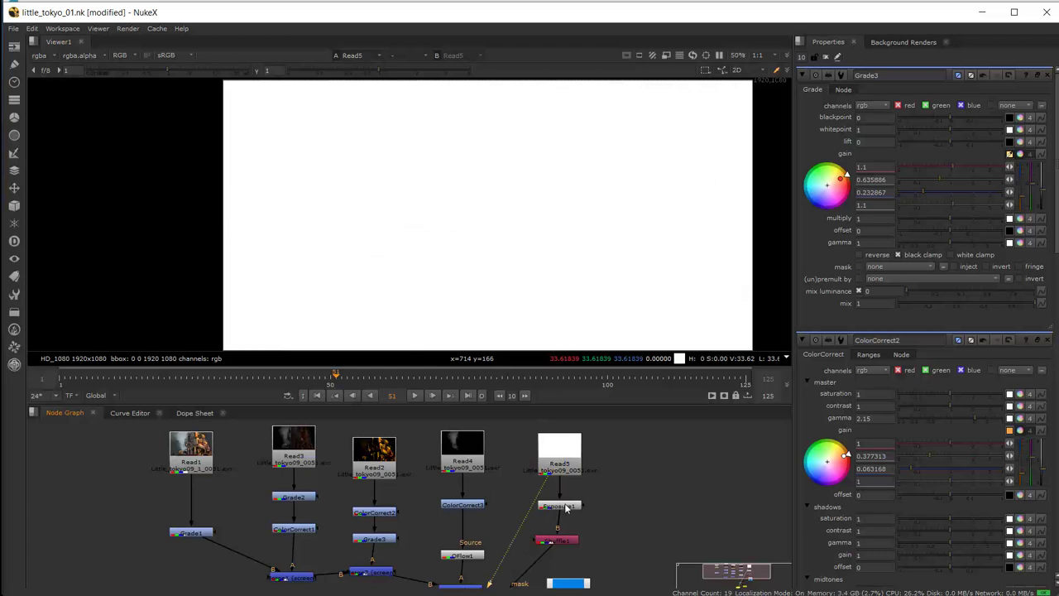
click(565, 506)
key(1)
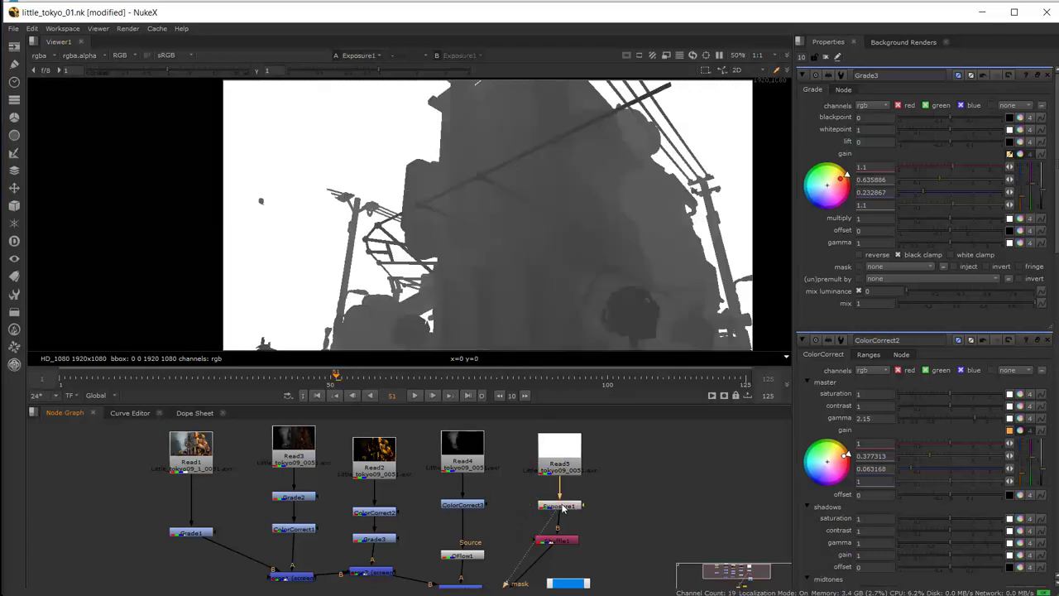
double_click(562, 506)
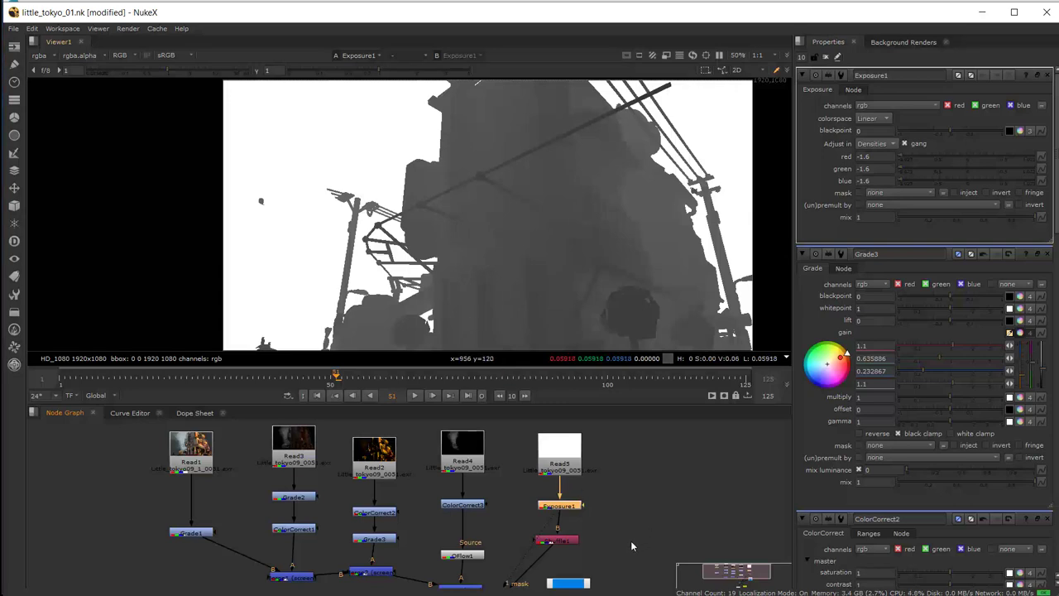
Step: View the darkened Shuffle1 depth output, panning the graph toward the final Merge
middle_drag(631, 540, 614, 505)
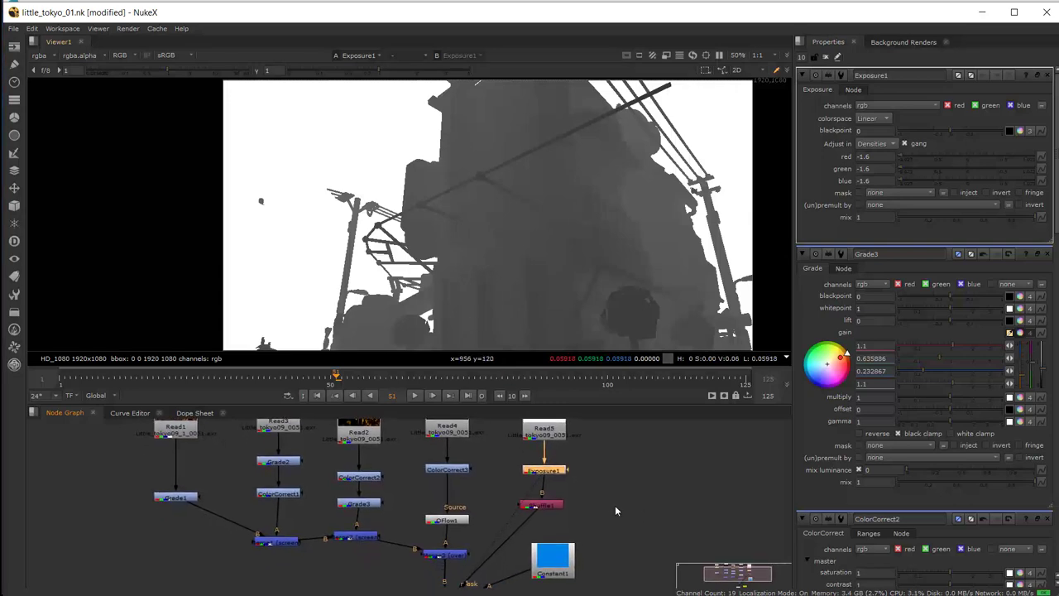
click(548, 505)
key(1)
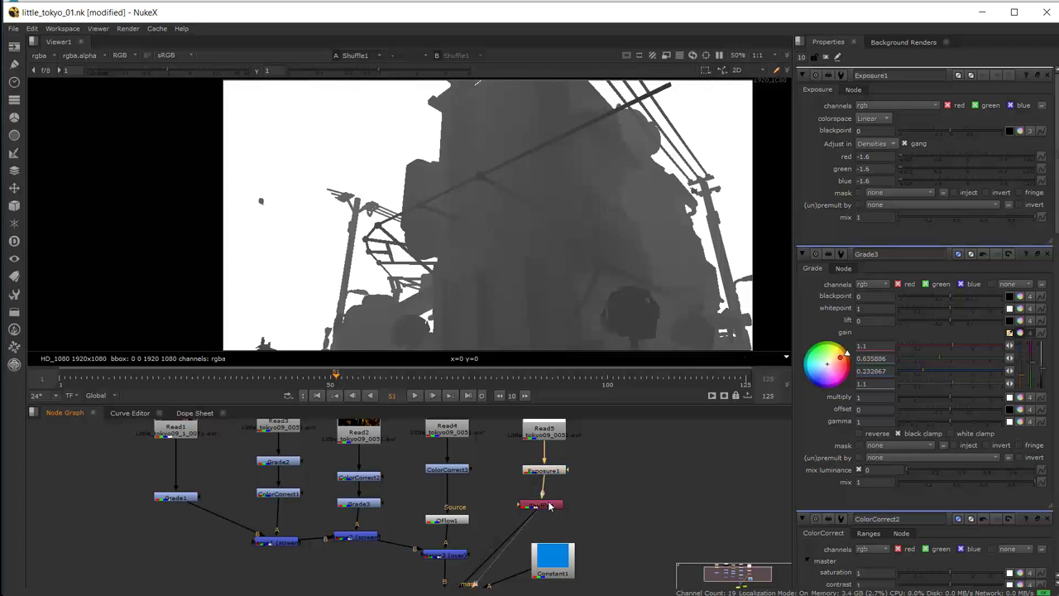
middle_drag(624, 516, 657, 495)
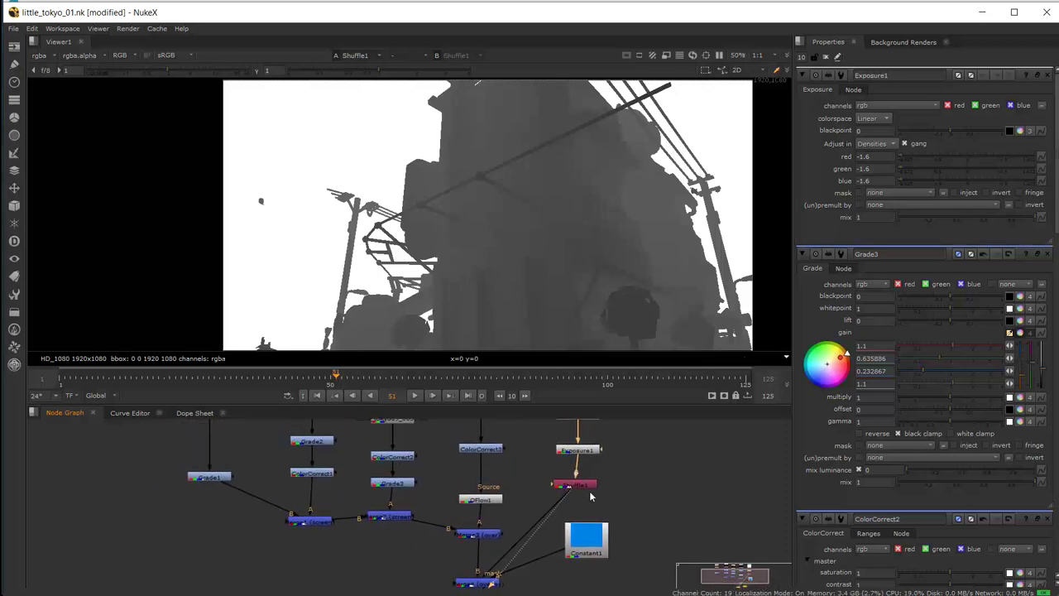
click(585, 488)
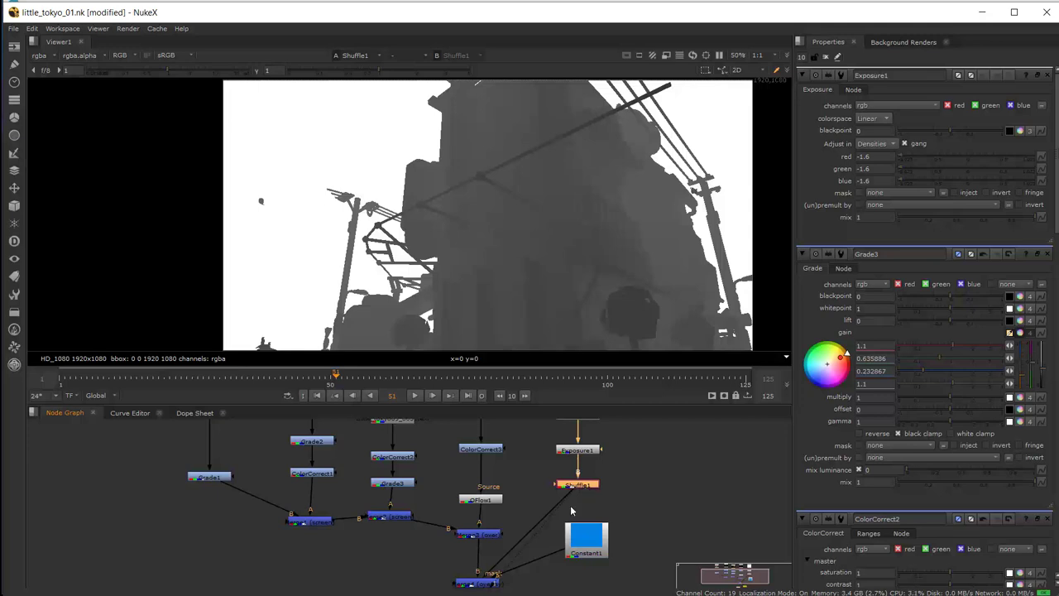
middle_drag(513, 531, 517, 463)
Step: Compare the Merge4 composite with the solid blue Constant1 in the viewer
click(483, 517)
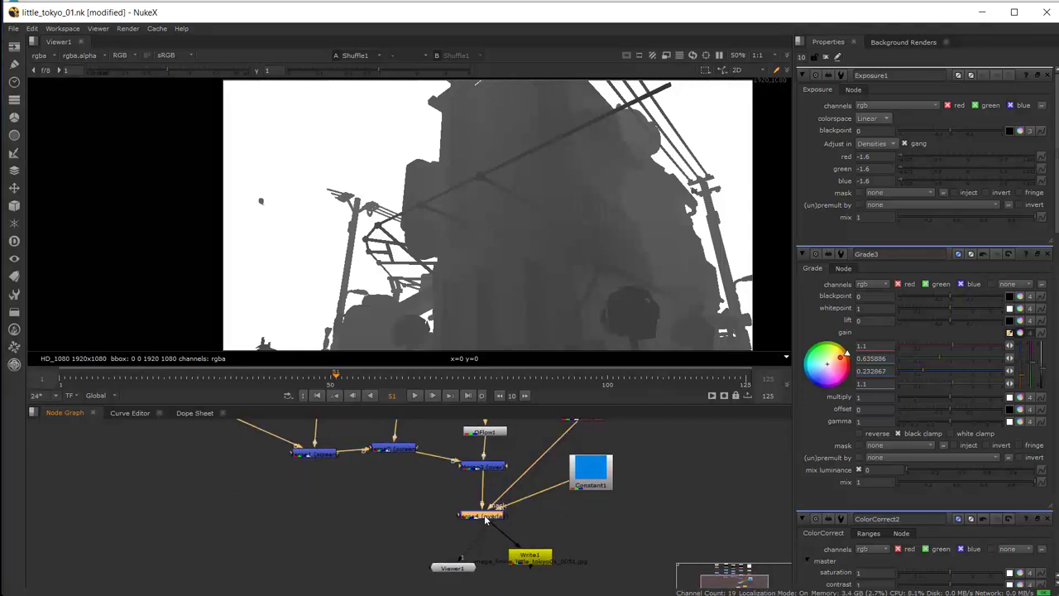
key(1)
drag(591, 478, 580, 499)
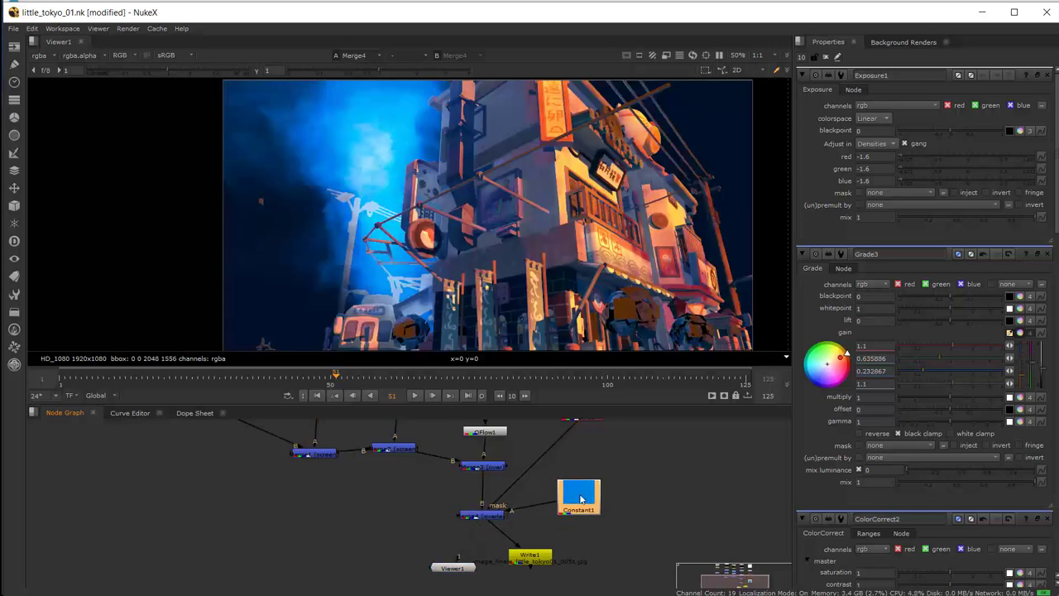
key(1)
click(488, 518)
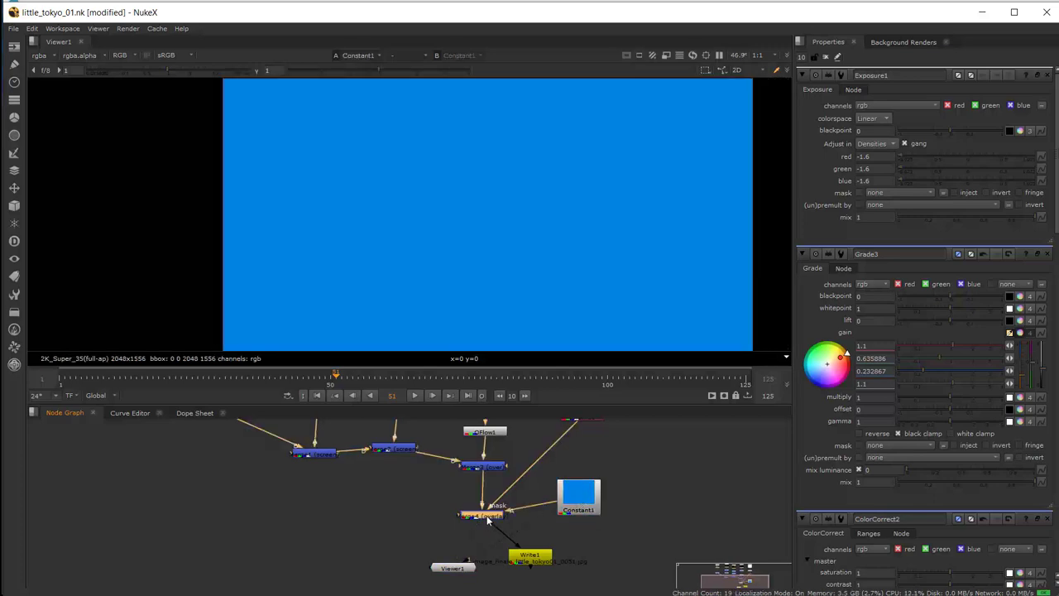
key(1)
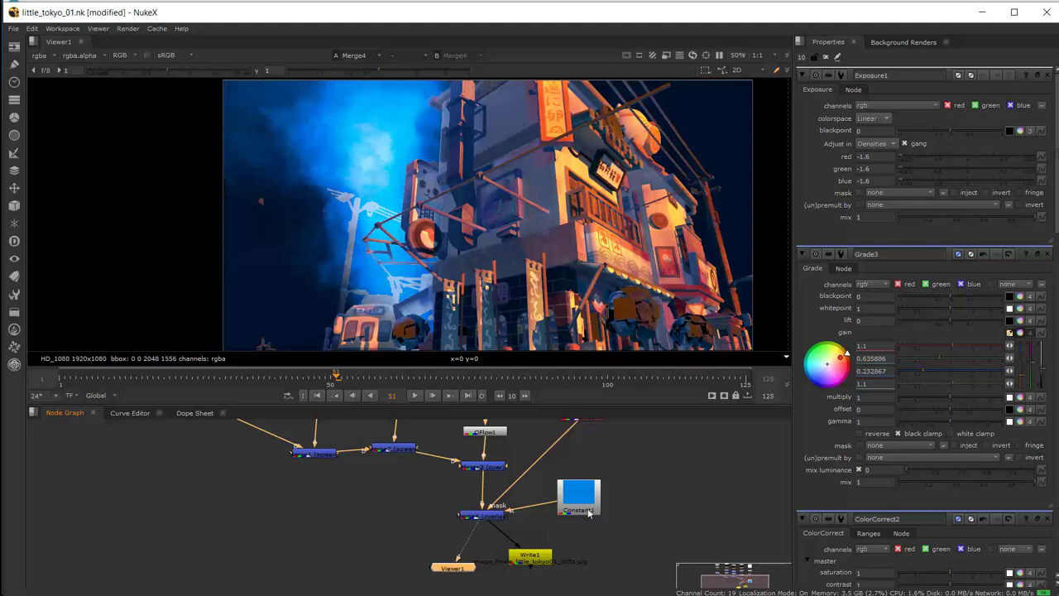
middle_drag(589, 511, 614, 521)
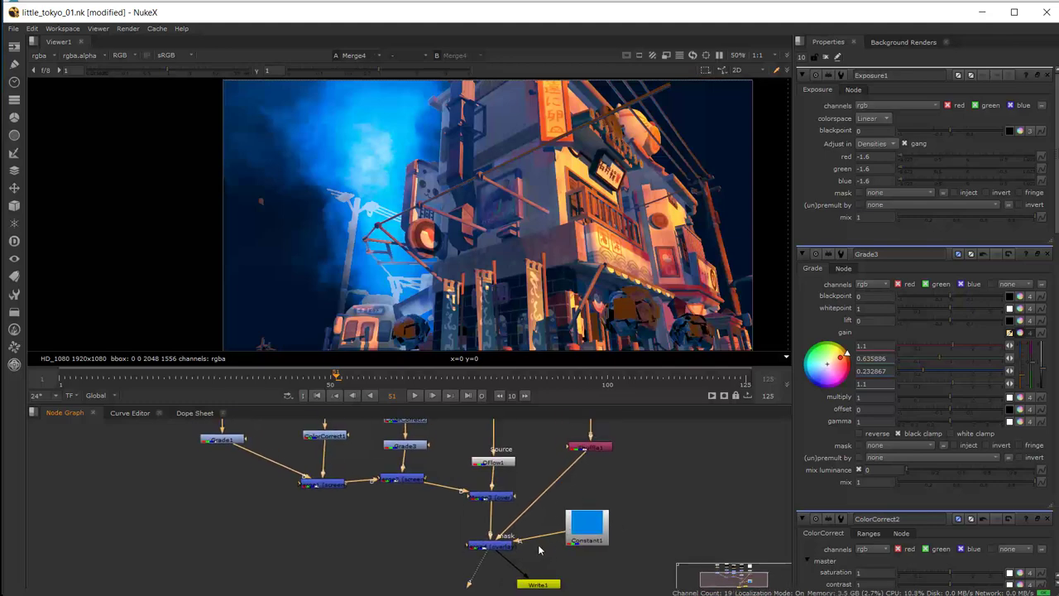
scroll(521, 541, up, 1)
Step: Rewire Merge4's mask input to Shuffle1 and view the Exposure1 depth pass
drag(494, 540, 523, 516)
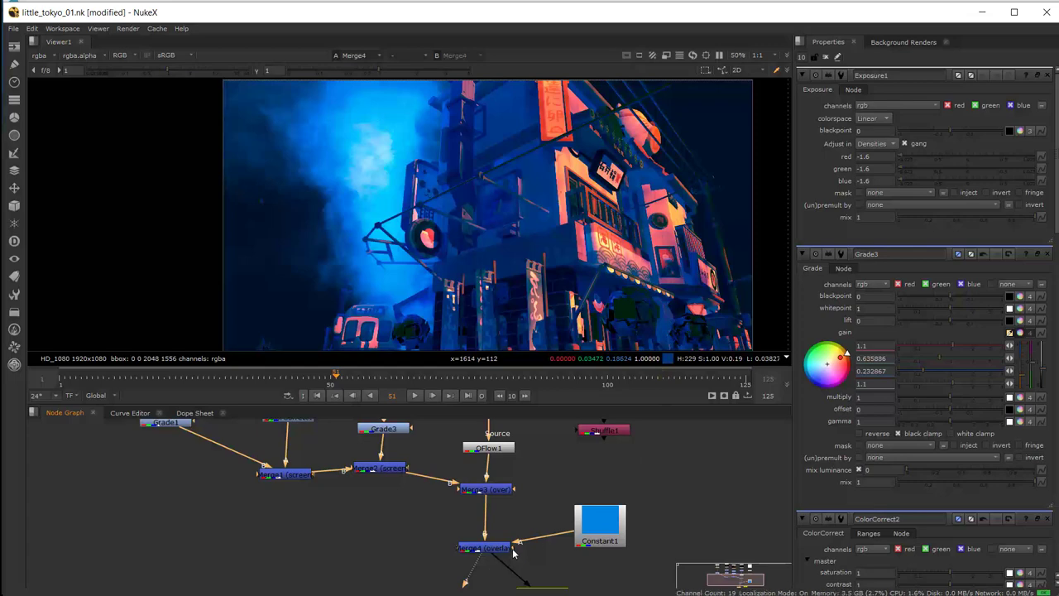
drag(514, 552, 608, 433)
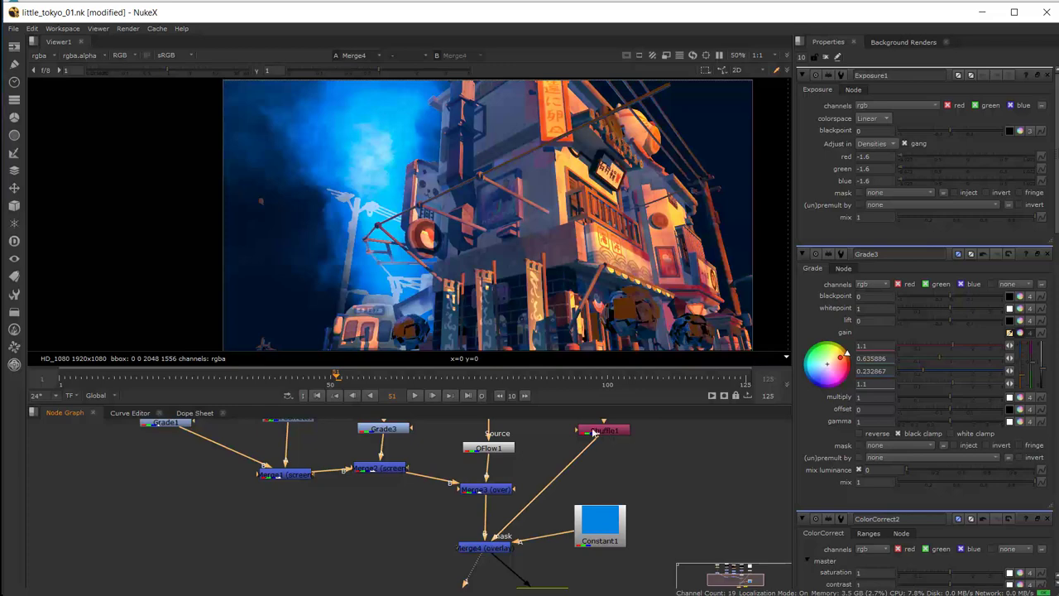
mouse_move(637, 422)
middle_down()
mouse_move(639, 584)
mouse_move(593, 513)
middle_up()
click(588, 475)
key(1)
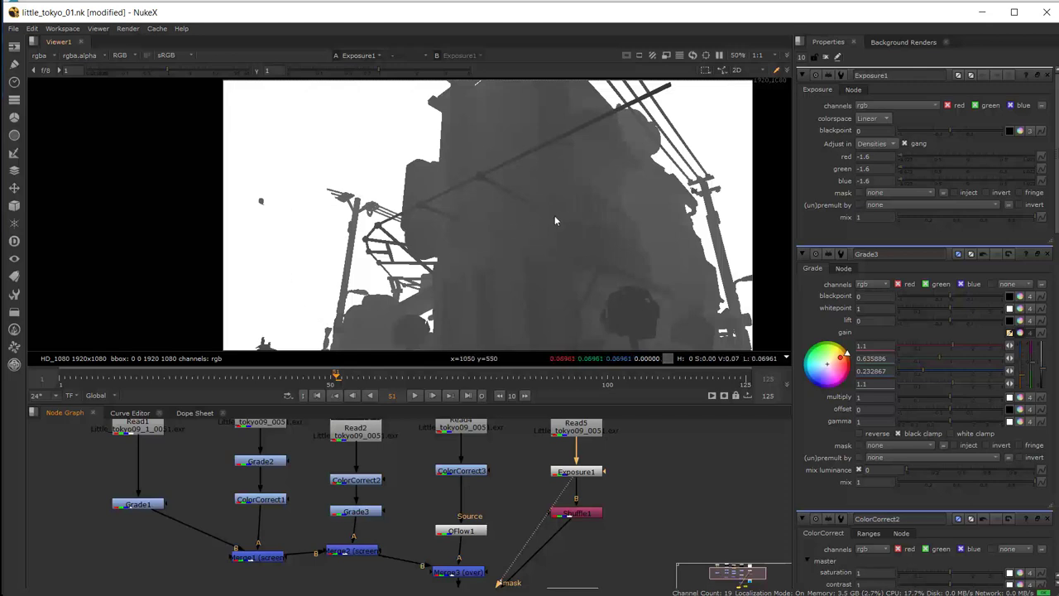
Step: Move Shuffle1 under Exposure1 and insert a Grade4 node between them
drag(579, 515, 577, 540)
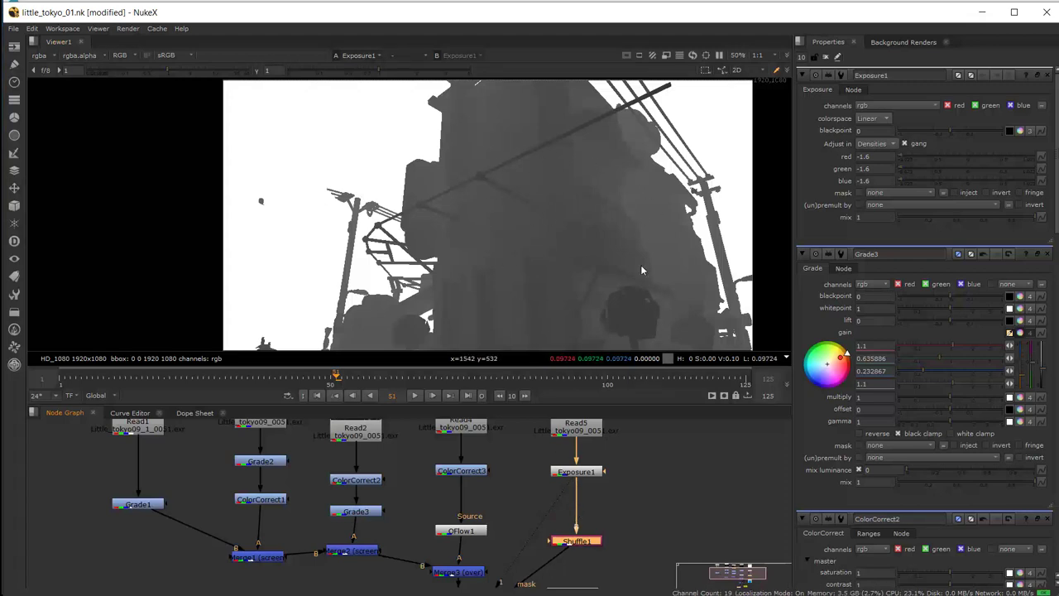
click(619, 509)
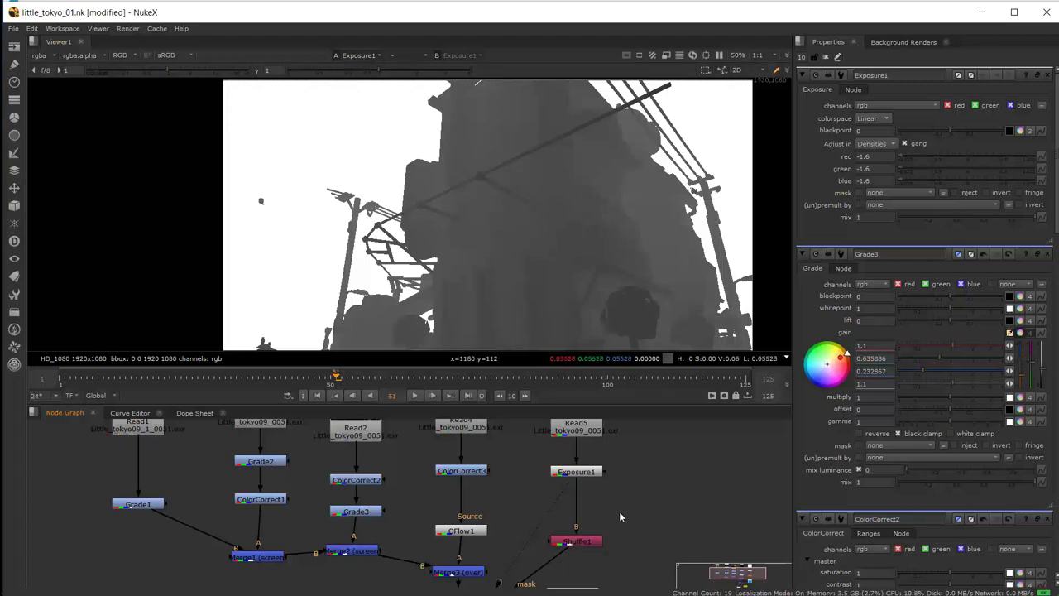
key(Tab)
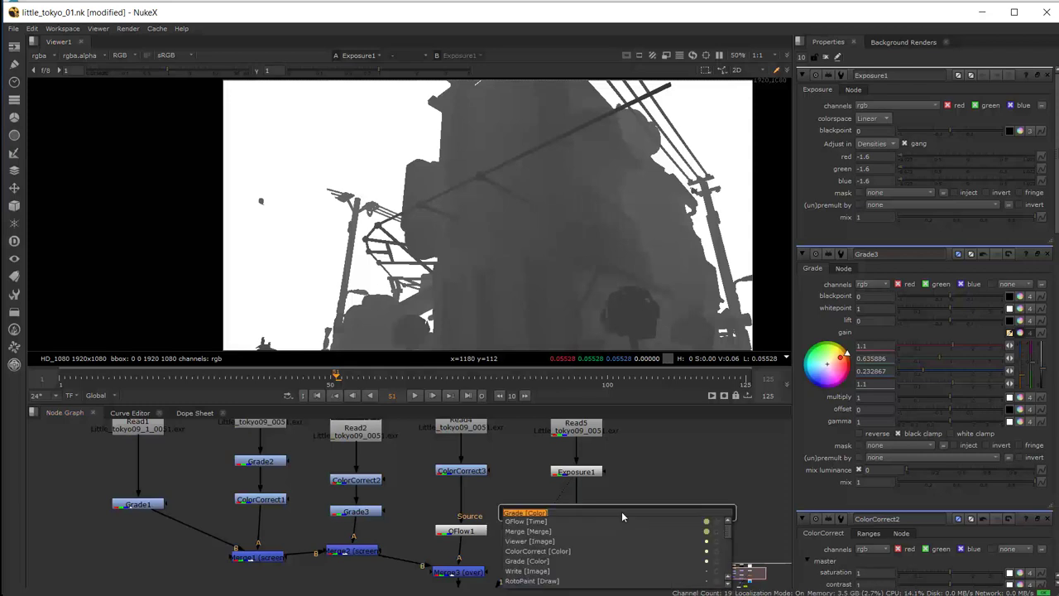
text(grade)
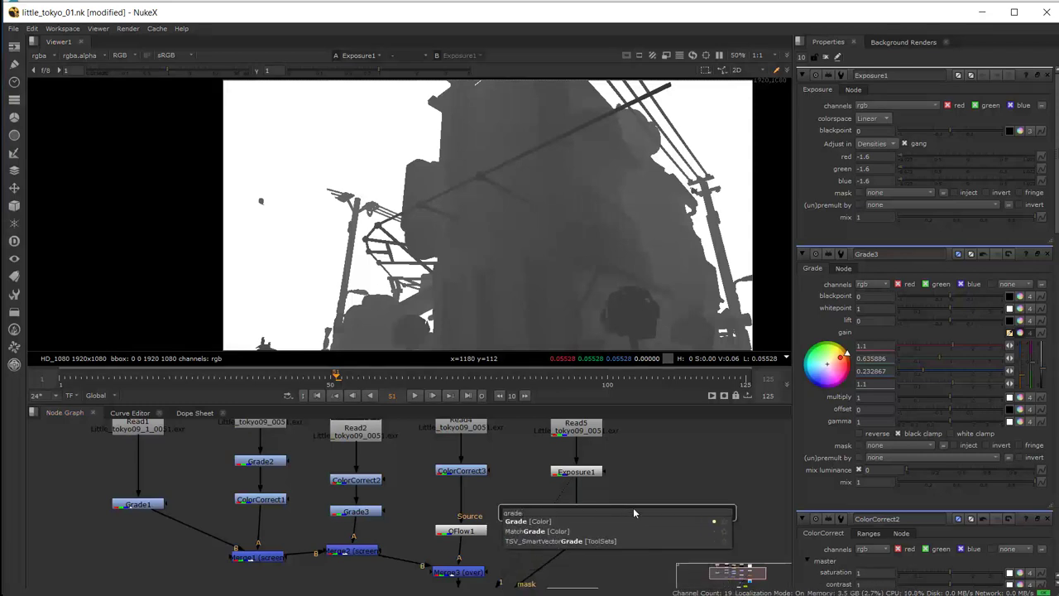
click(533, 523)
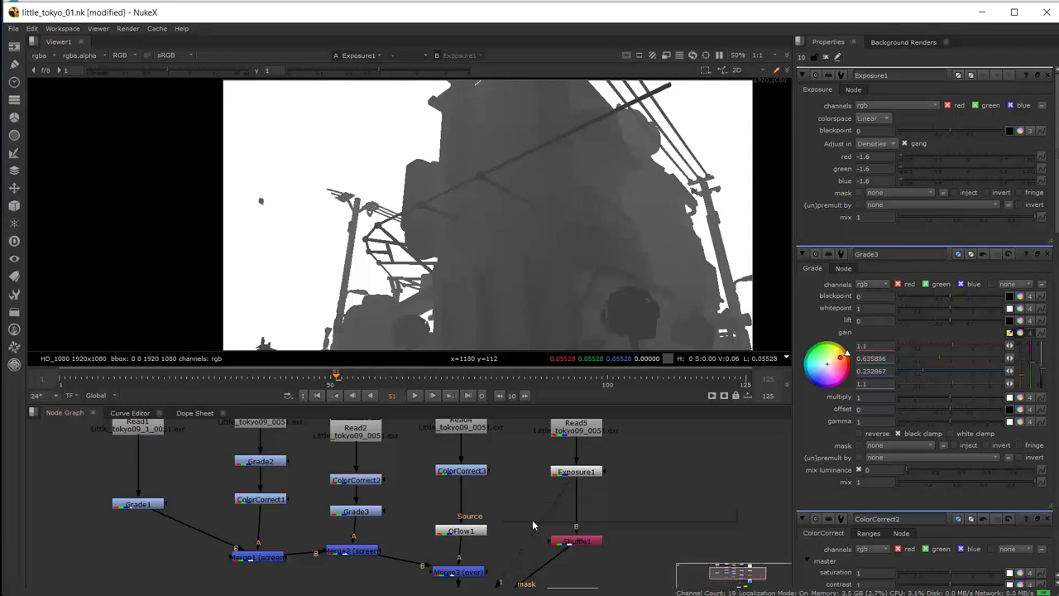
click(580, 511)
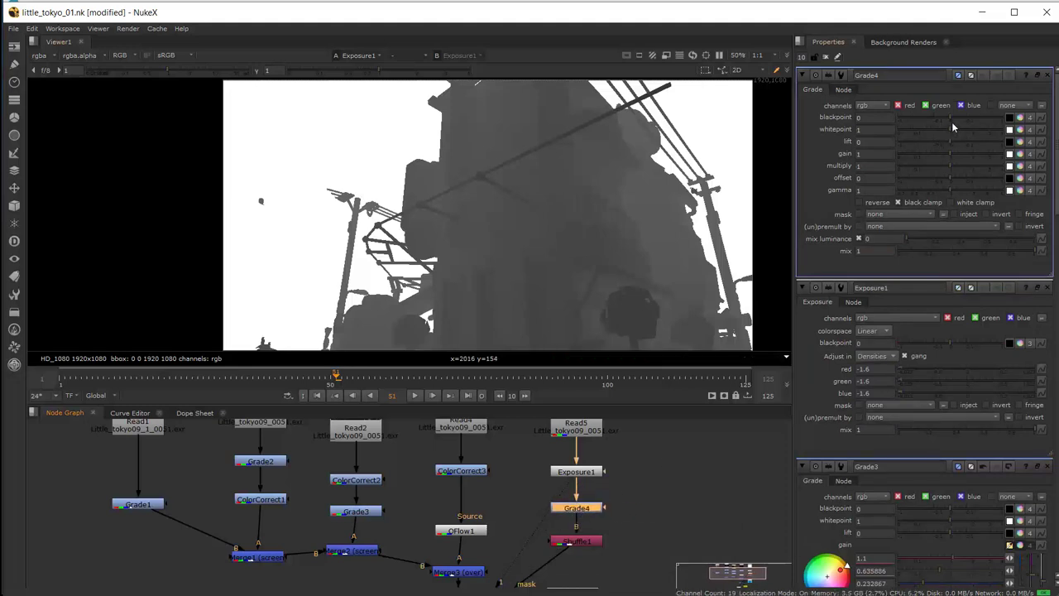
Step: Raise Grade4's blackpoint to 0.09 to crush the depth mask, viewing its output
drag(949, 118, 933, 119)
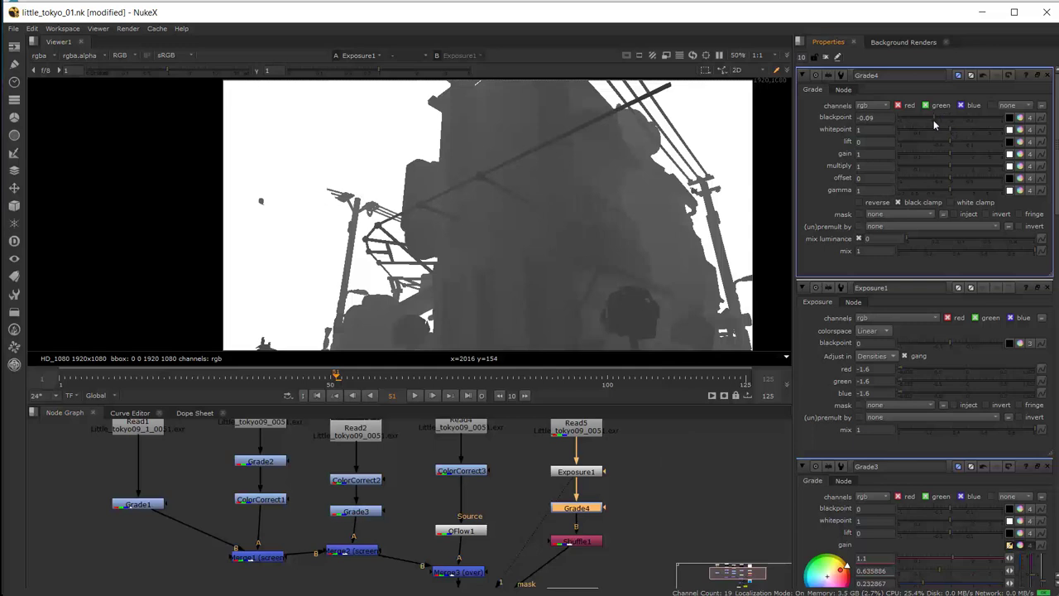
drag(933, 119, 950, 127)
key(1)
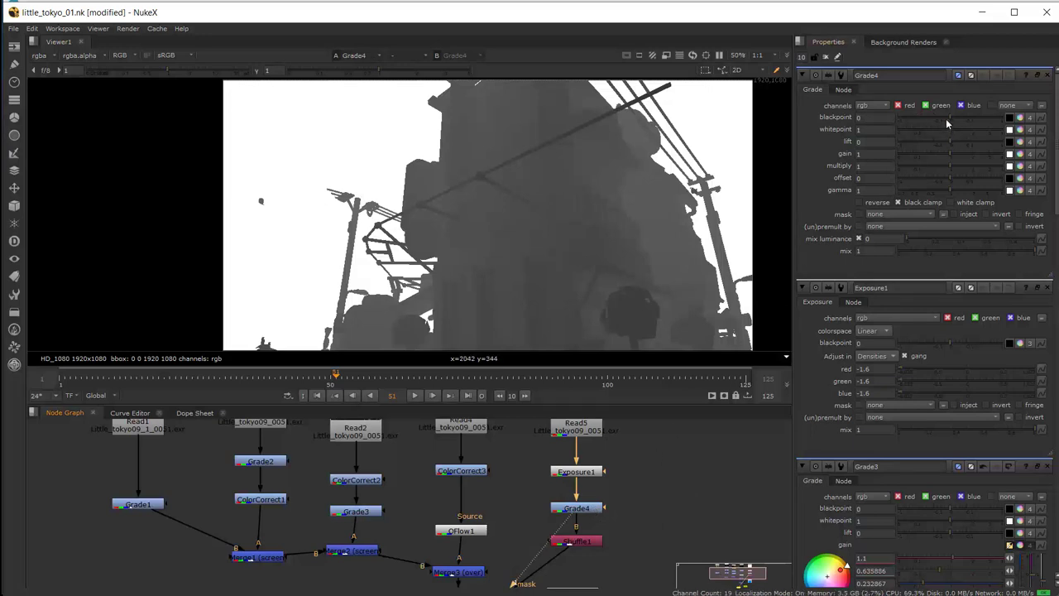
mouse_move(945, 118)
mouse_down()
mouse_move(934, 115)
mouse_move(965, 121)
mouse_up()
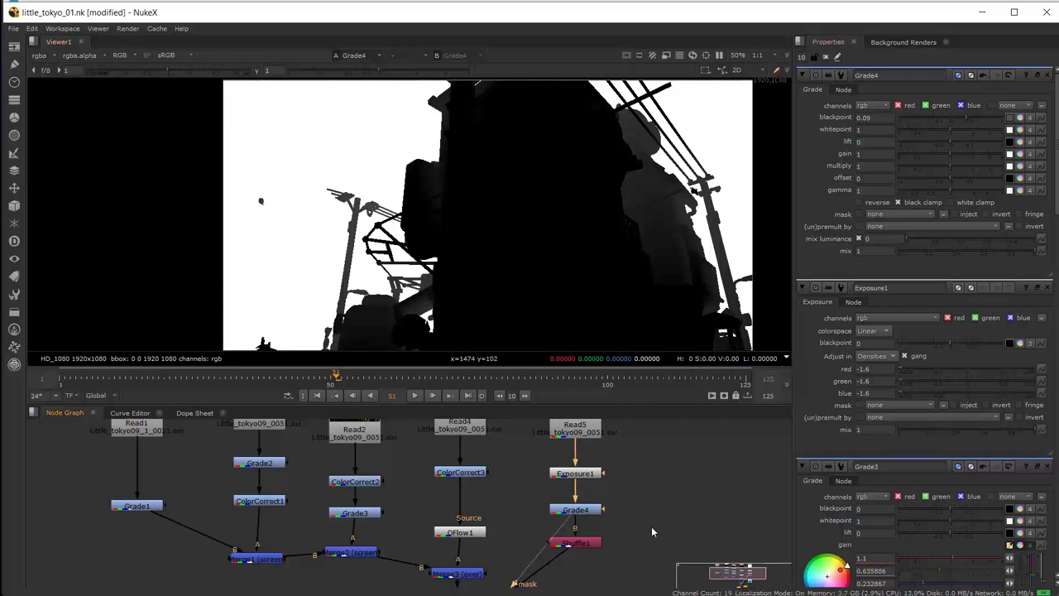
middle_drag(651, 526, 654, 428)
Step: View the Merge4 composite and reset Grade4's blackpoint to 0
click(457, 476)
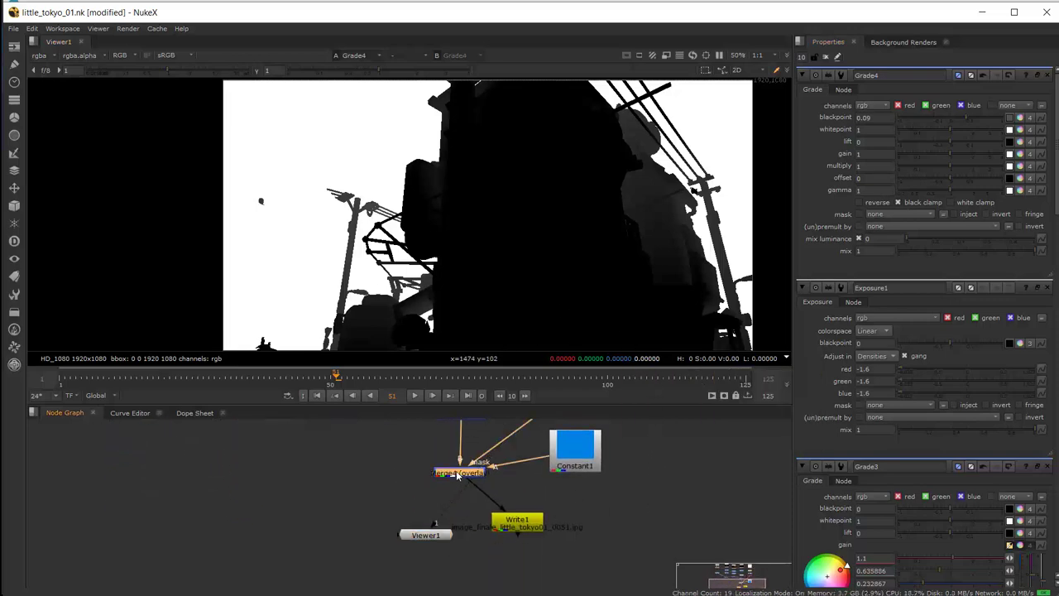
key(1)
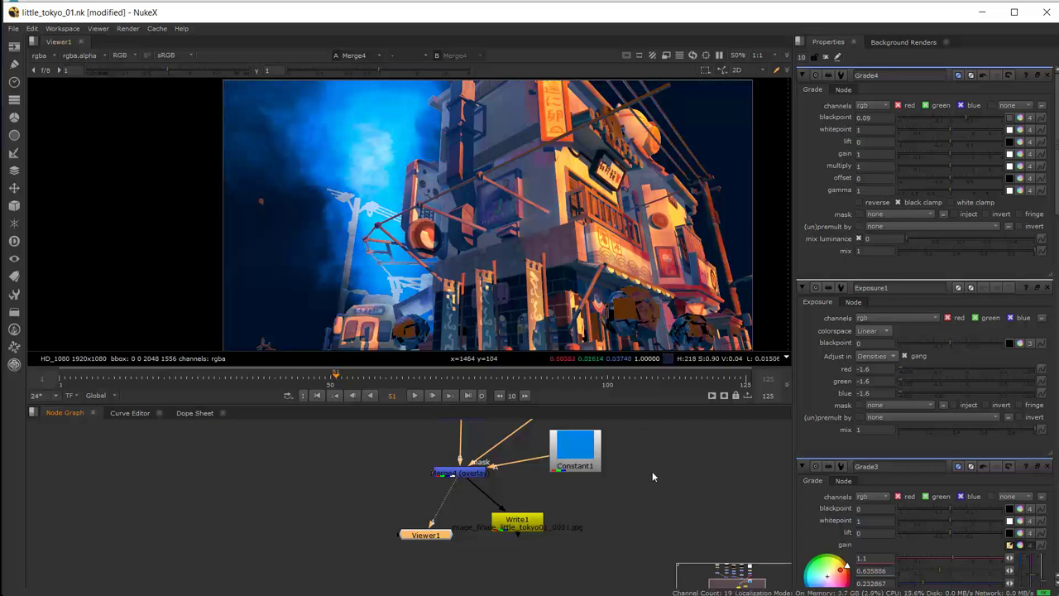
middle_drag(652, 471, 651, 541)
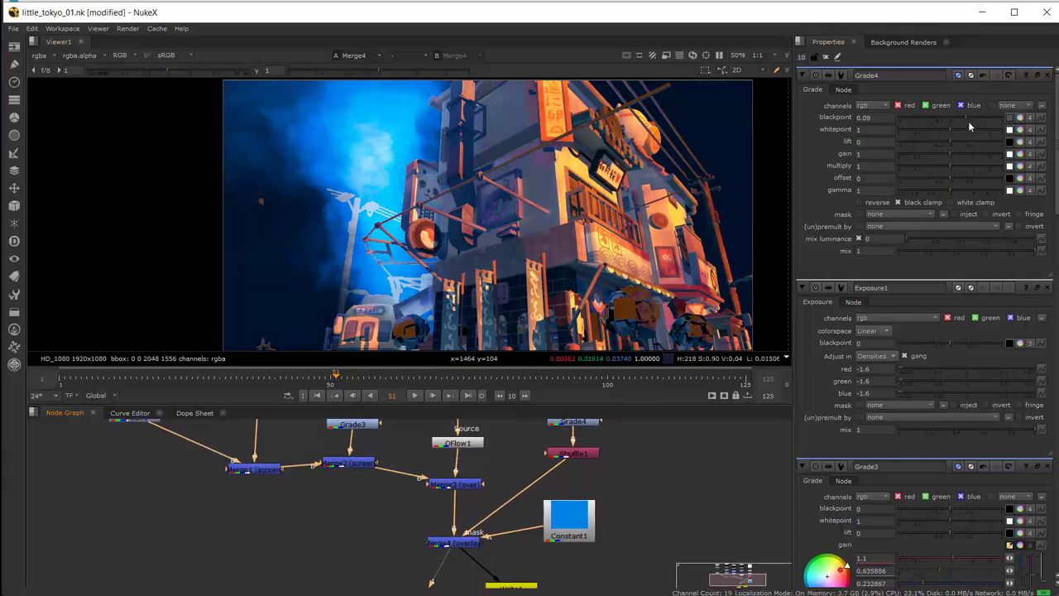
drag(967, 117, 915, 129)
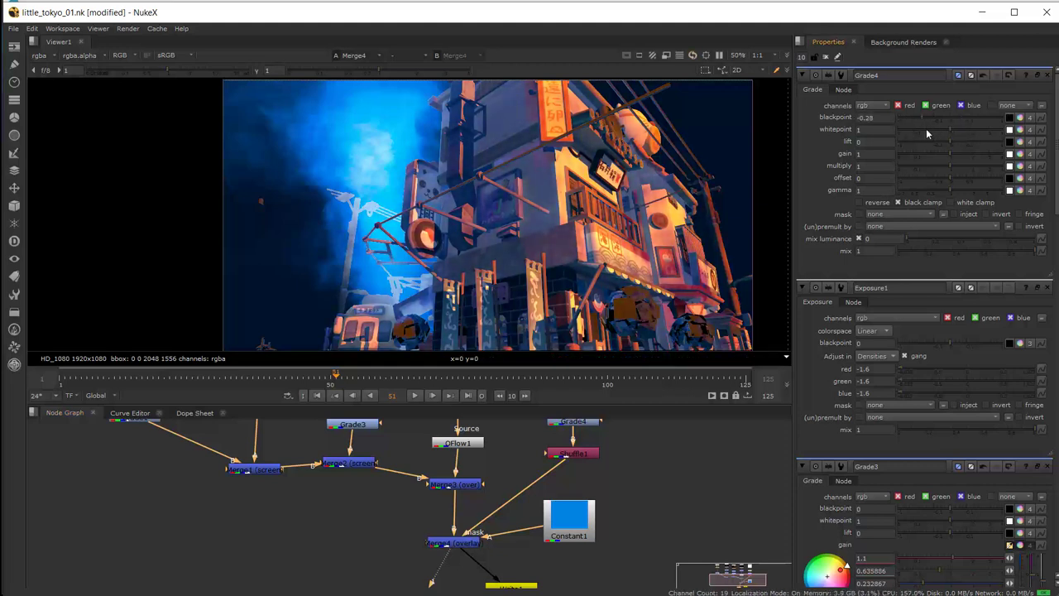
click(949, 128)
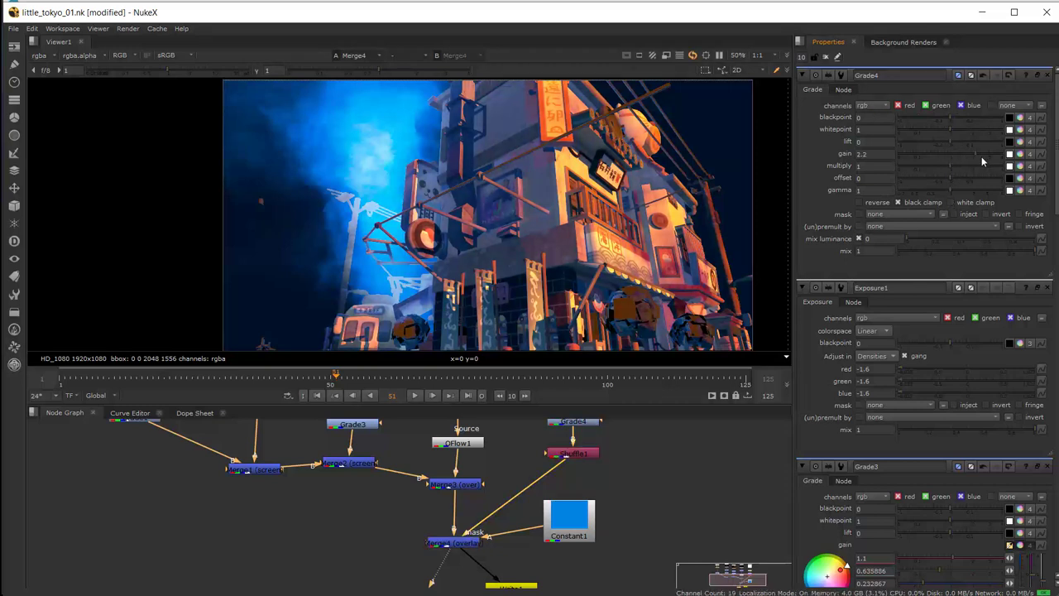
Step: Try Grade4 gain values 0.4 and 0.82, then restore gain to 1
click(928, 155)
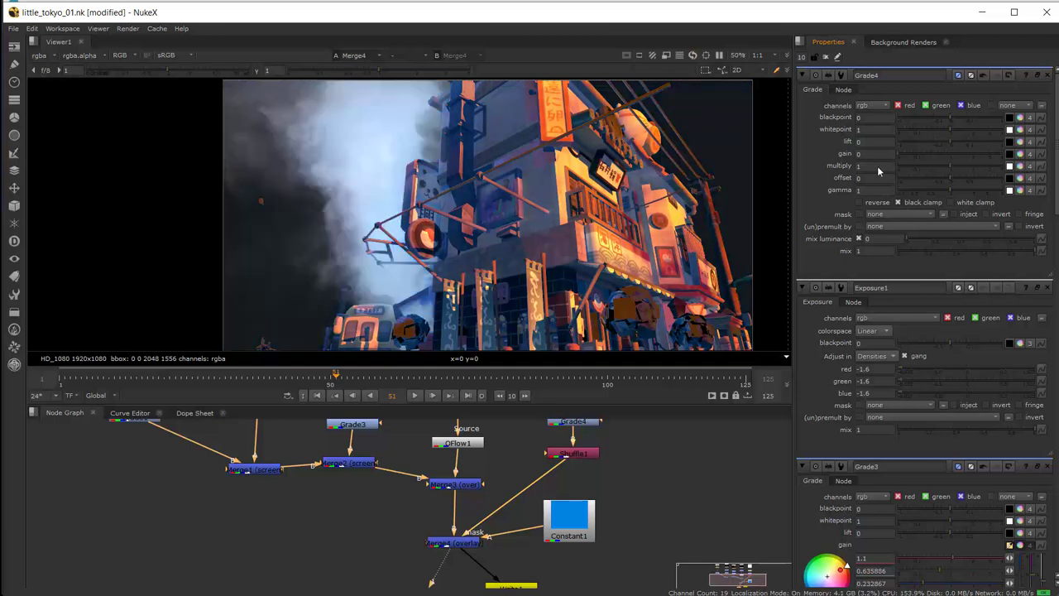
click(944, 155)
click(949, 157)
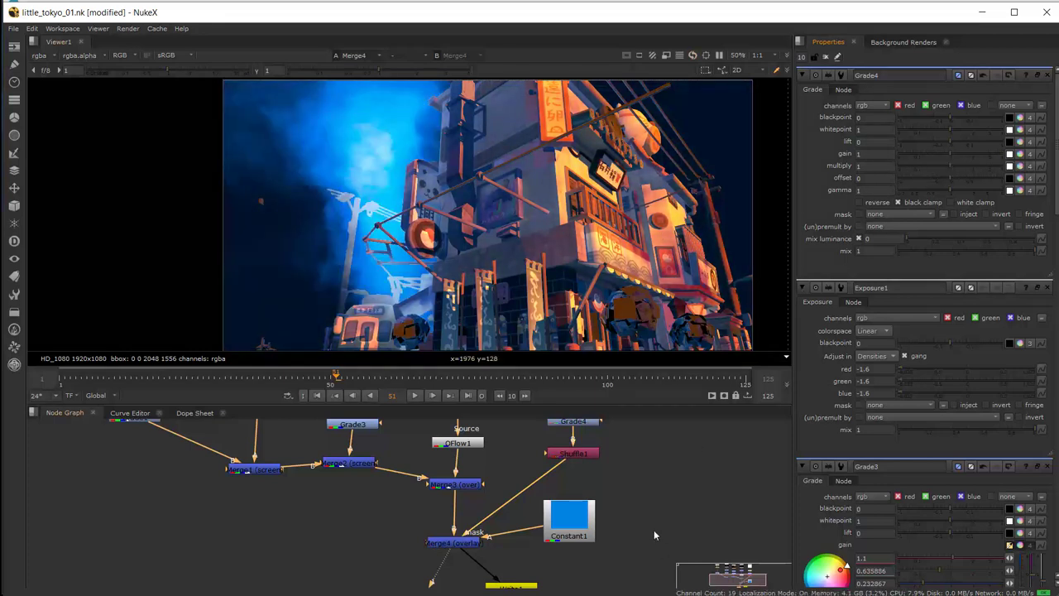
middle_drag(653, 532, 631, 455)
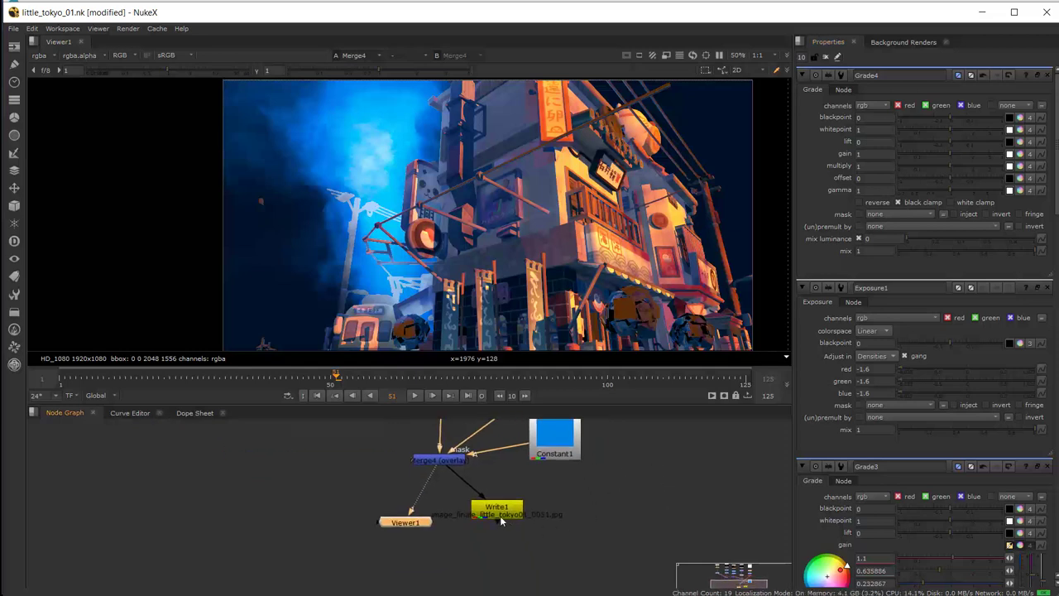
Step: Move Write1 further right in the Node Graph
drag(501, 517, 557, 517)
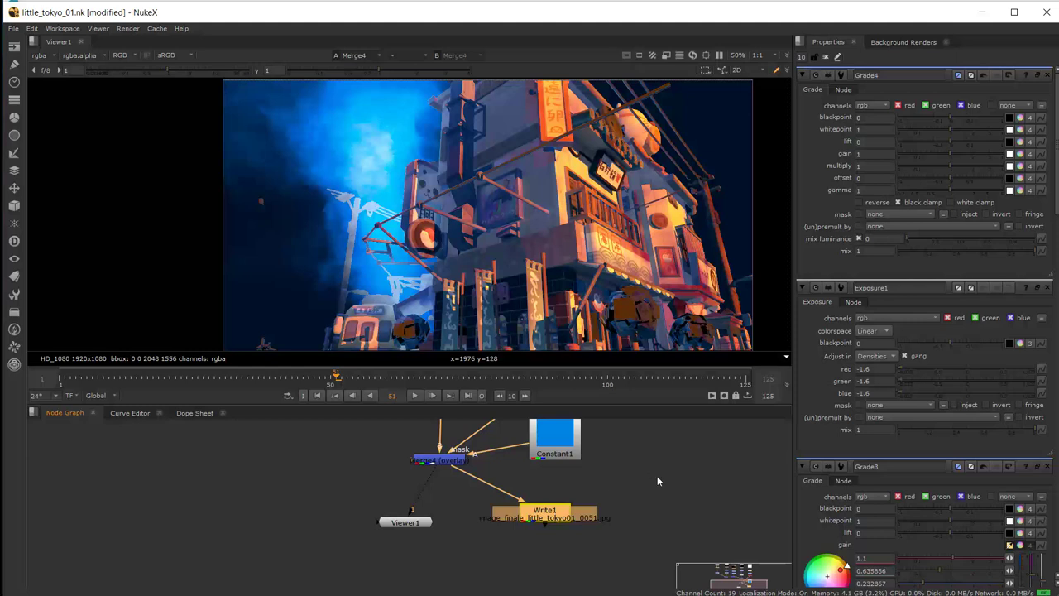
middle_drag(626, 500, 619, 590)
scroll(617, 542, down, 2)
scroll(609, 541, up, 1)
scroll(609, 541, up, 1)
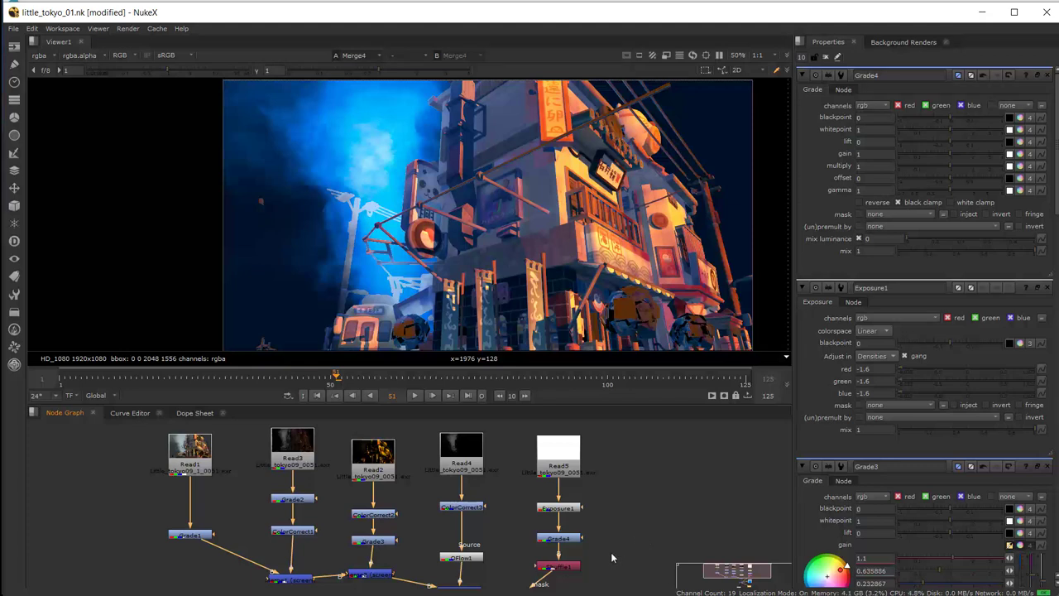
Step: Place Viewer1 to the left with Write1 beside it, then minimise NukeX
middle_drag(612, 552, 606, 435)
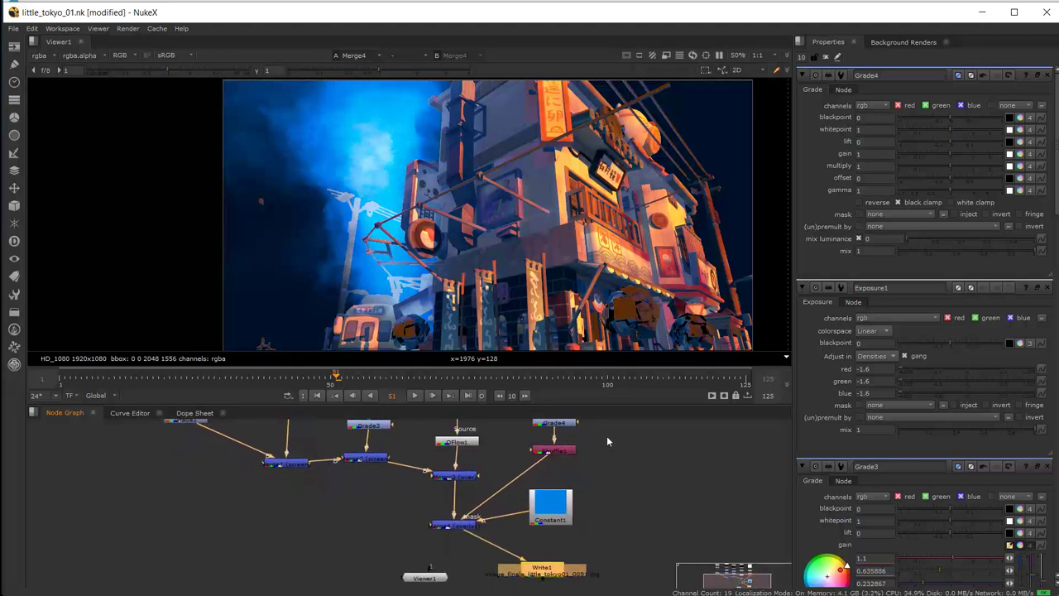
middle_drag(600, 541, 577, 495)
drag(428, 521, 398, 516)
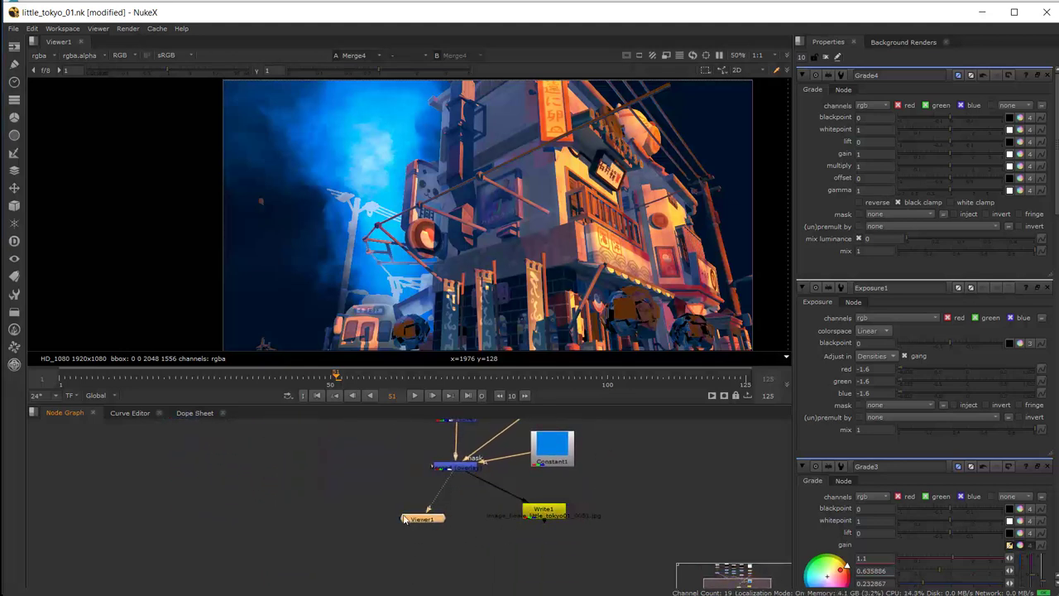
drag(538, 512, 468, 523)
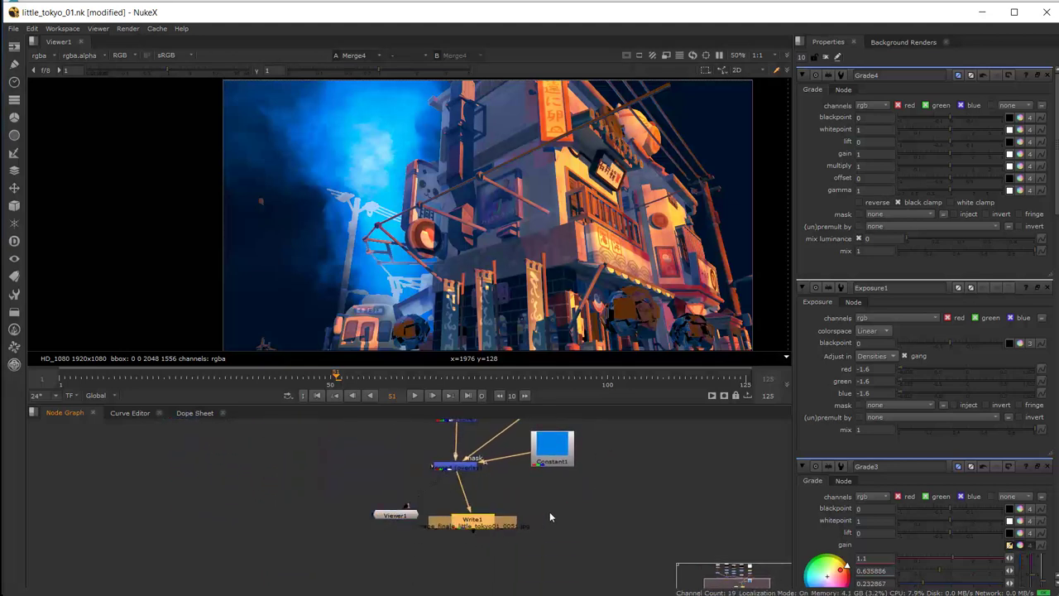
click(982, 12)
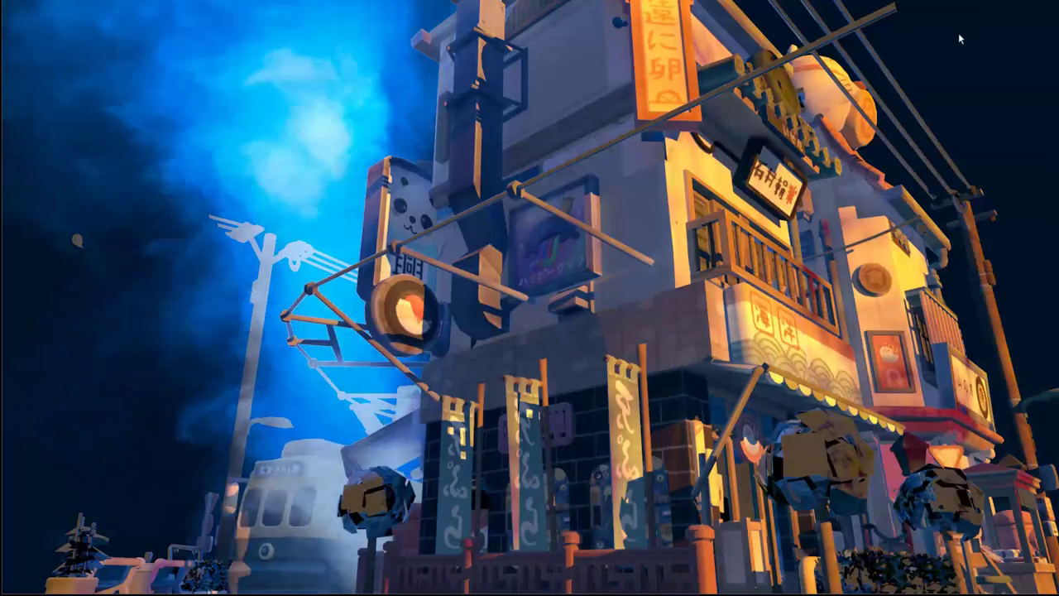